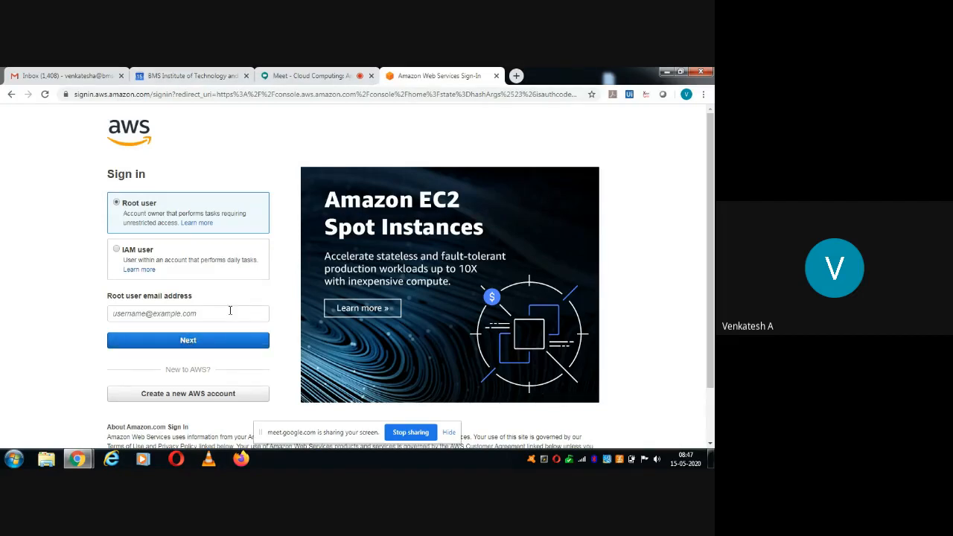
Sign in as the root user by entering the account e-mail, then the account password.
click(231, 310)
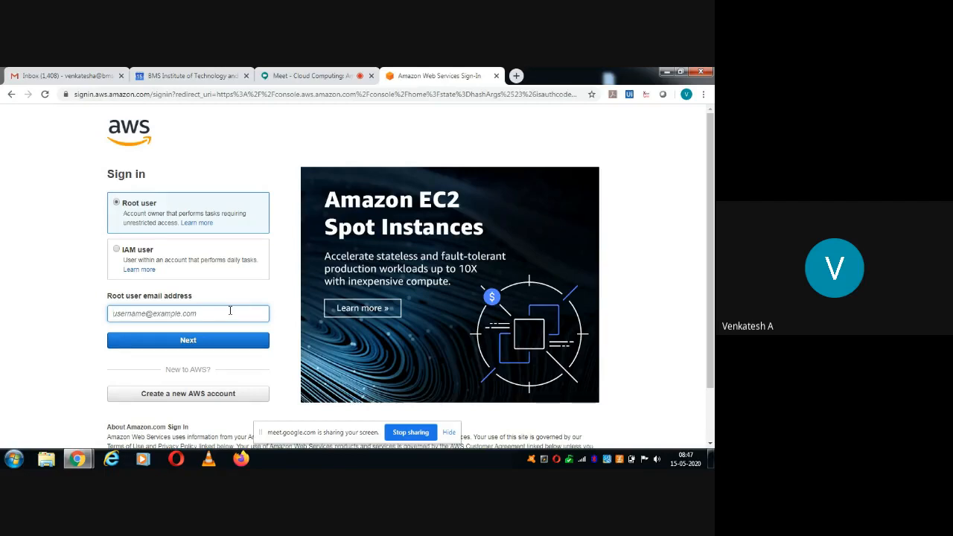
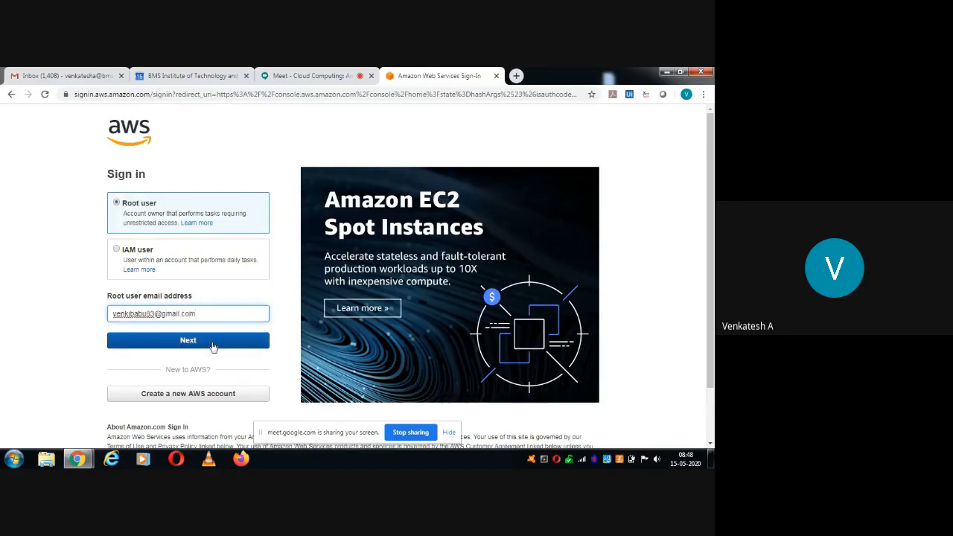
click(212, 345)
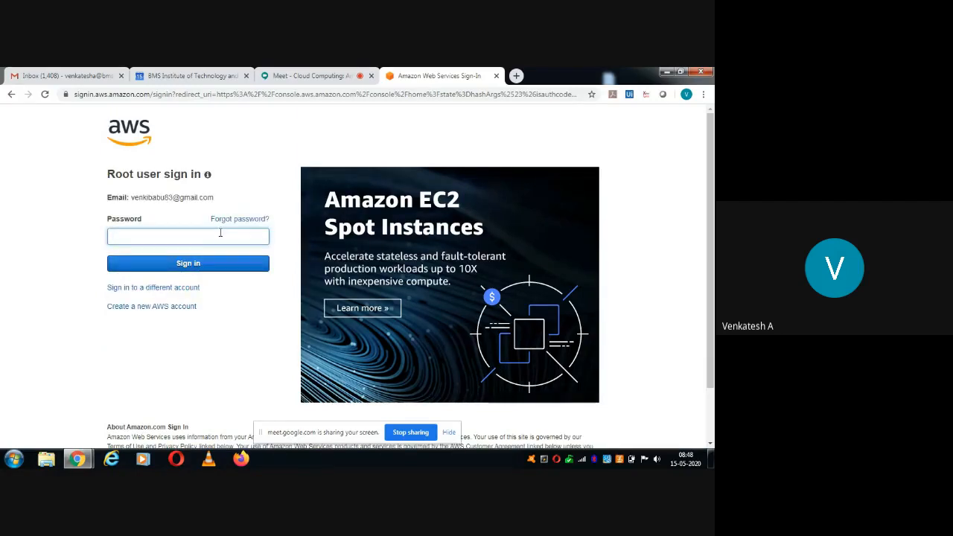
text(*******)
click(204, 267)
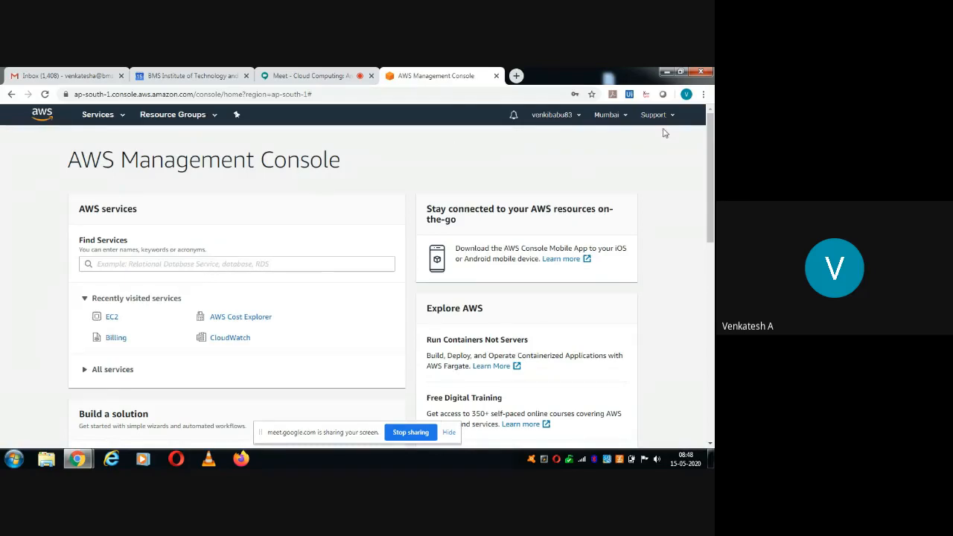
Open the Asia Pacific (Mumbai) region selector to list the available AWS regions.
click(622, 118)
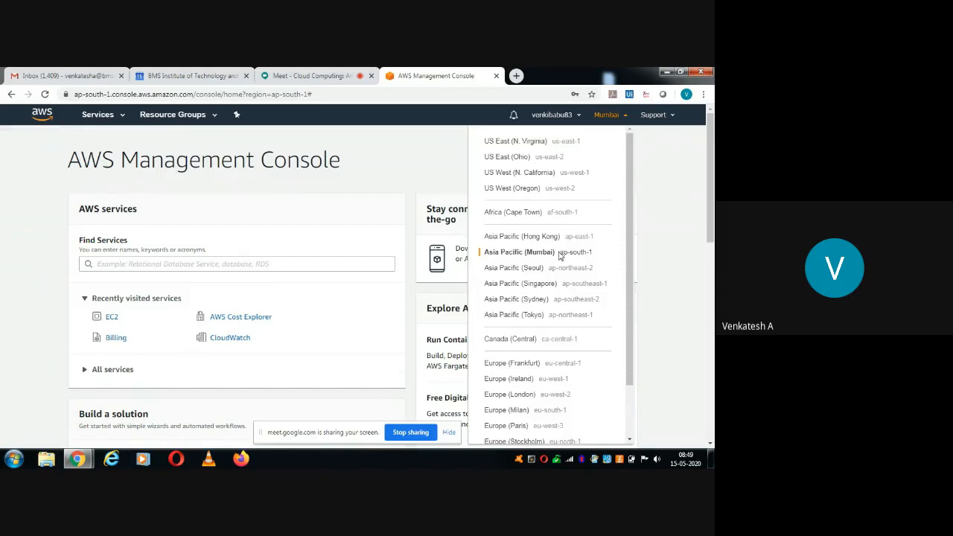
Close the region list and show the Services catalogue grouped by category.
click(689, 258)
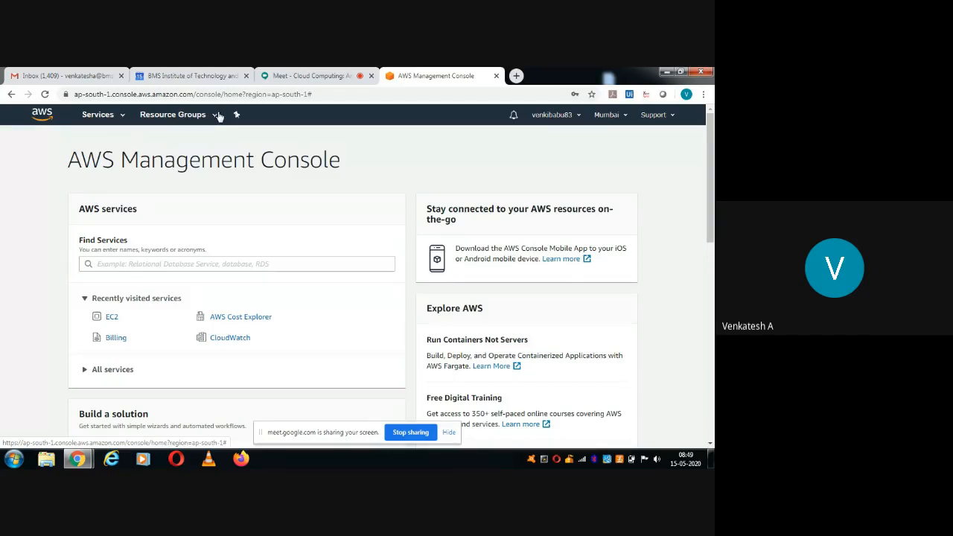
click(119, 117)
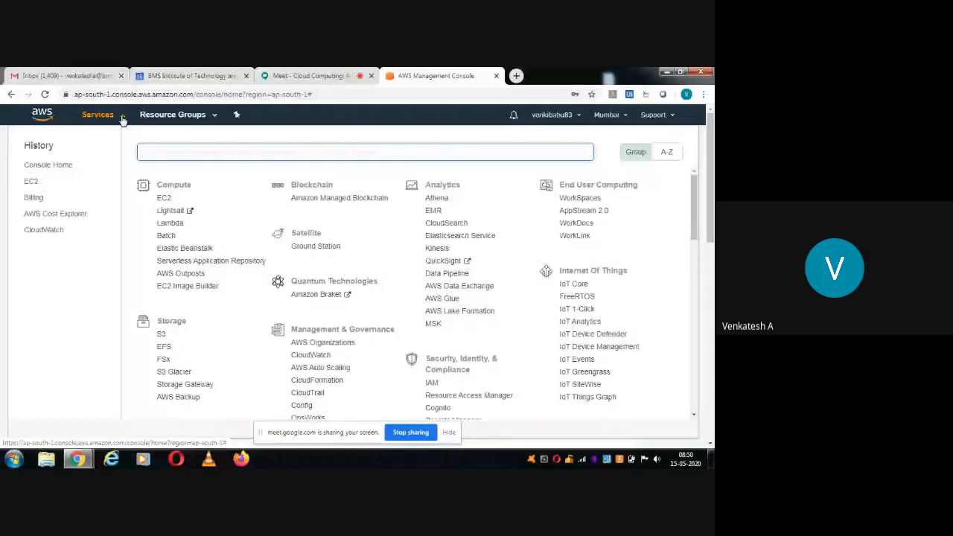
click(694, 414)
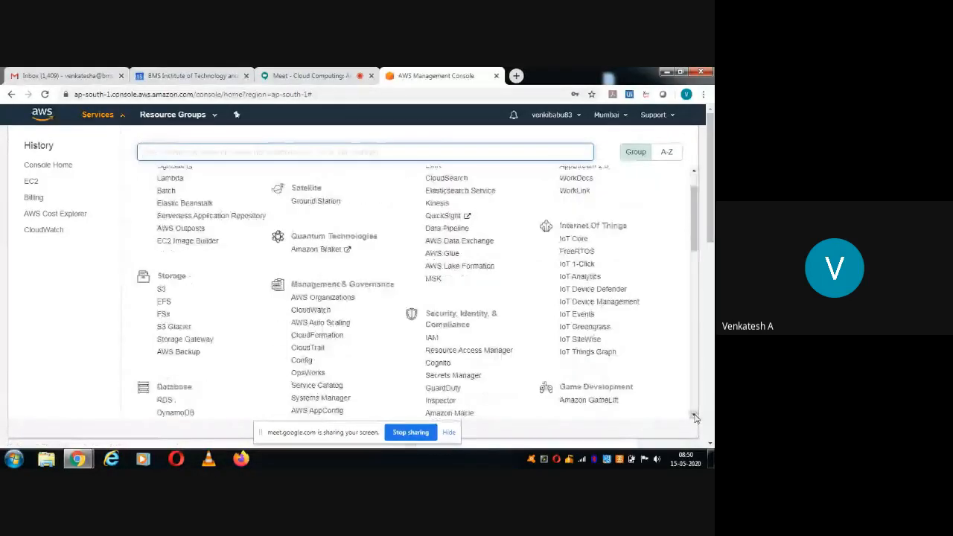
drag(694, 417, 695, 418)
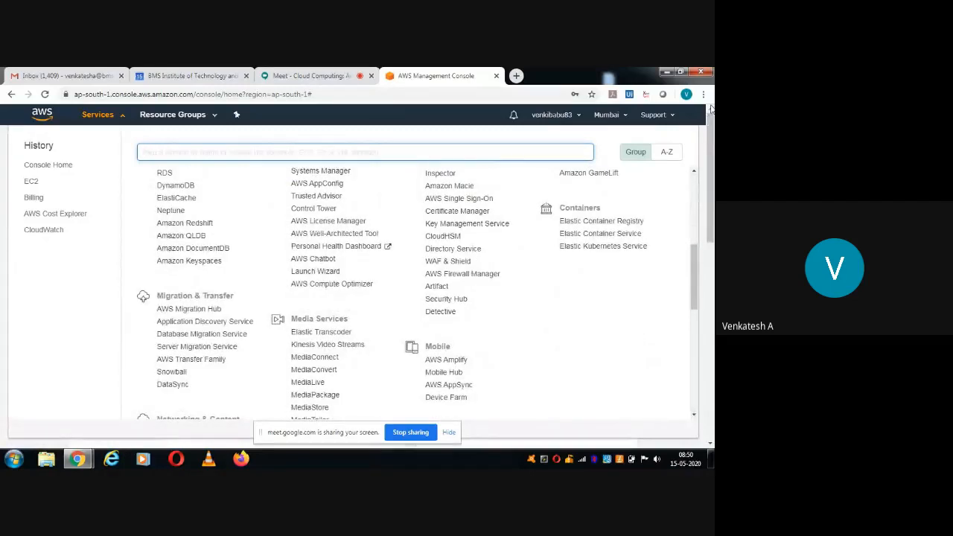
click(694, 174)
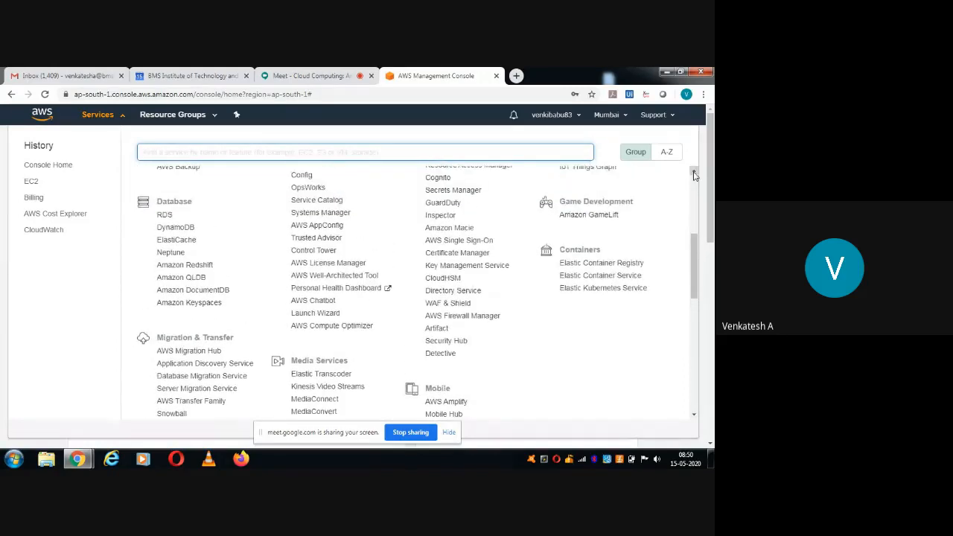
click(694, 173)
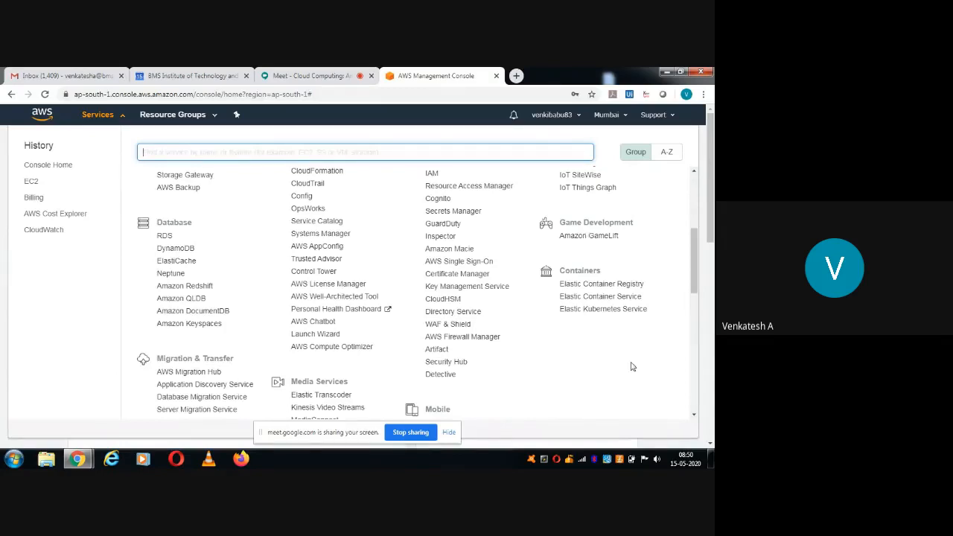
drag(695, 416, 695, 416)
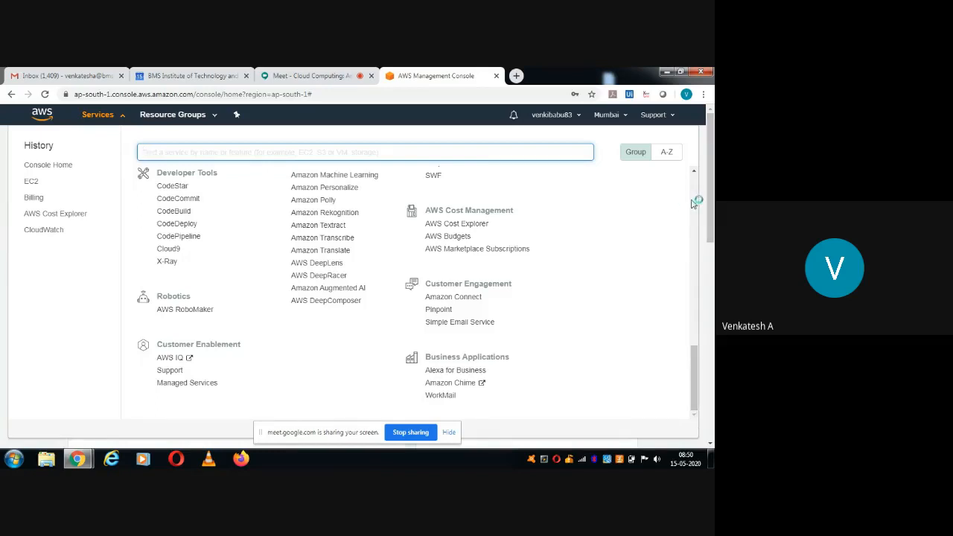
scroll(692, 203, up, 10)
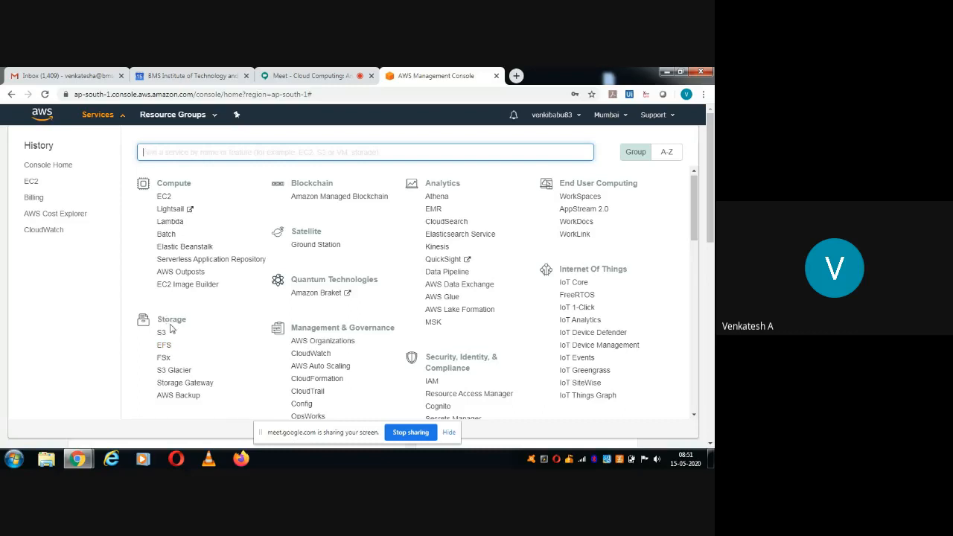
click(694, 173)
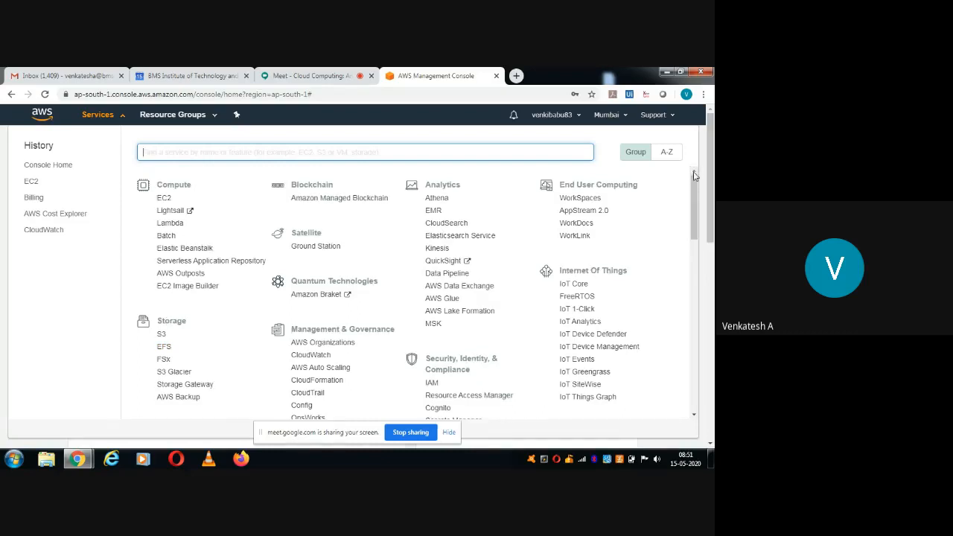
Close the Services catalogue via the Resource Groups dropdown, then dismiss that dropdown.
click(215, 117)
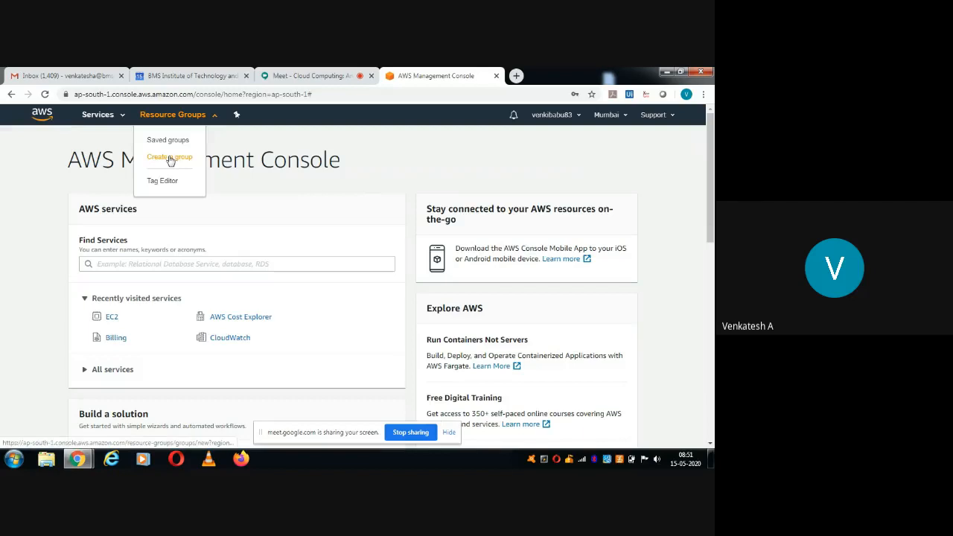
click(260, 150)
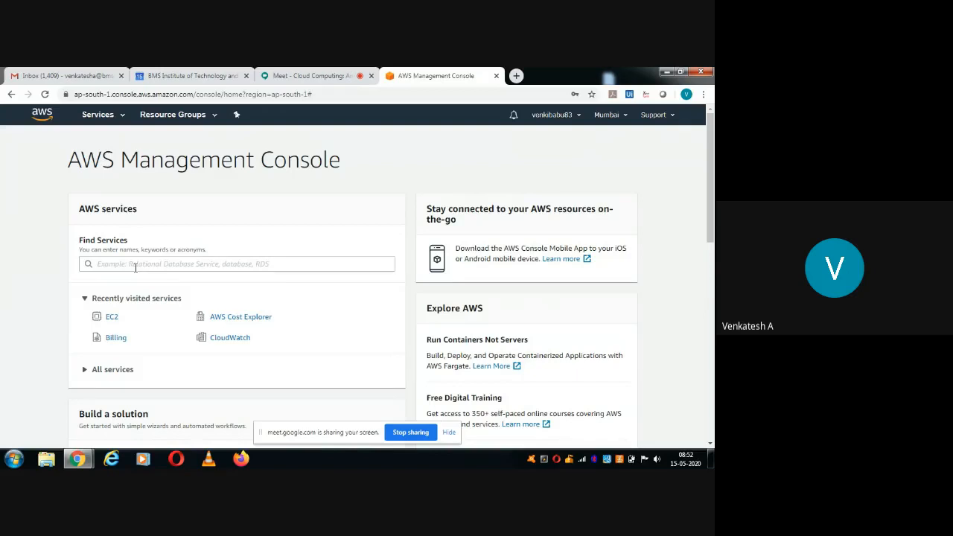
Open AWS Cost Explorer from Recently visited services to view the $0.00 cost dashboard.
click(91, 265)
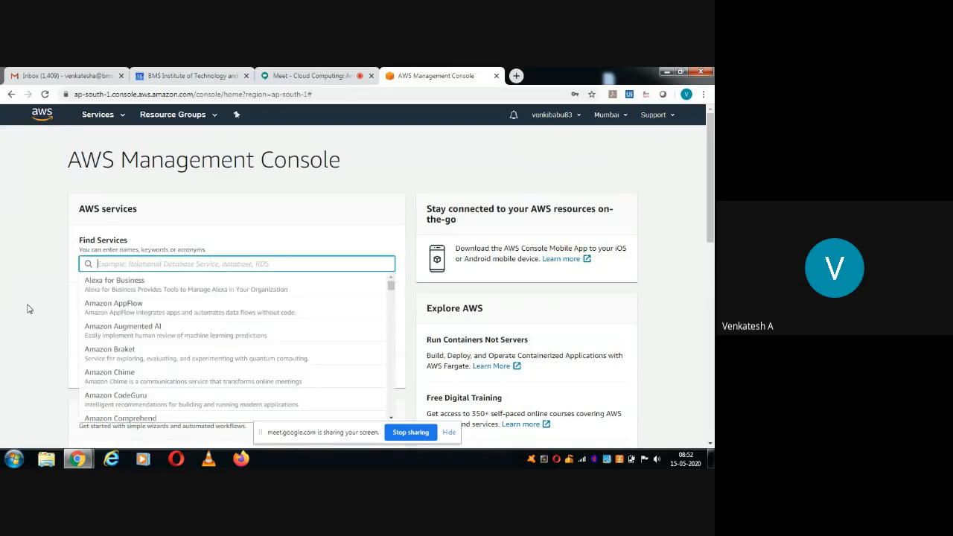
click(49, 264)
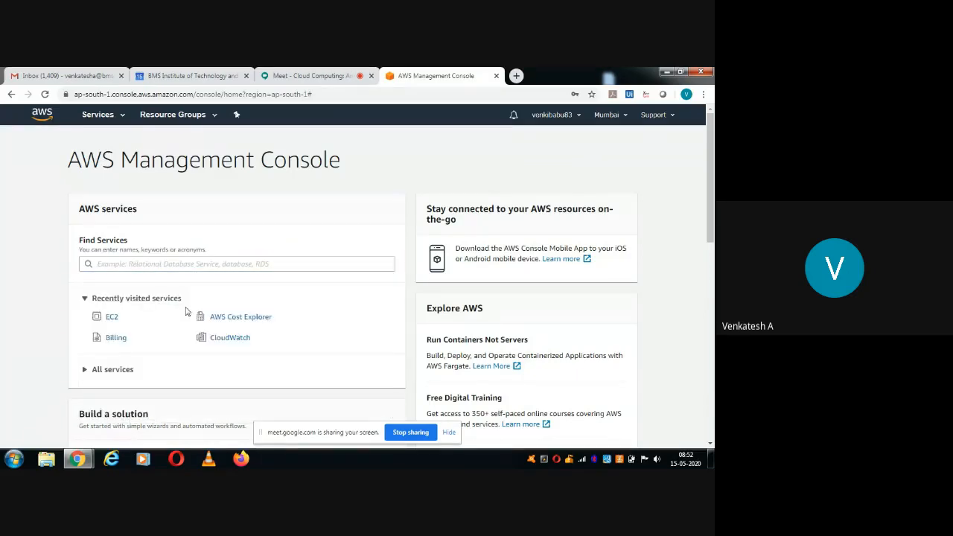
click(108, 319)
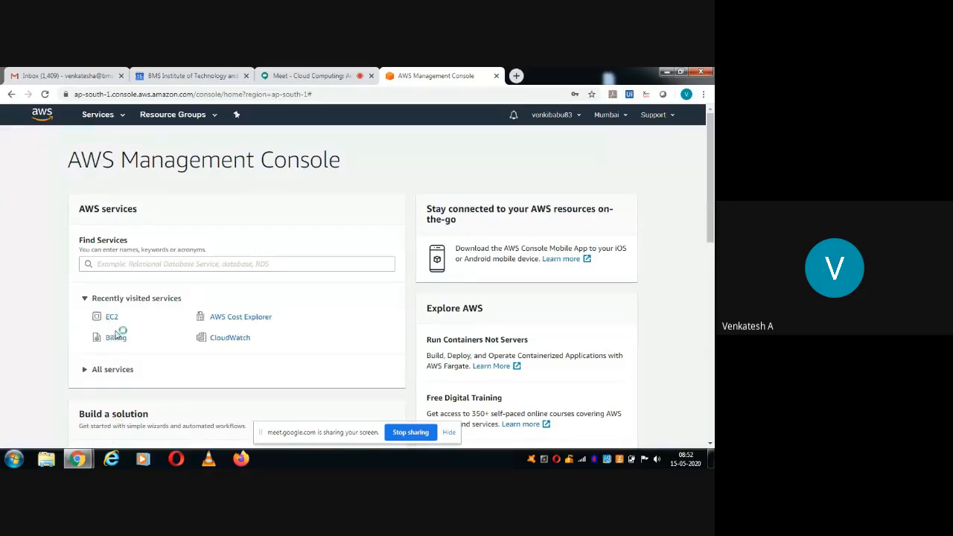
click(236, 319)
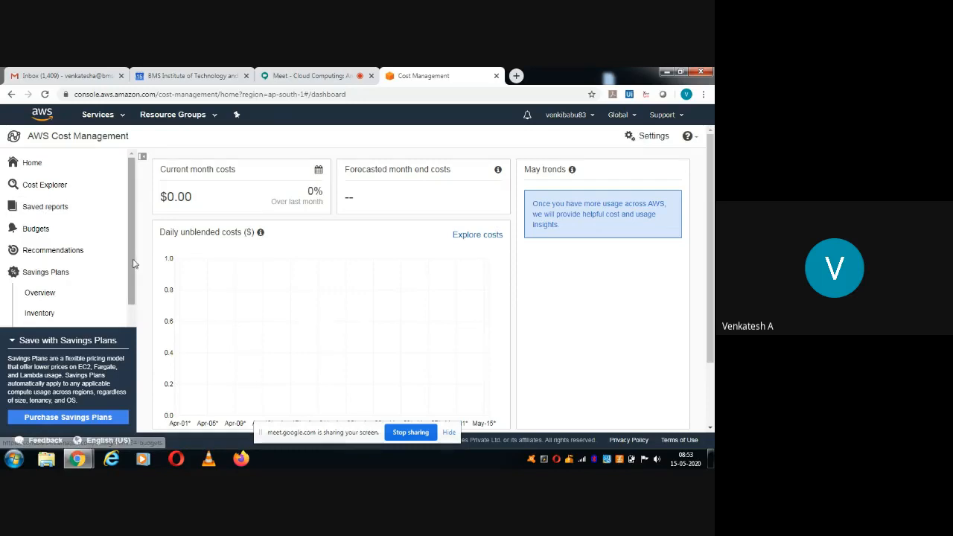
click(20, 341)
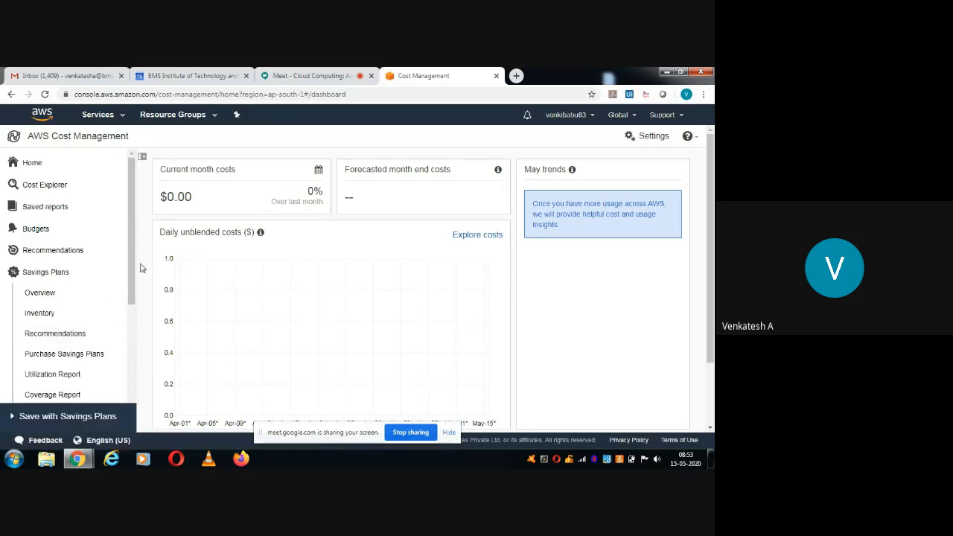
scroll(134, 270, down, 1)
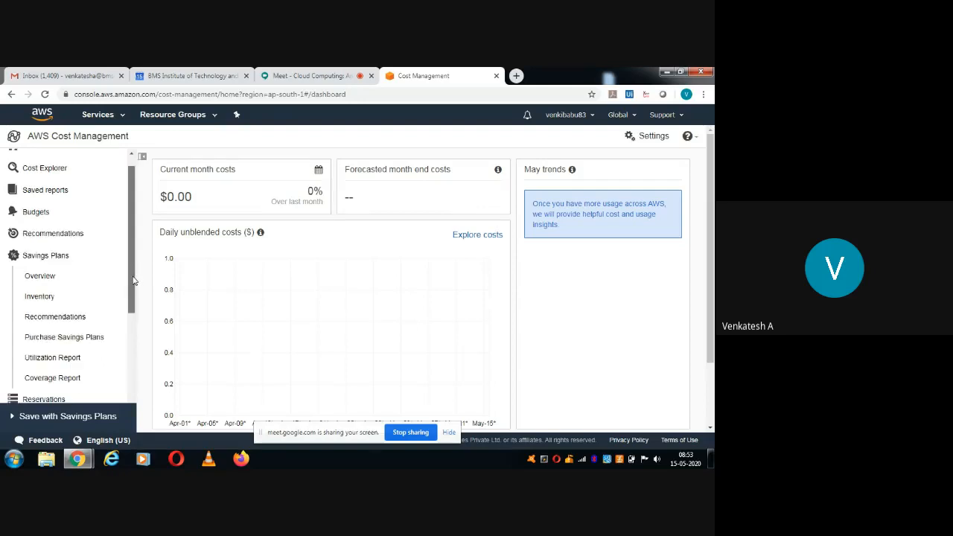
click(83, 303)
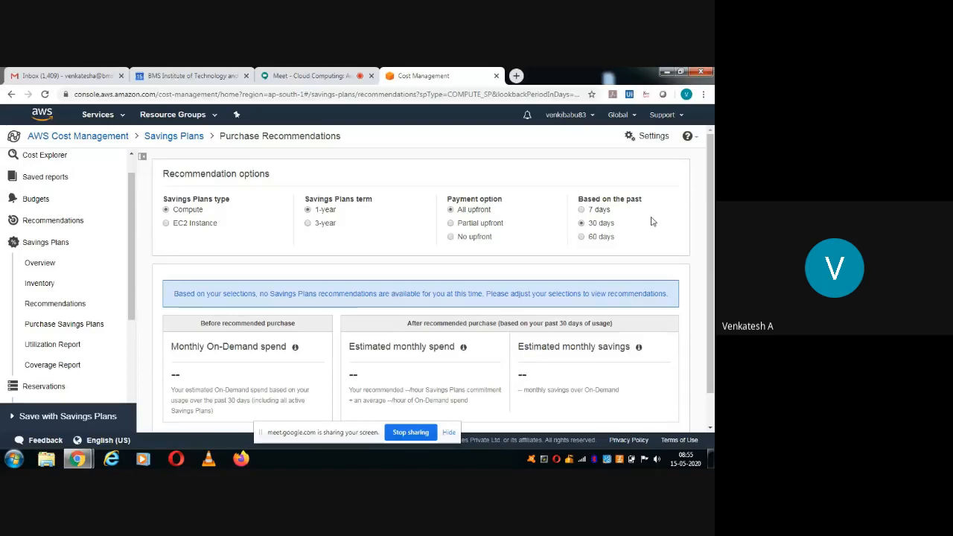
click(133, 157)
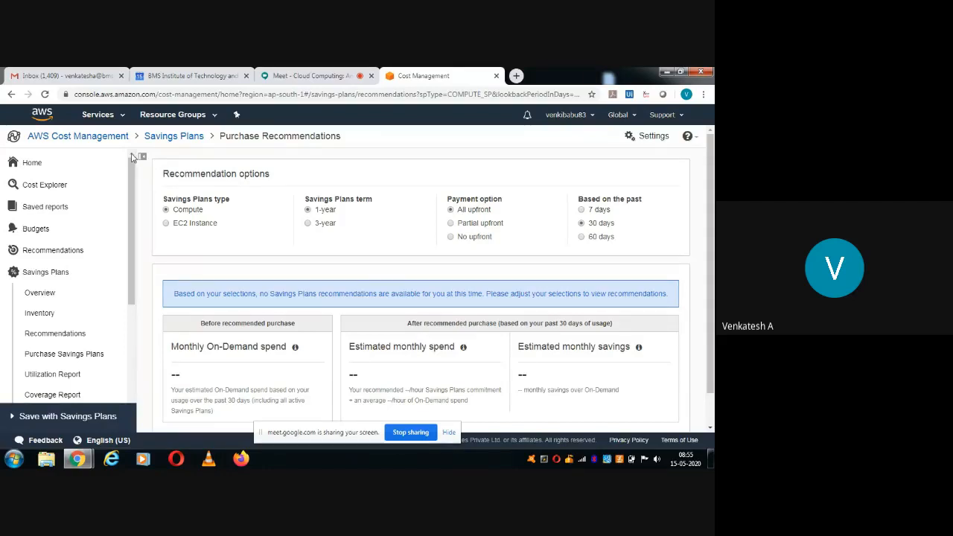
Choose EC2 under Compute in the Services menu.
click(123, 117)
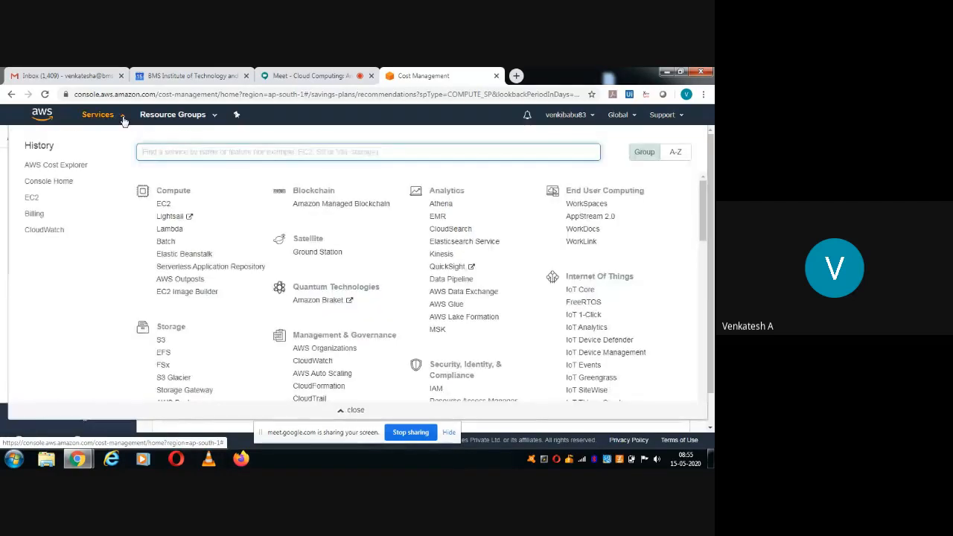
click(164, 206)
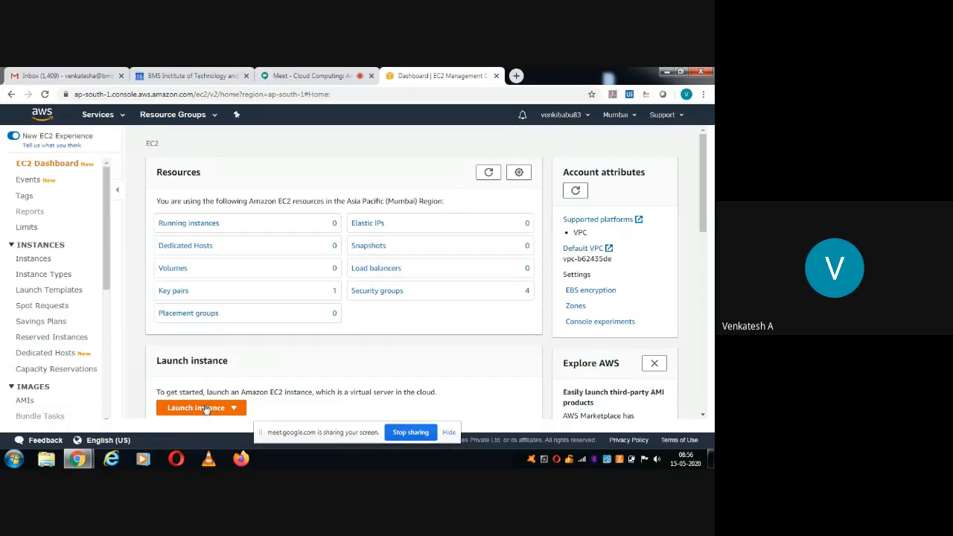
Choose Launch instance from the Launch instance dropdown on the EC2 dashboard.
click(205, 409)
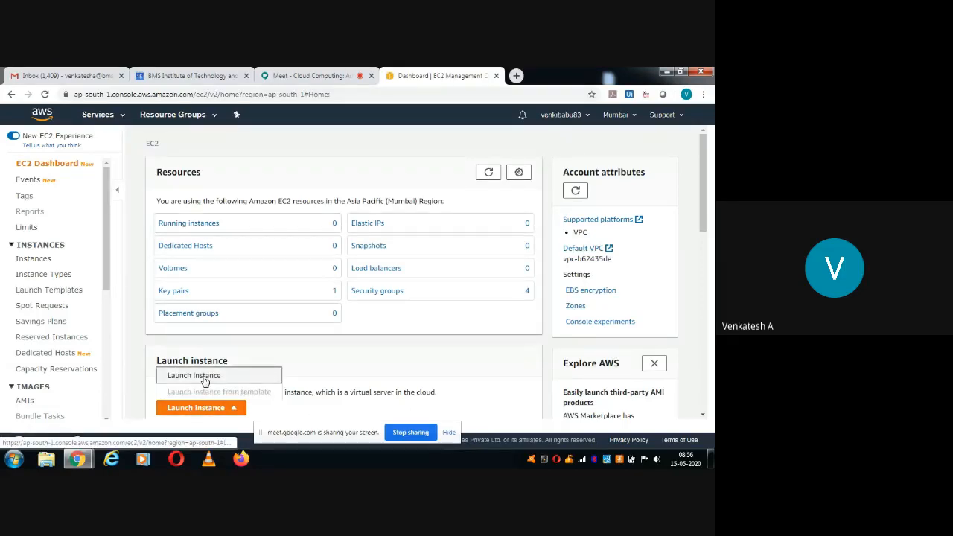
click(205, 381)
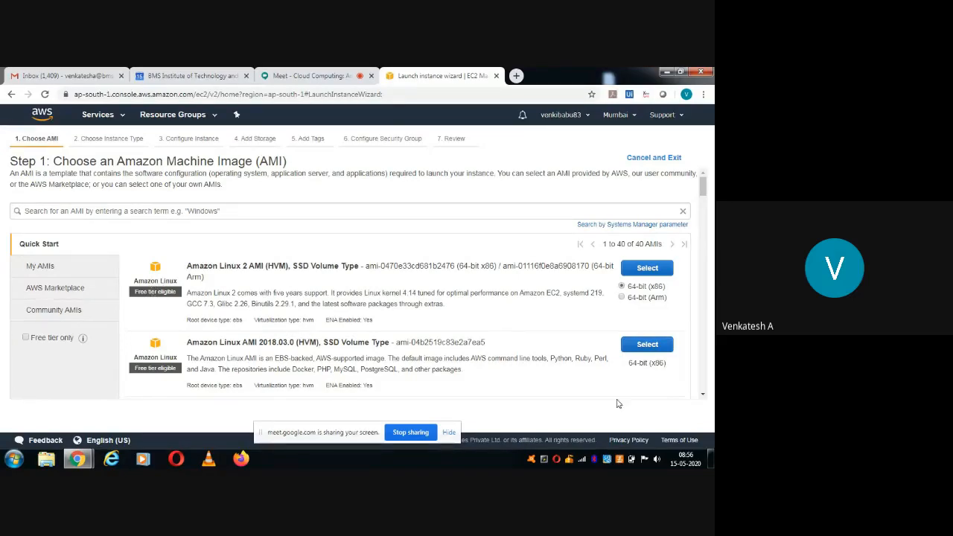
Scroll the AMI list down to Microsoft Windows Server 2019 Base and select it.
click(703, 398)
click(703, 397)
click(703, 398)
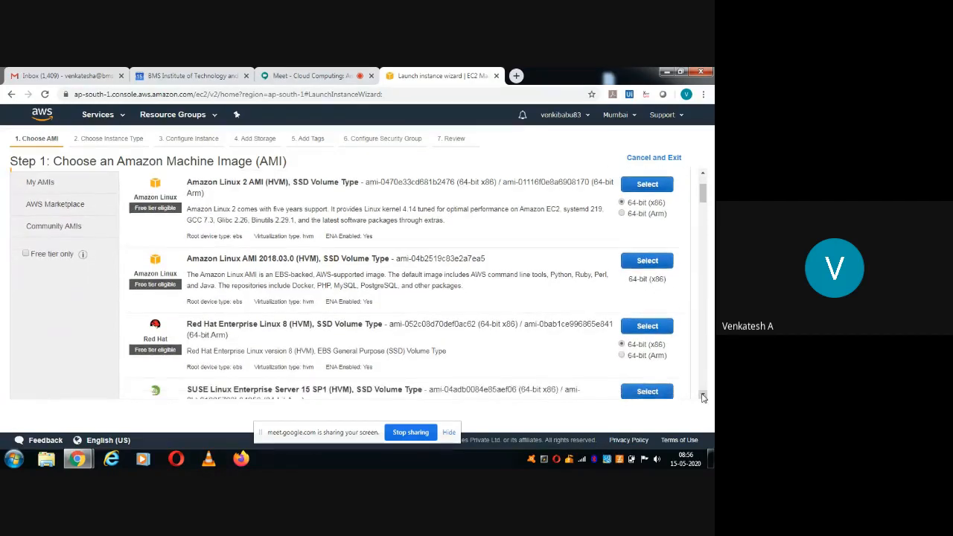
click(703, 398)
click(703, 398)
click(702, 398)
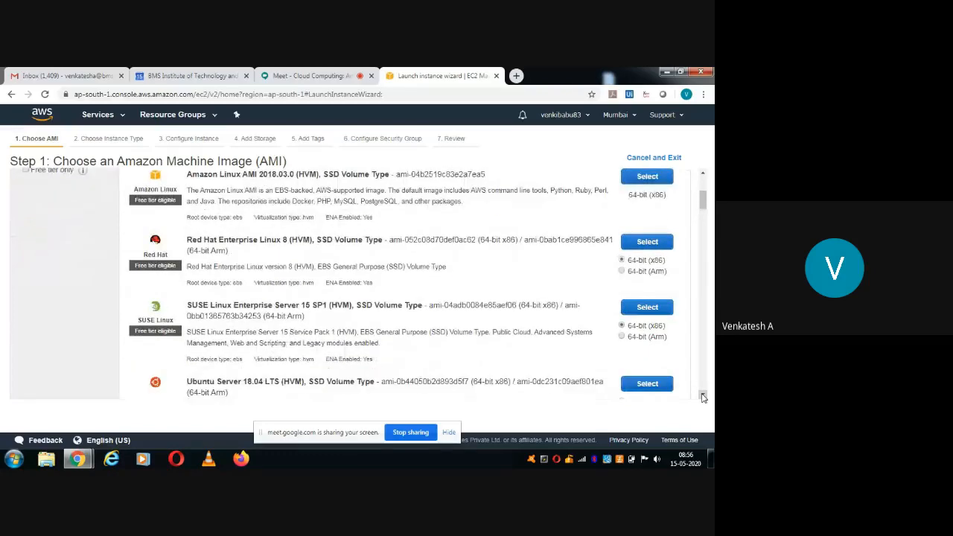
click(703, 398)
click(703, 397)
click(703, 398)
click(703, 397)
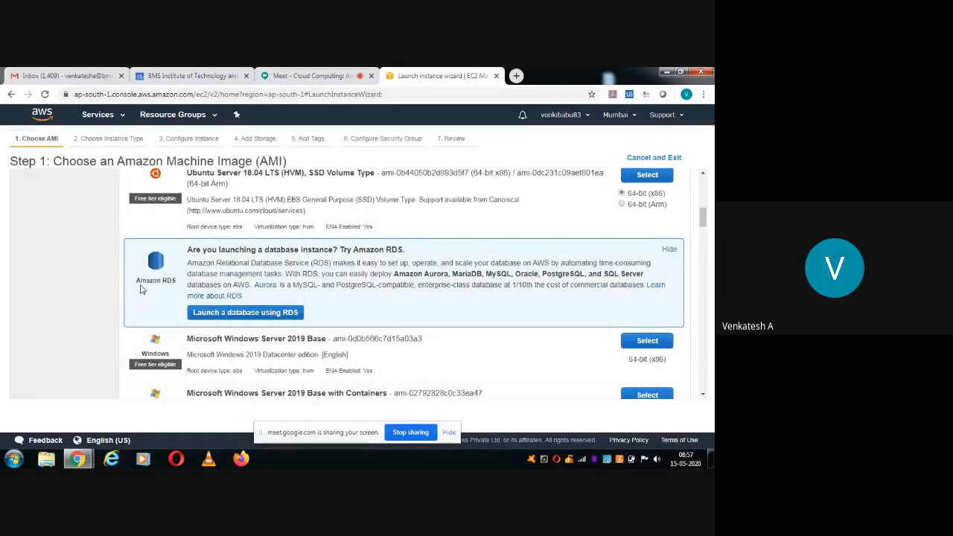
click(703, 395)
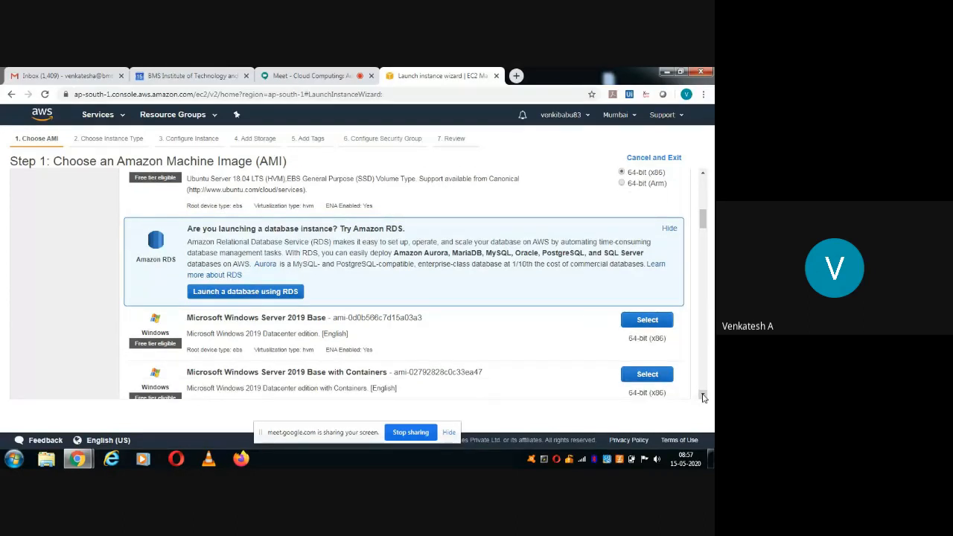
click(703, 395)
click(703, 395)
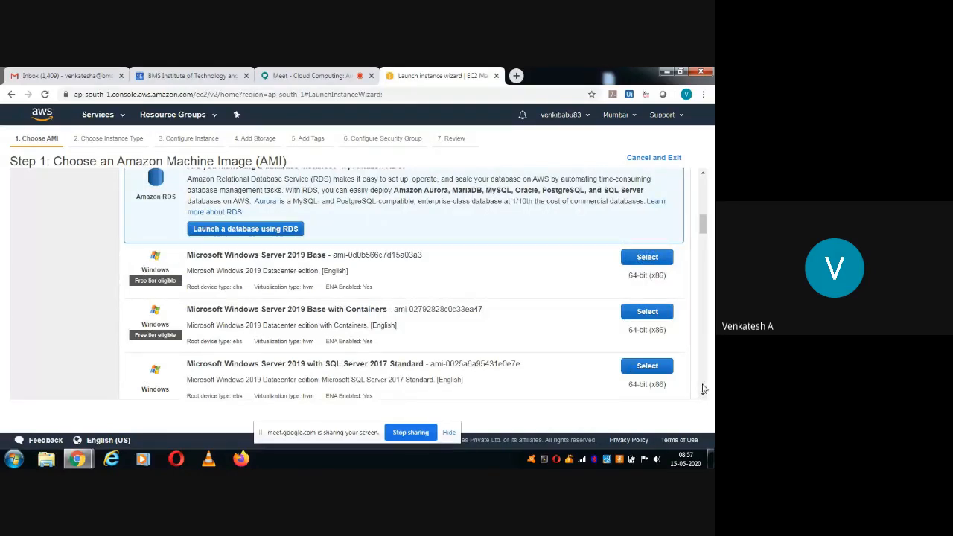
scroll(316, 214, down, 2)
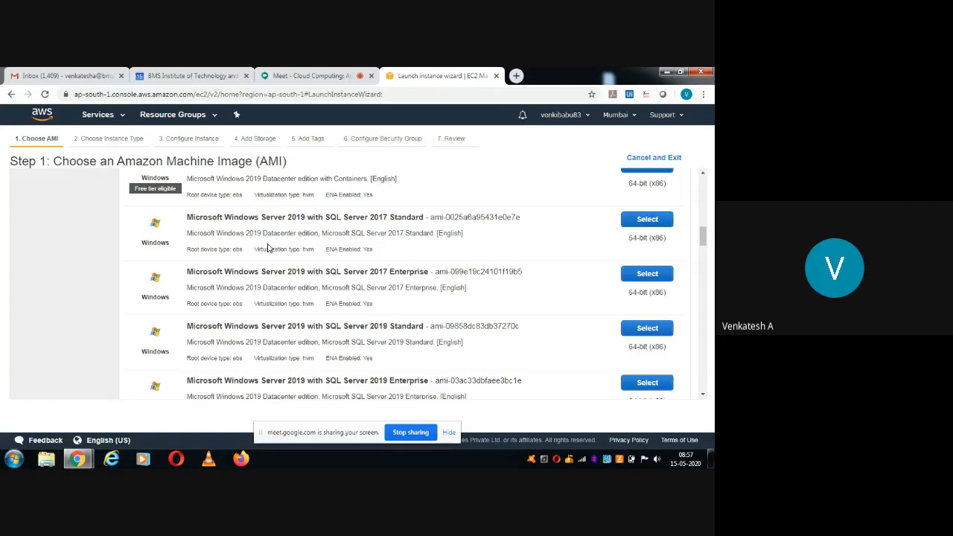
click(704, 176)
click(704, 176)
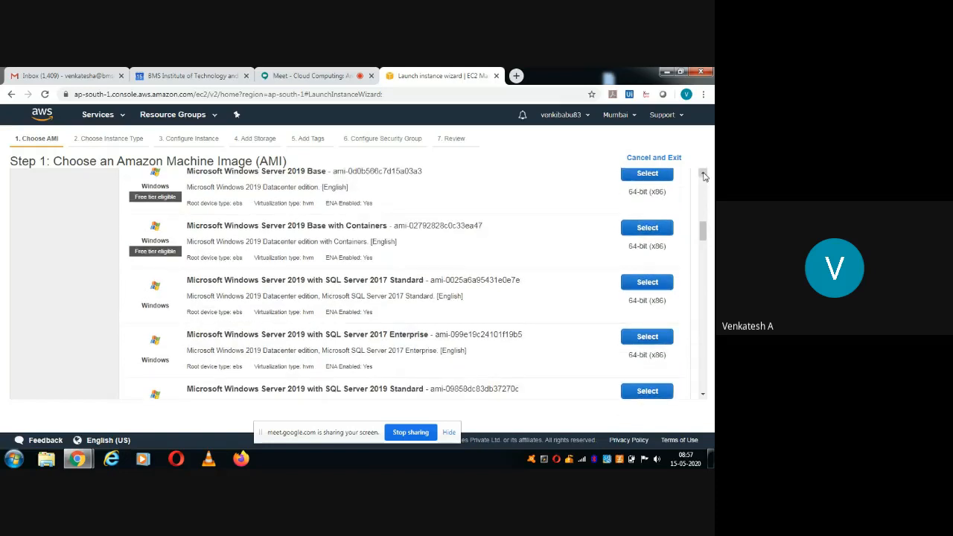
click(704, 175)
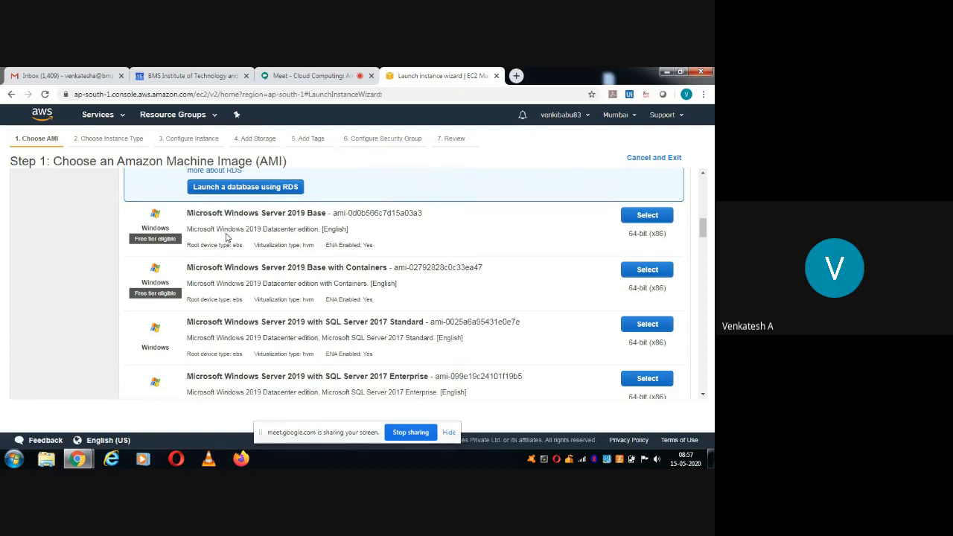
click(653, 221)
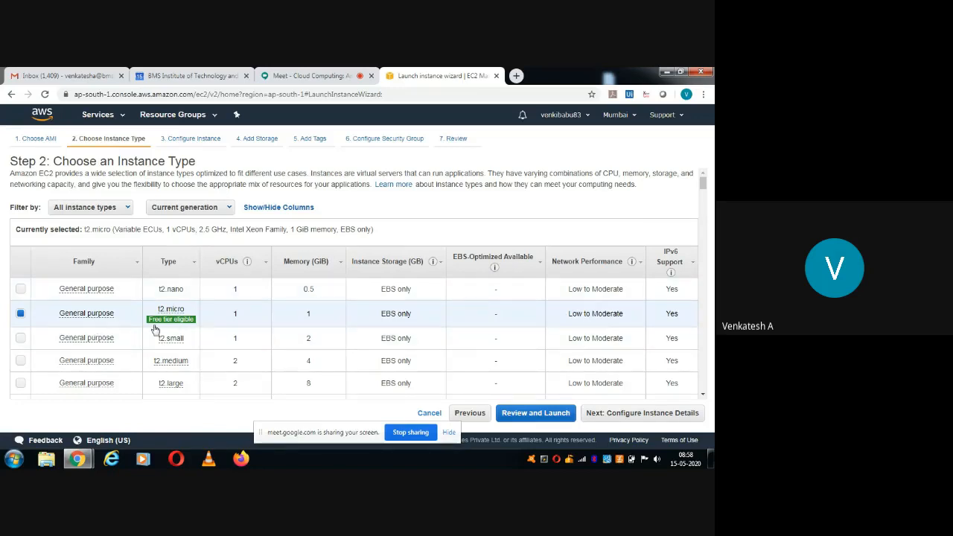
Choose the t2.micro type (1 vCPU, 1 GiB memory) and proceed to instance details.
mouse_move(174, 320)
double_click(251, 317)
click(319, 328)
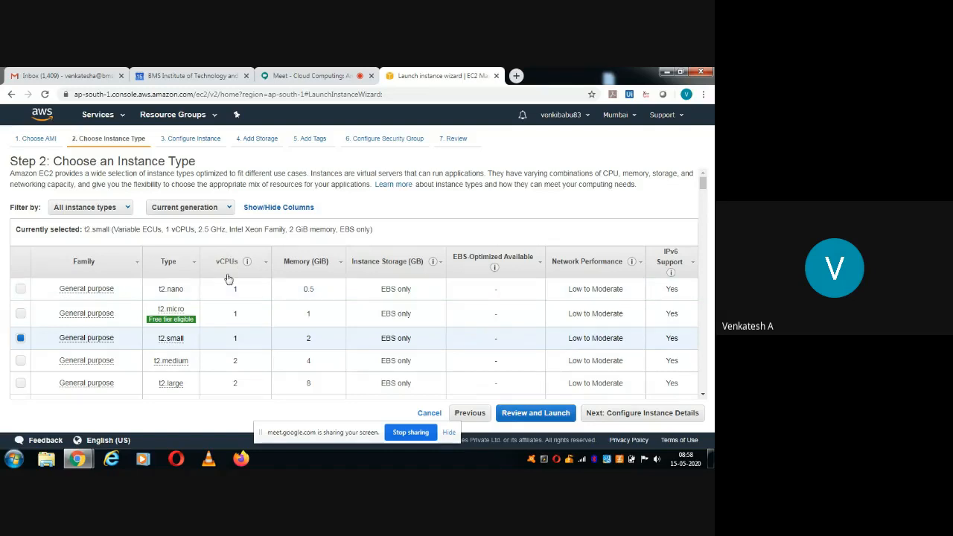
click(240, 320)
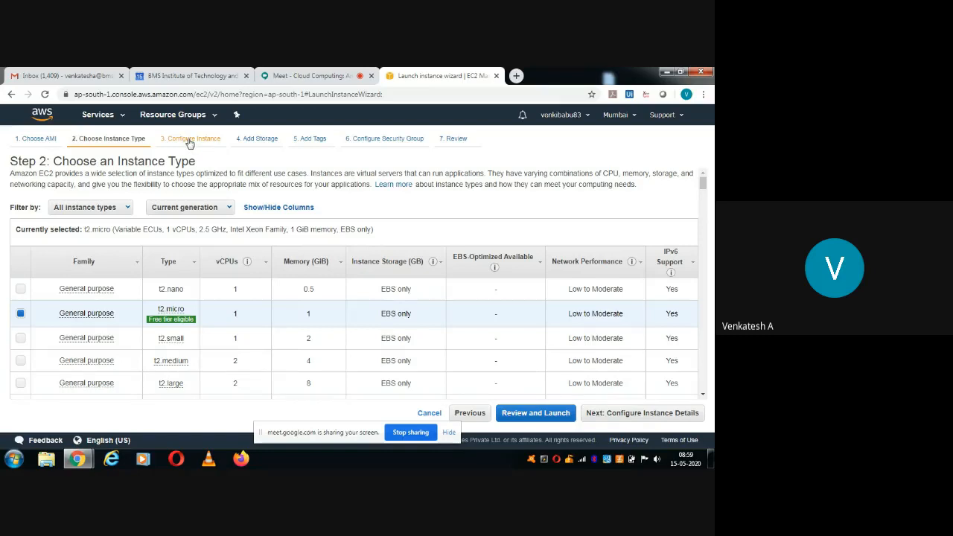
click(648, 414)
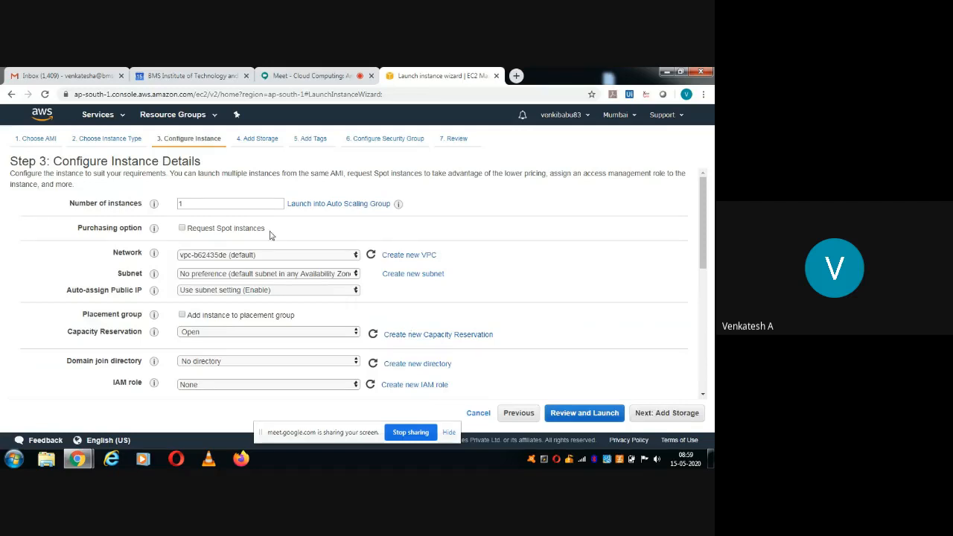
Keep default instance details with spot instance requests off, then proceed to Add Storage.
double_click(236, 202)
click(237, 201)
click(182, 229)
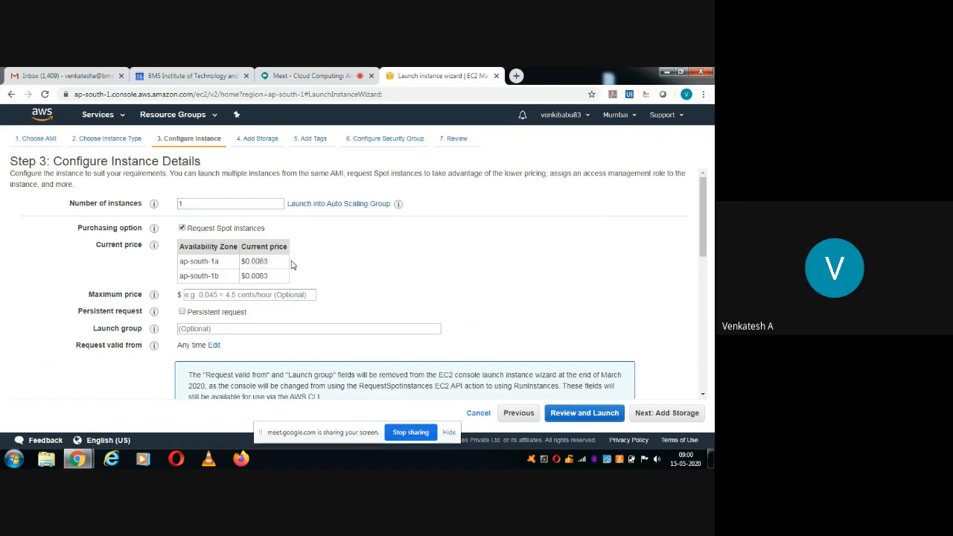
click(182, 228)
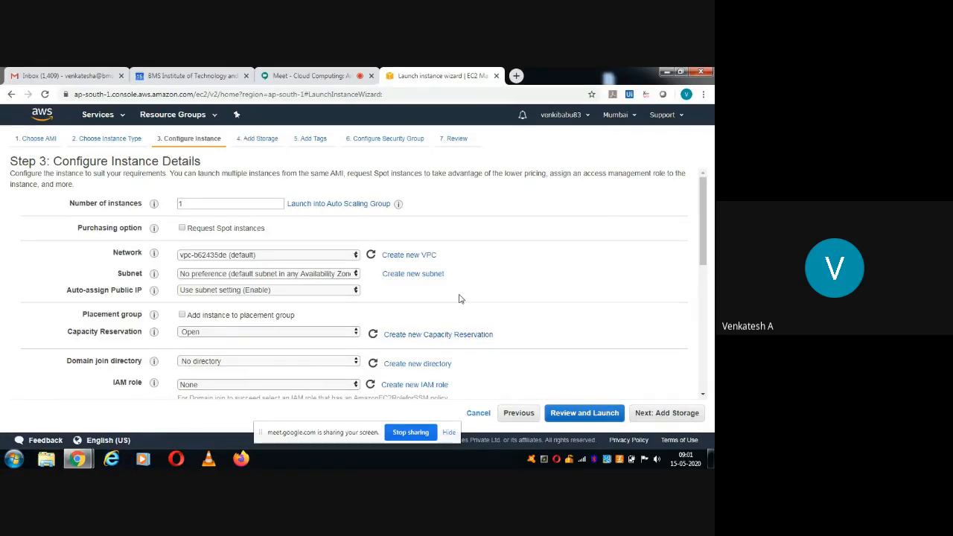
click(650, 409)
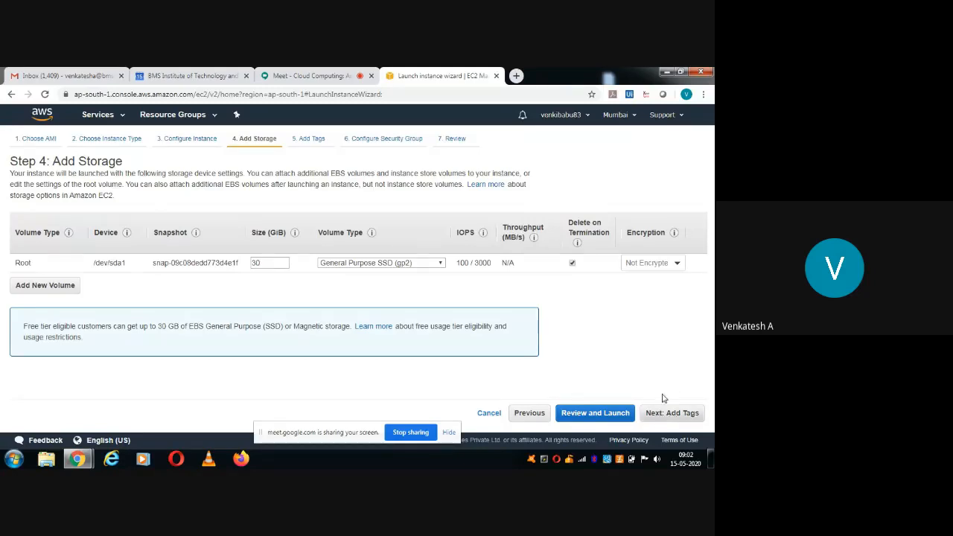
Leave the 30 GiB root volume unencrypted and continue to the Add Tags step.
click(677, 264)
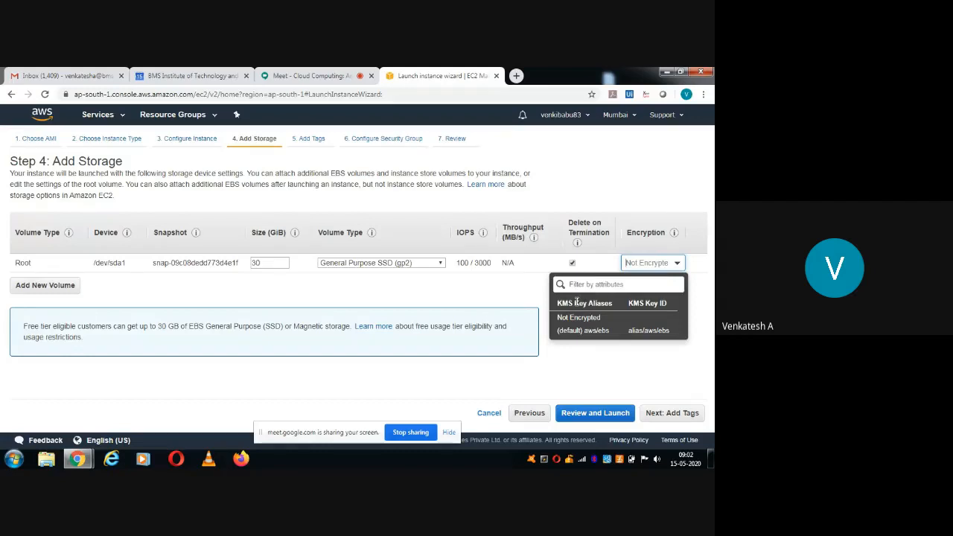
click(704, 314)
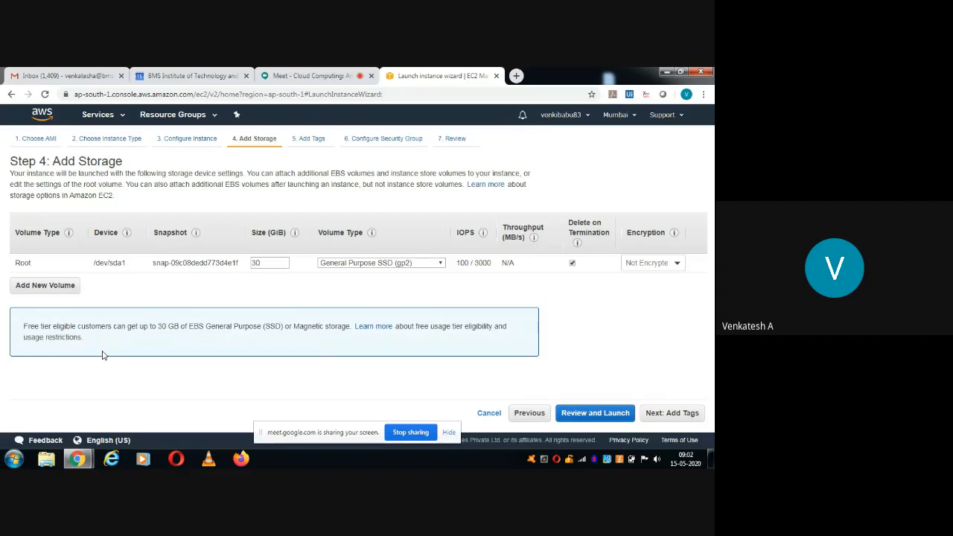
click(662, 415)
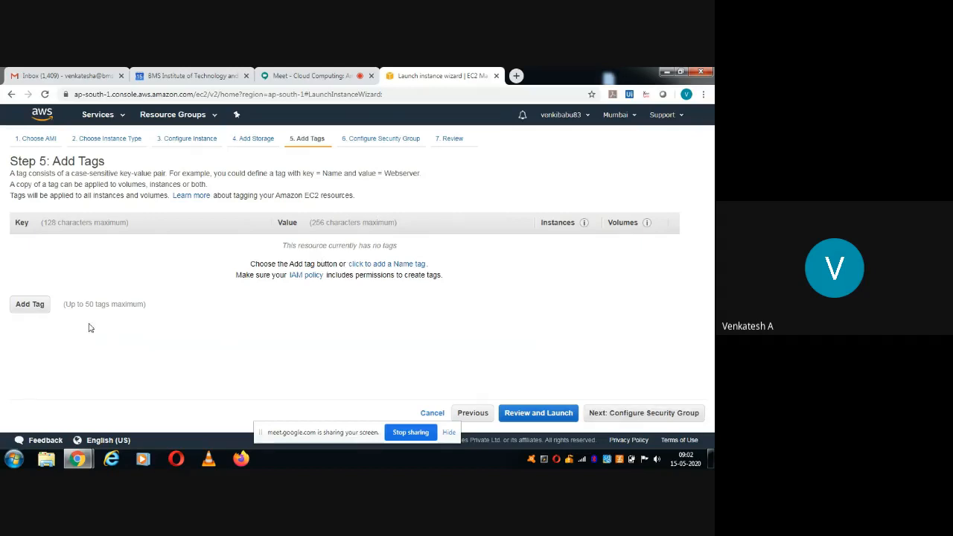
Add a tag with key 'Webserver' and value 'IIS', then advance to security group settings.
click(28, 304)
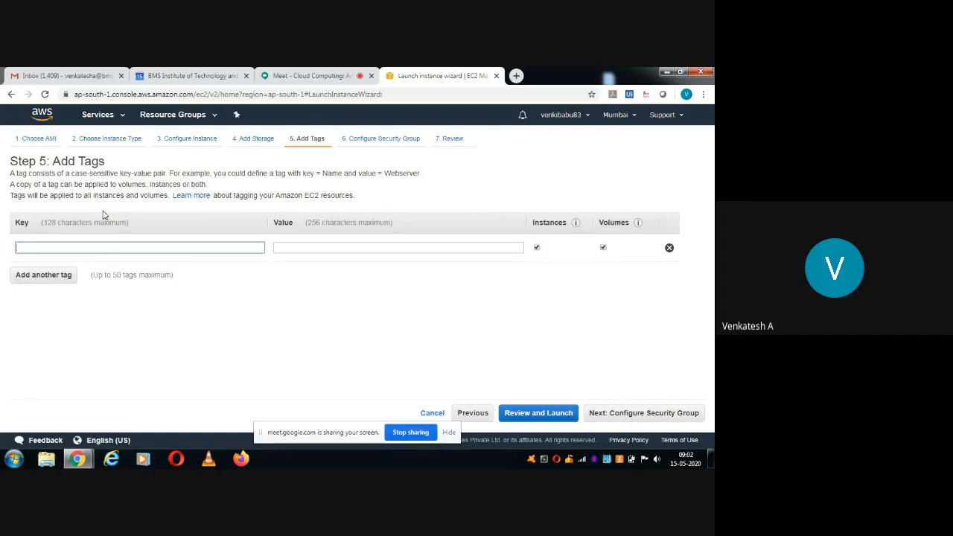
click(91, 249)
text(W)
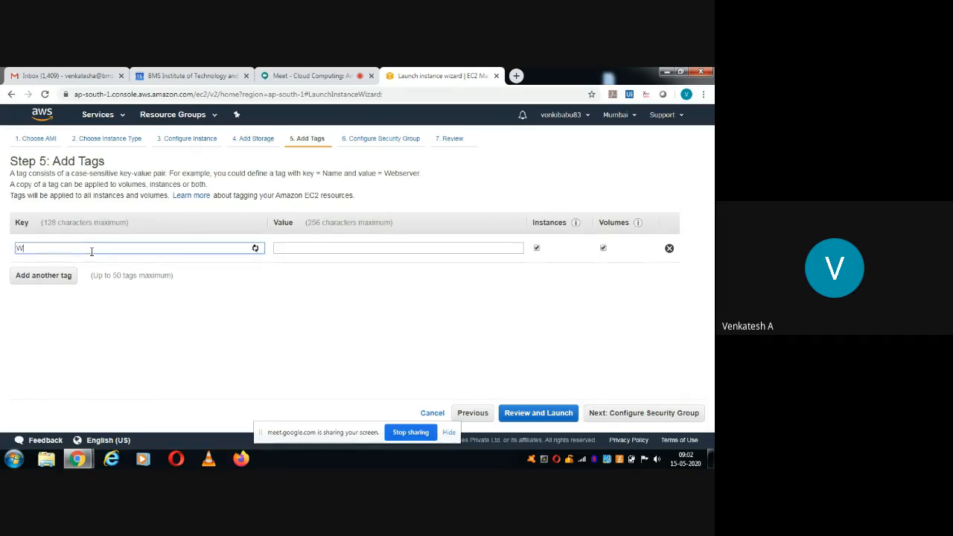
text(ebserver)
key(ctrl+a)
click(334, 250)
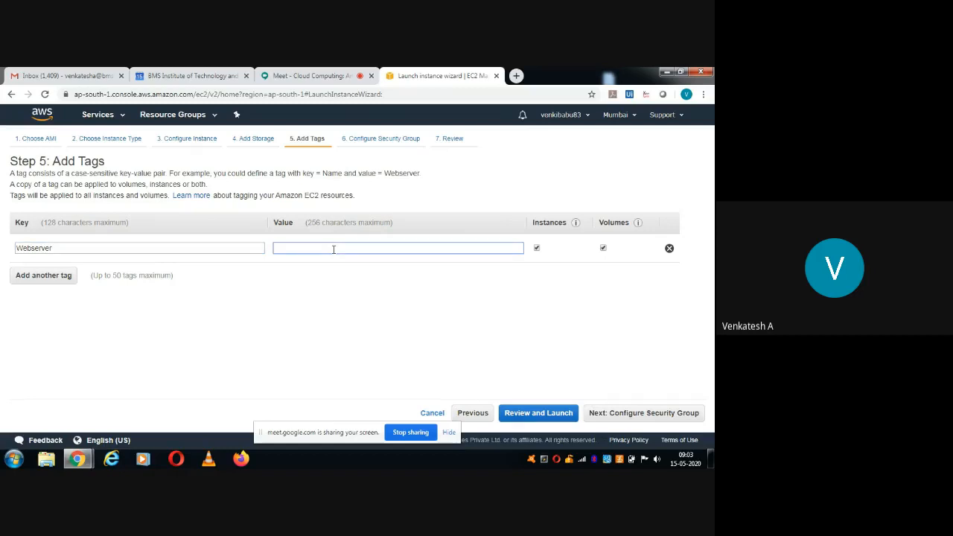
text(IIs)
key(BackSpace)
text(S)
key(ctrl+a)
click(323, 298)
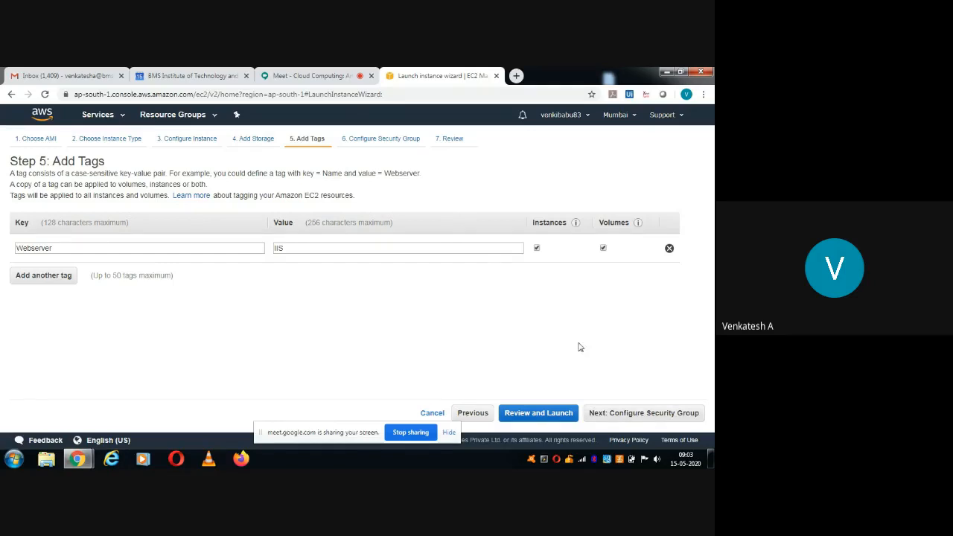
click(648, 413)
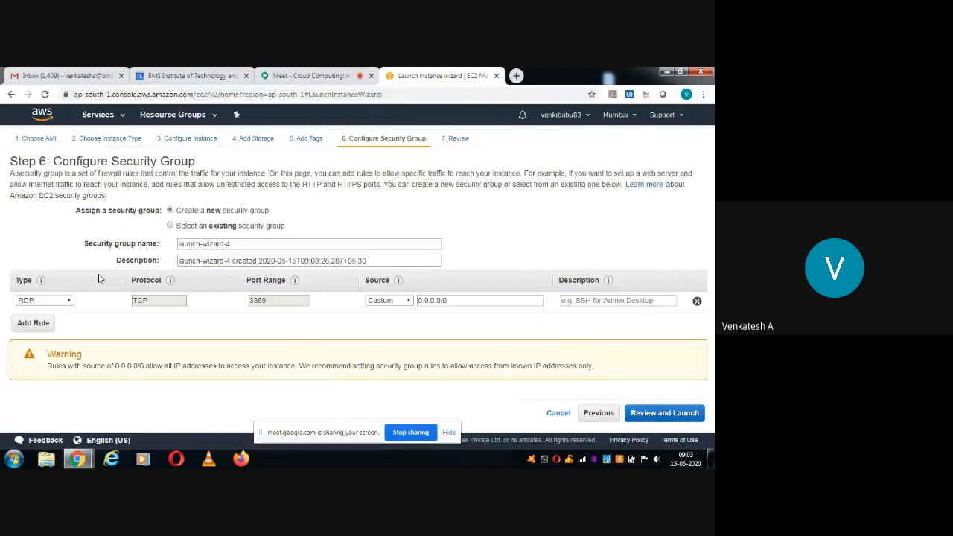
Set the launch-wizard-4 RDP rule on port 3389 to source Anywhere (0.0.0.0/0, ::/0).
mouse_move(44, 286)
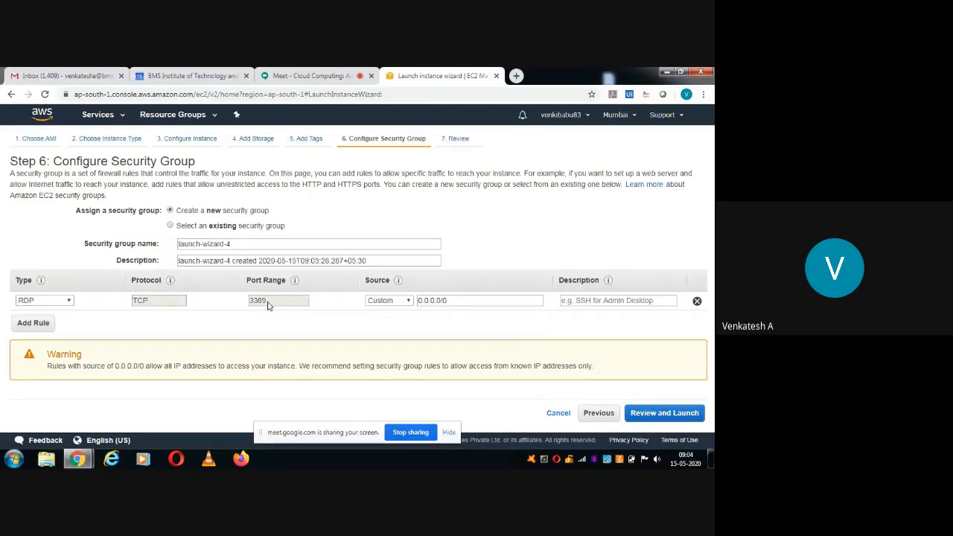
click(408, 300)
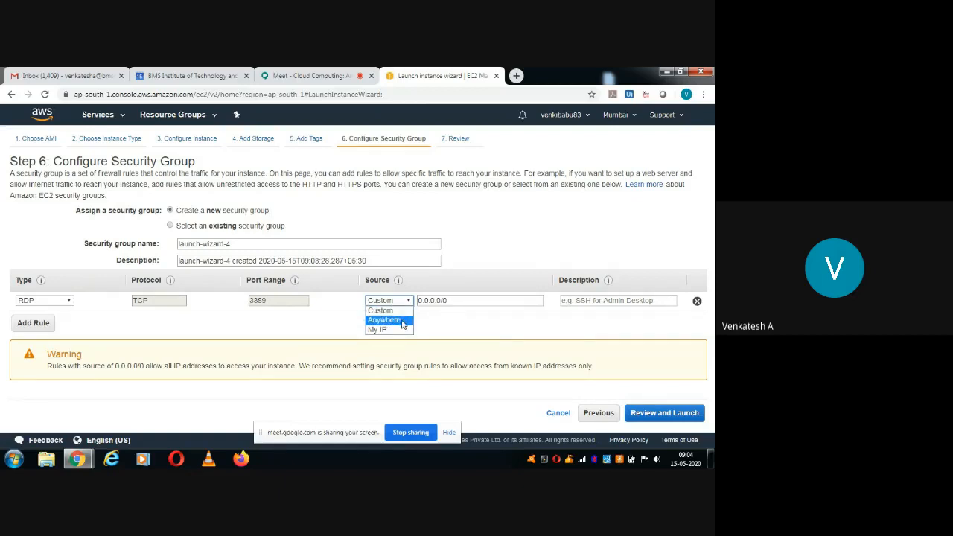
click(385, 320)
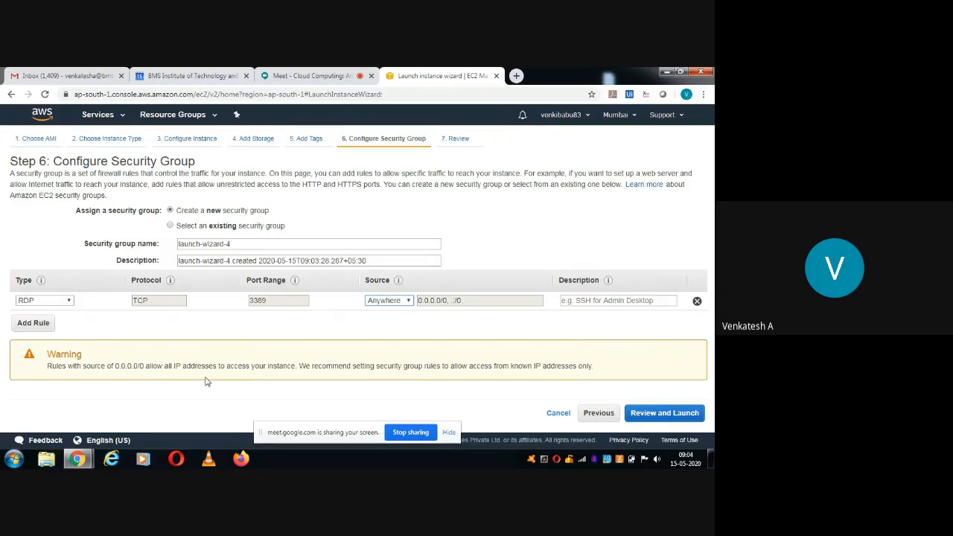
click(409, 300)
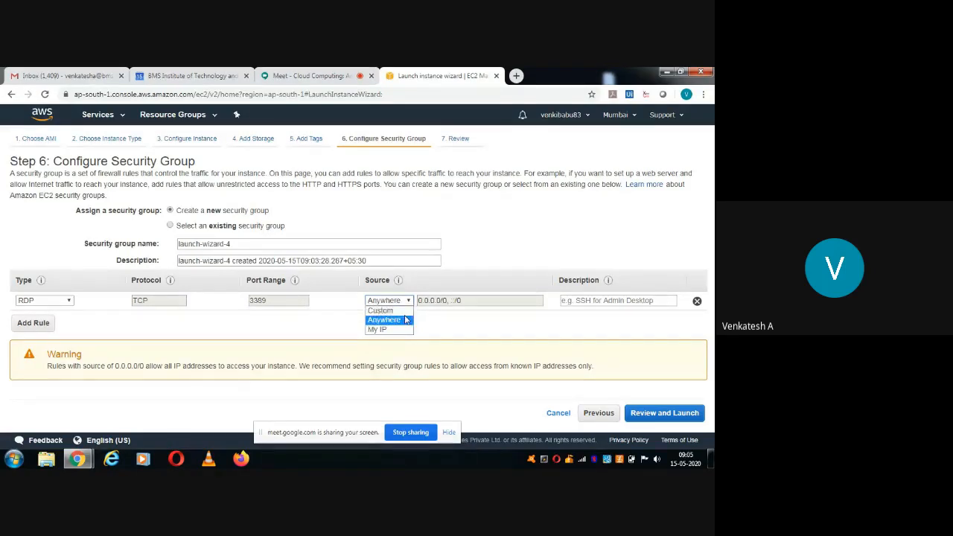
click(406, 319)
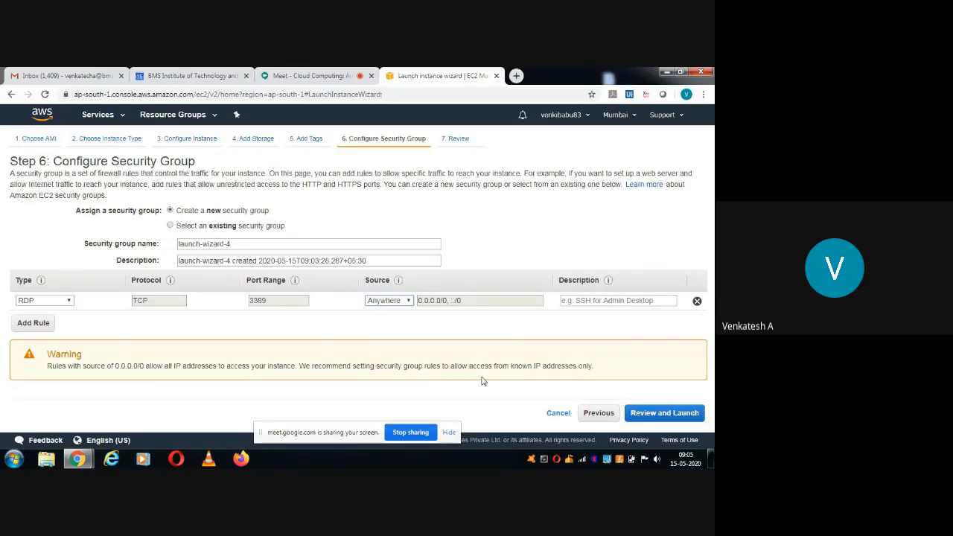
Review the launch details, check the RDP security group rules, and start the launch.
click(660, 422)
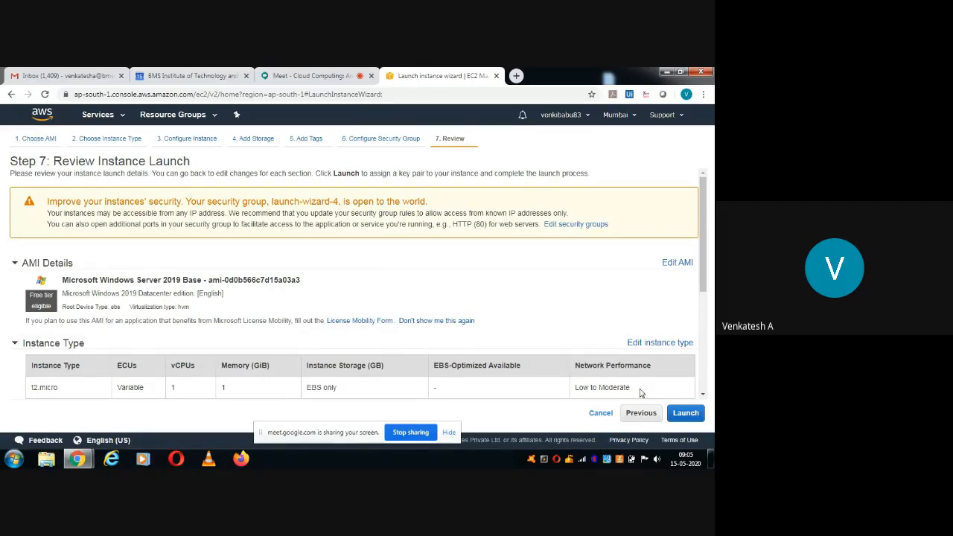
click(703, 395)
scroll(703, 394, down, 4)
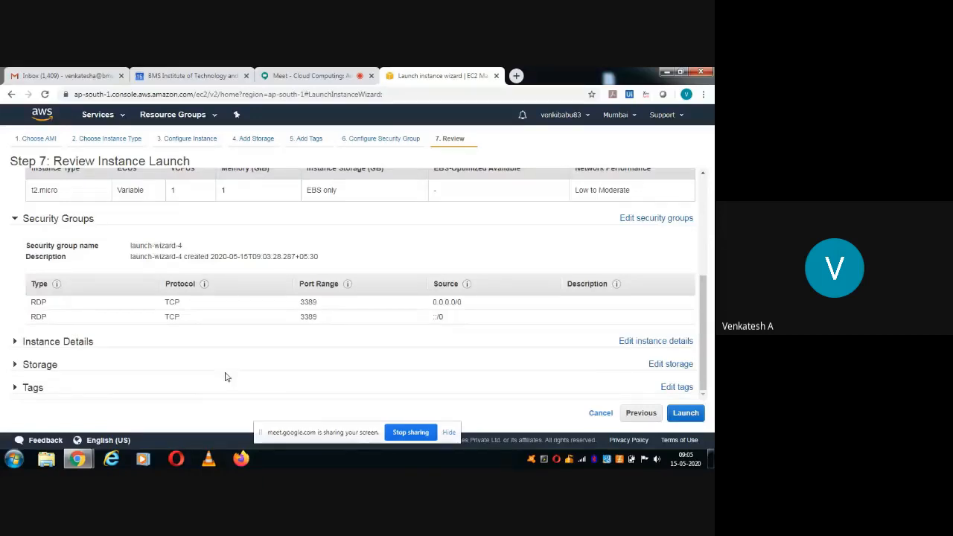
click(685, 414)
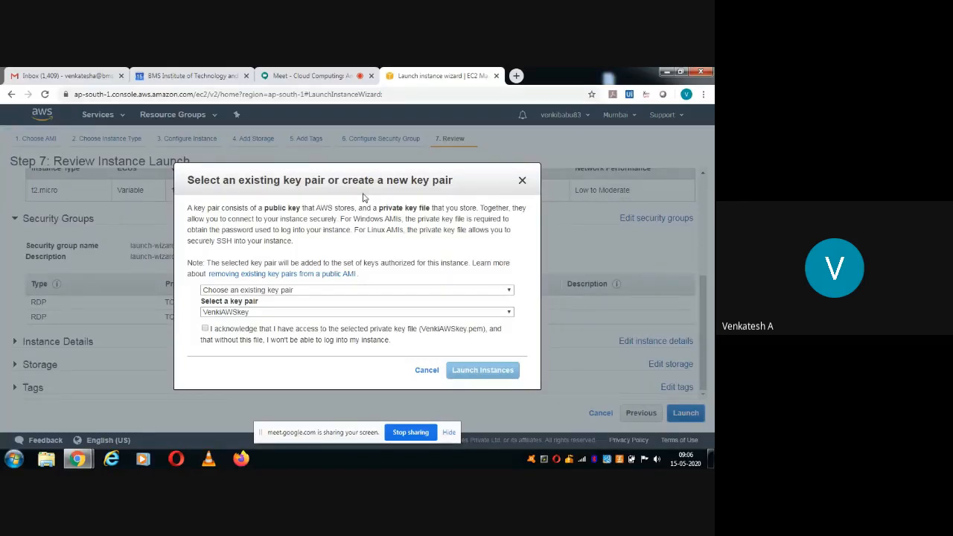
Choose an existing key pair and tick the private key file acknowledgement.
click(395, 291)
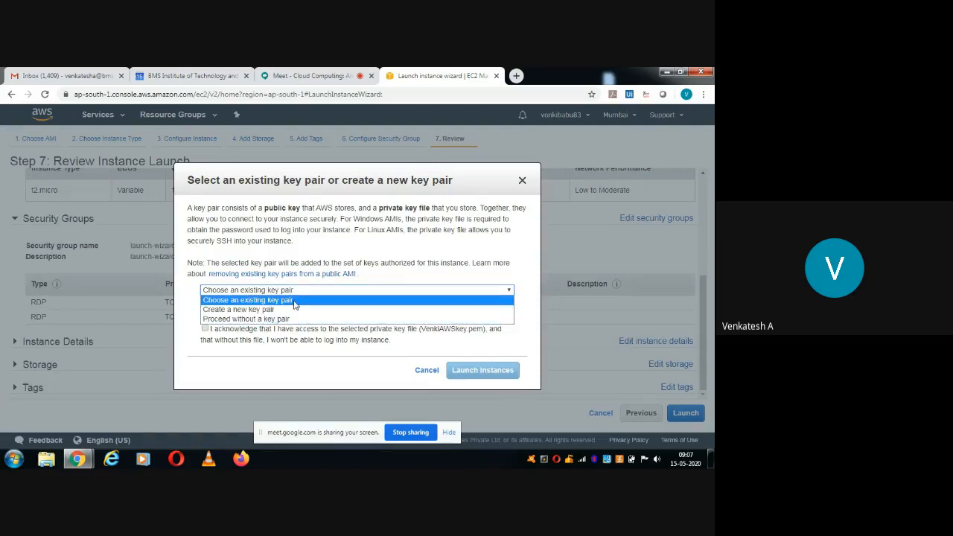
click(295, 300)
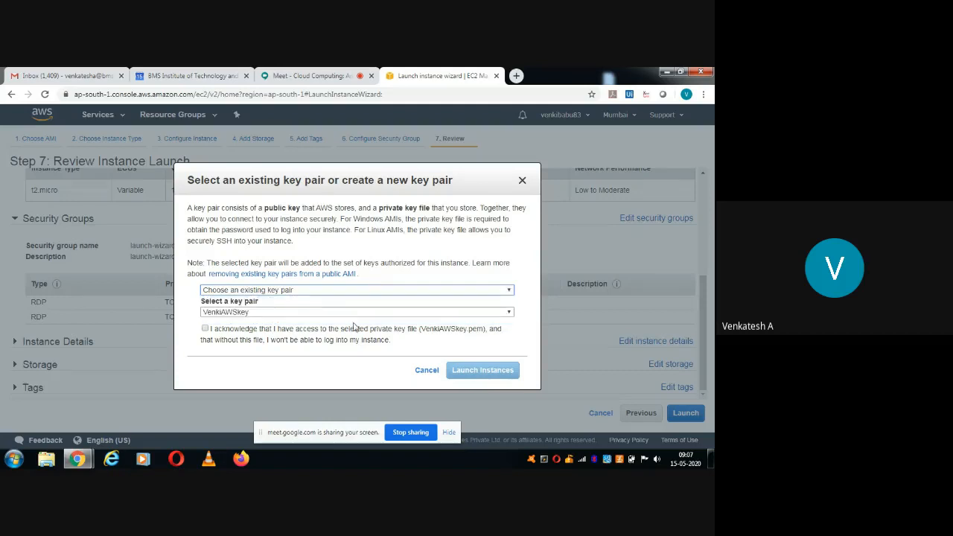
click(269, 312)
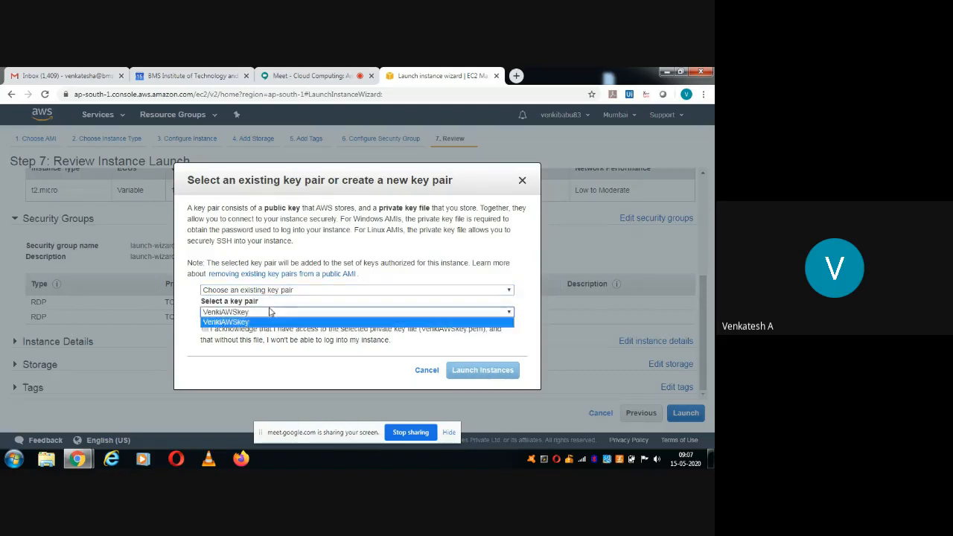
click(270, 312)
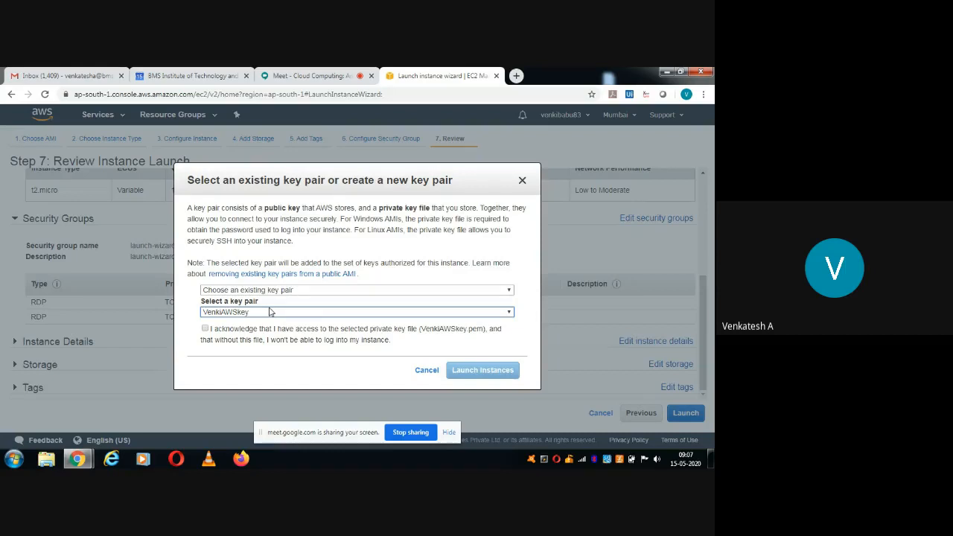
click(207, 330)
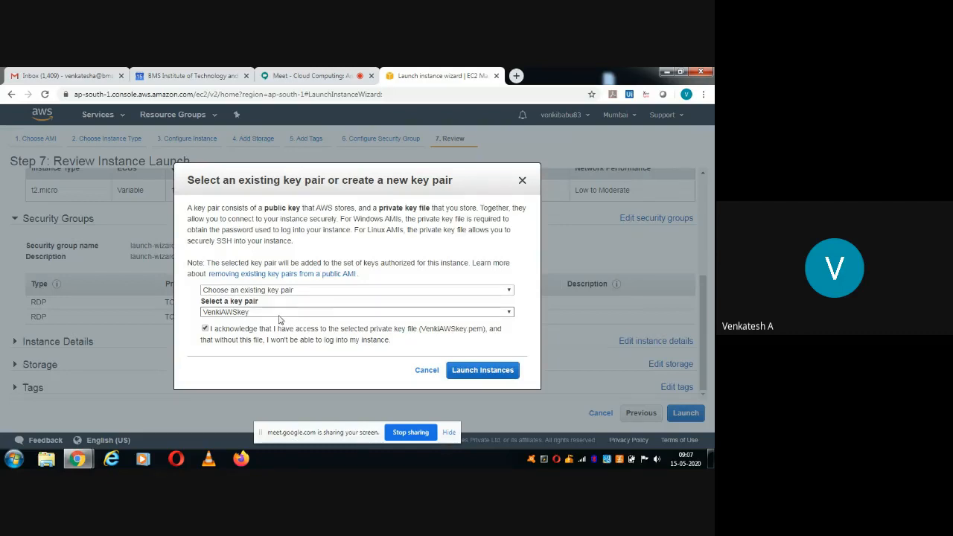
Launch the instance and open it in the Instances list by its ID.
click(462, 375)
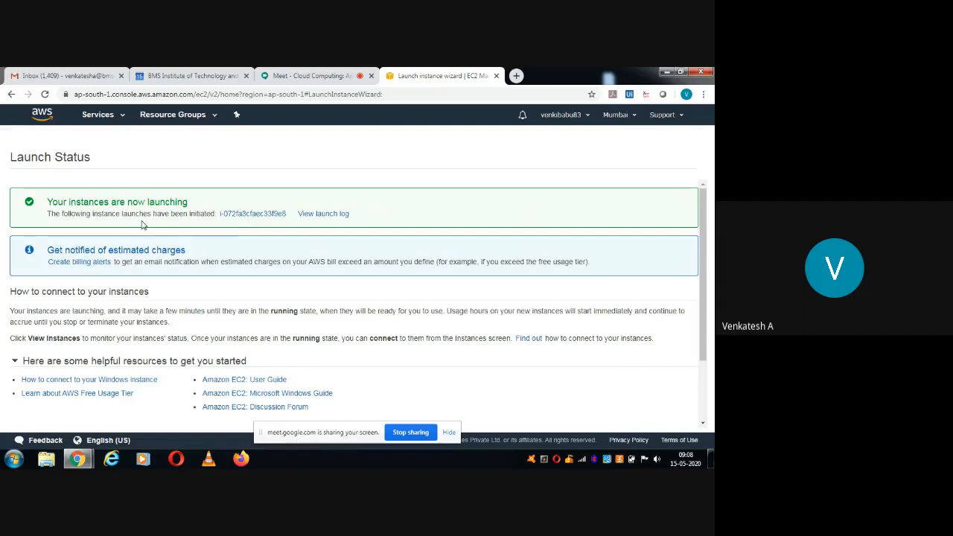
click(253, 214)
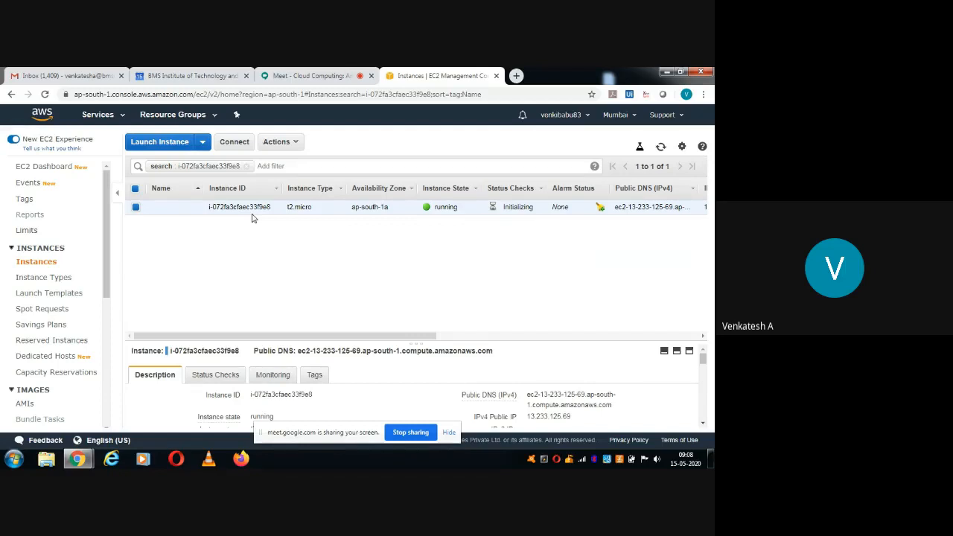
Rename the running t2.micro instance to 'Instance 1' and save the name.
mouse_move(165, 208)
click(193, 210)
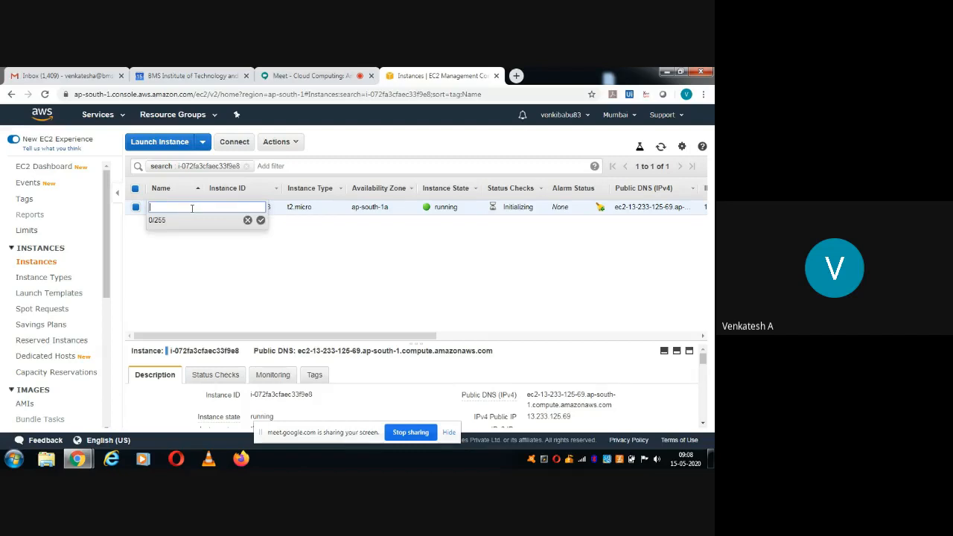
text(Instance1)
click(266, 279)
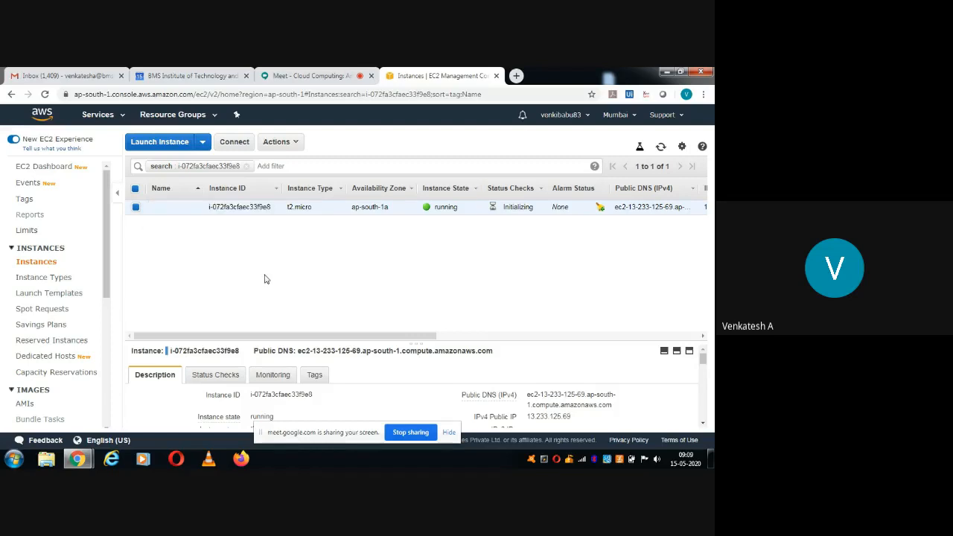
mouse_move(184, 209)
click(193, 209)
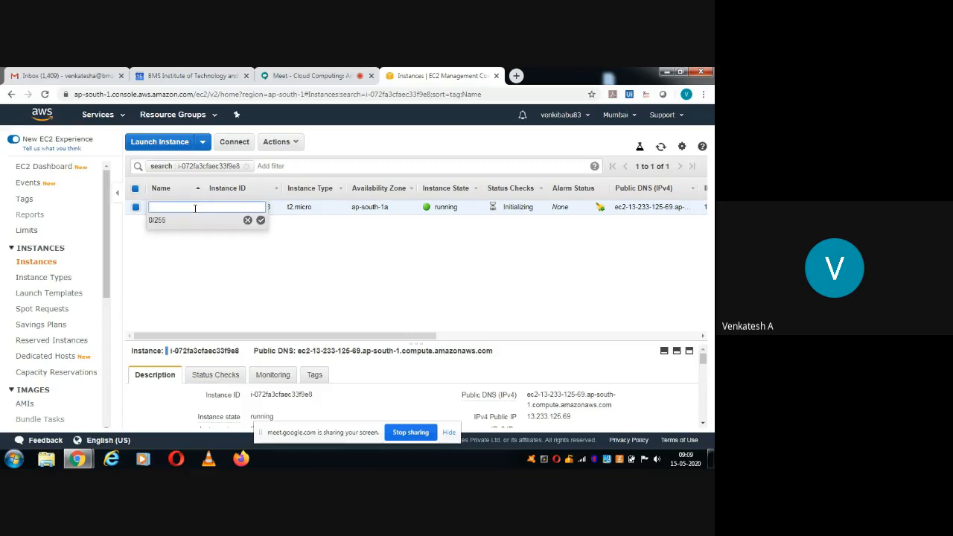
text(Instance 1)
click(261, 221)
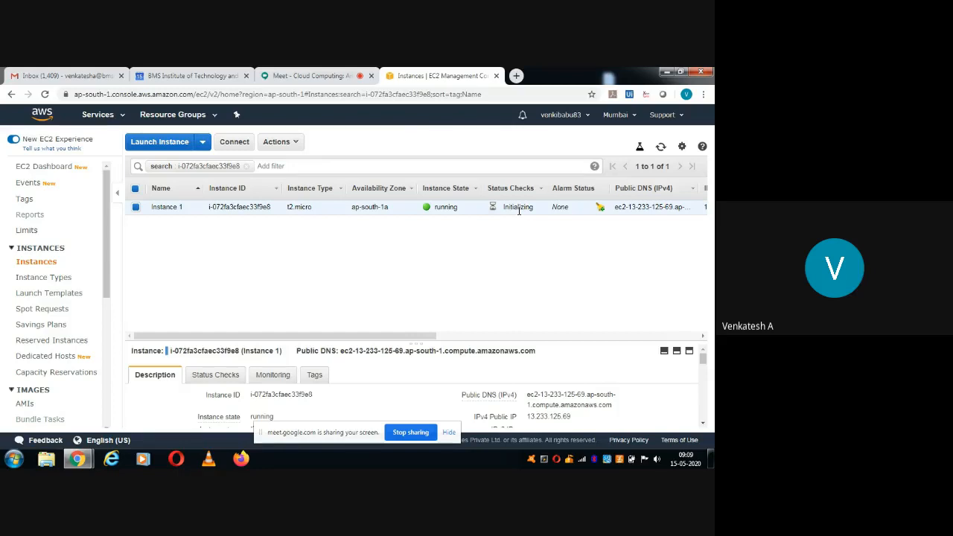
Open Connect with the standalone RDP client option and download the Remote Desktop file.
click(229, 149)
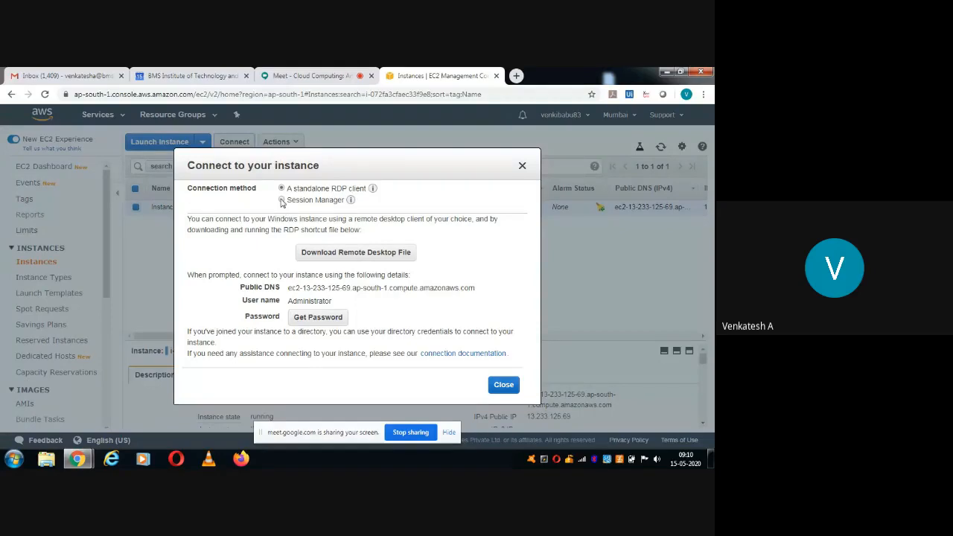
click(282, 200)
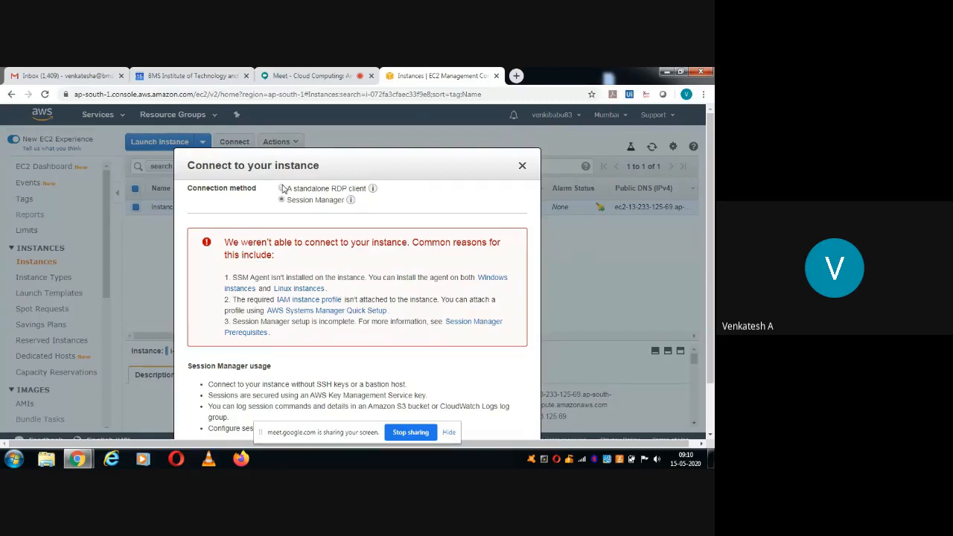
click(282, 189)
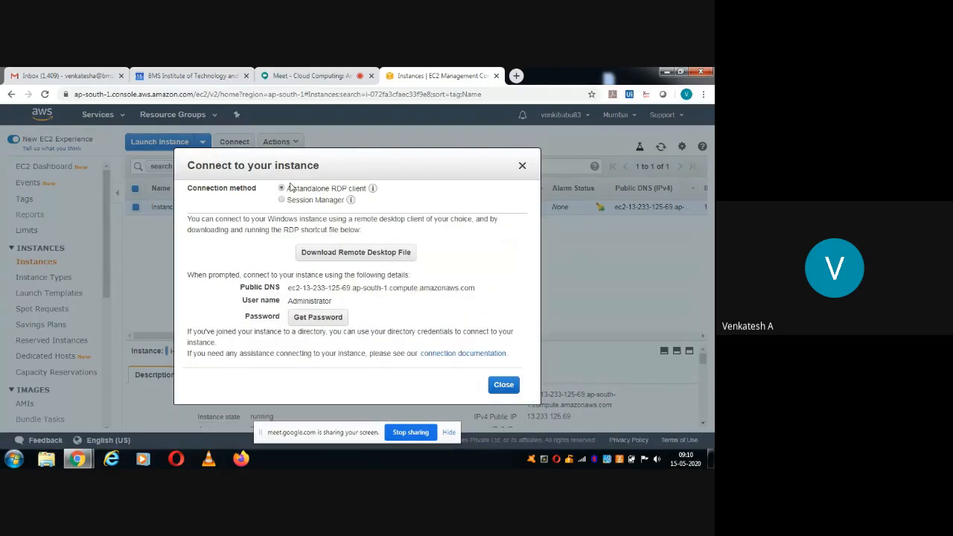
click(349, 254)
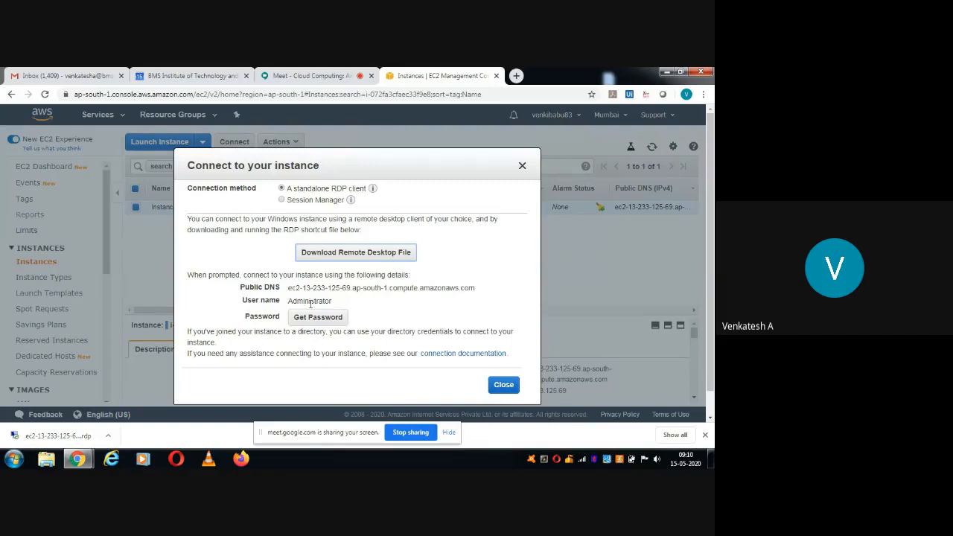
Start Get Password and open the file picker for the key pair path.
click(312, 318)
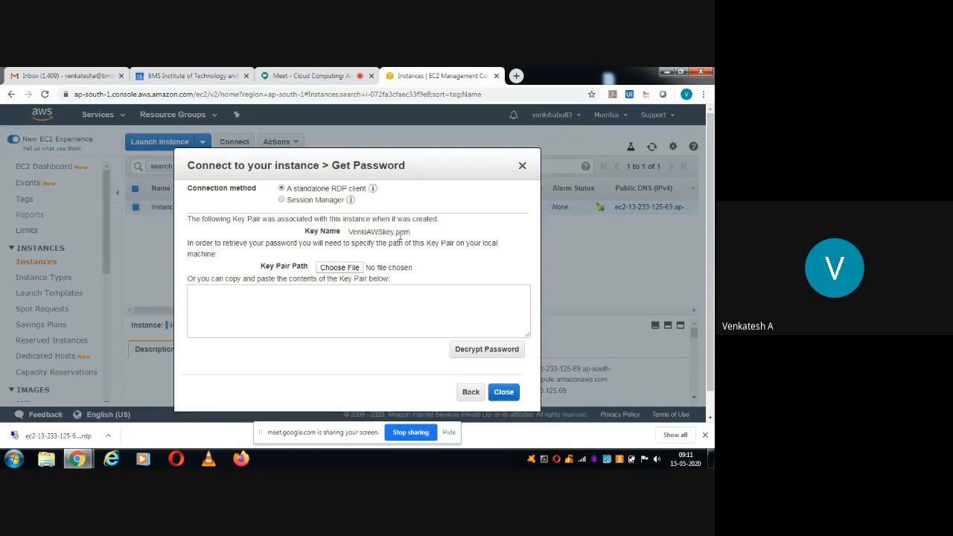
click(339, 270)
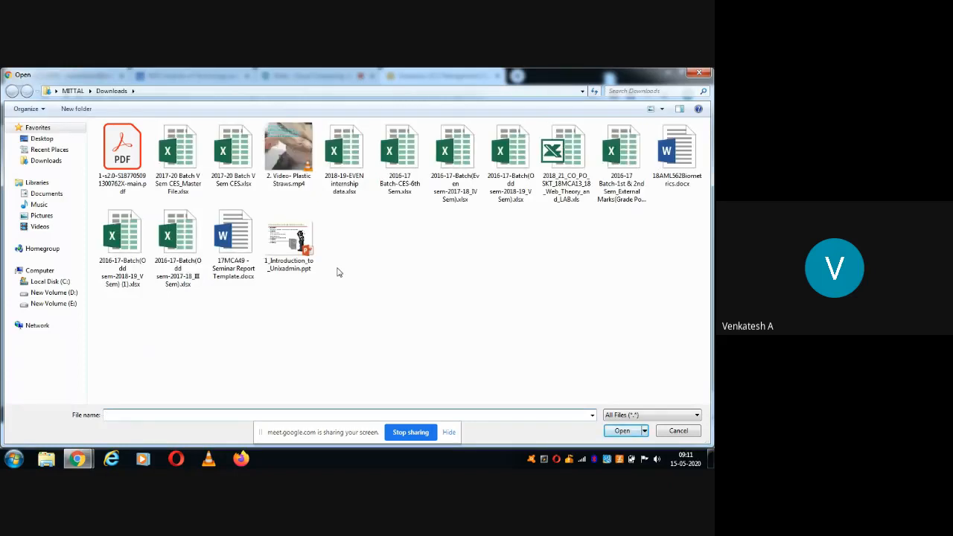
Select the AWS key pair .pem file from Downloads and open it.
click(38, 161)
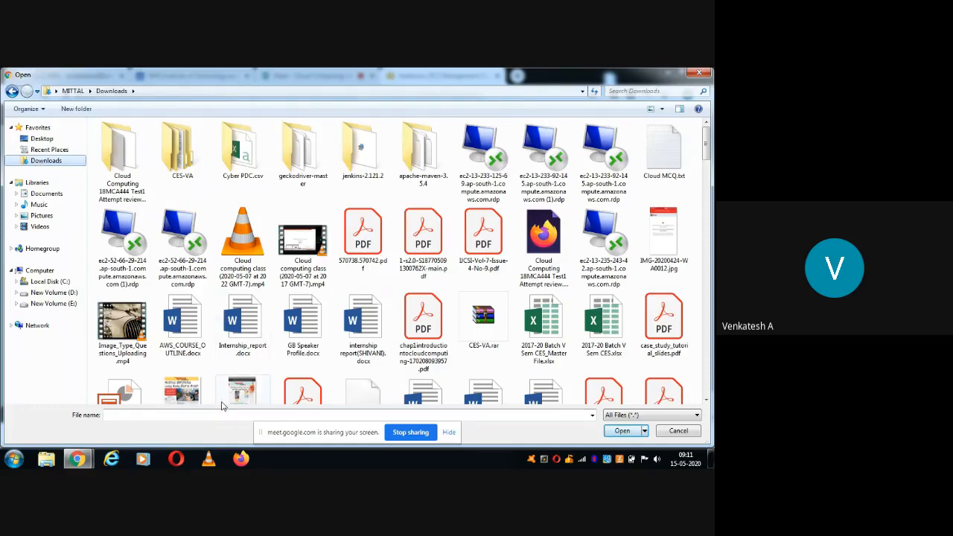
scroll(221, 406, down, 5)
scroll(221, 413, up, 5)
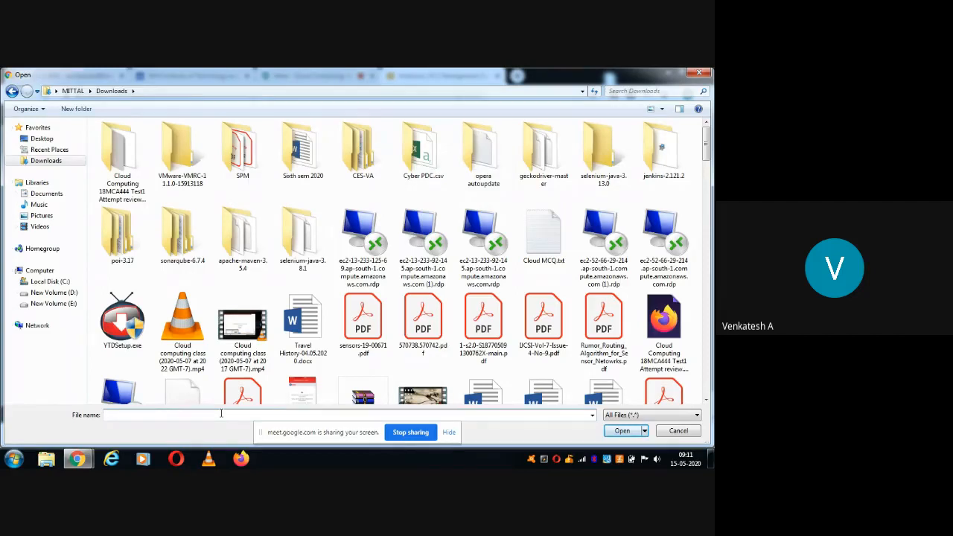
click(221, 414)
text(Venk)
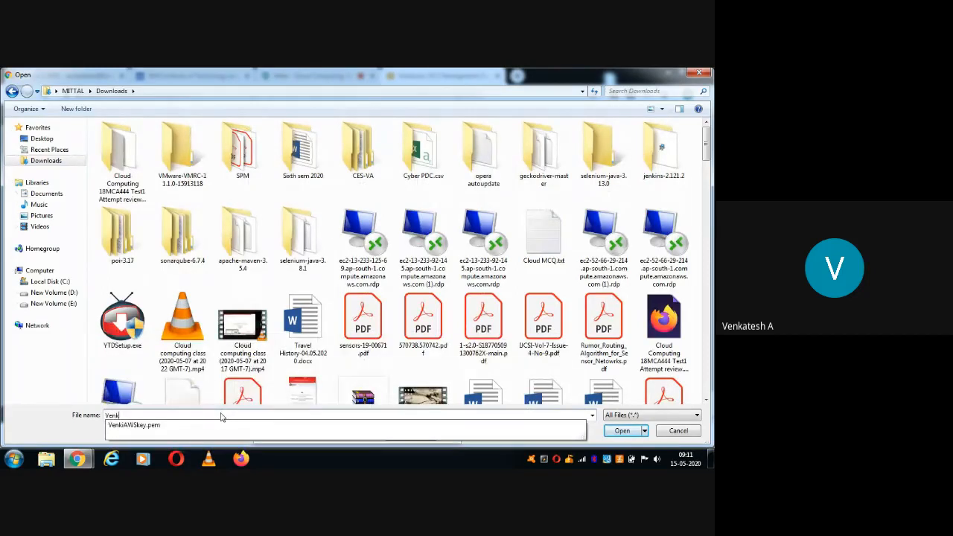
text(i)
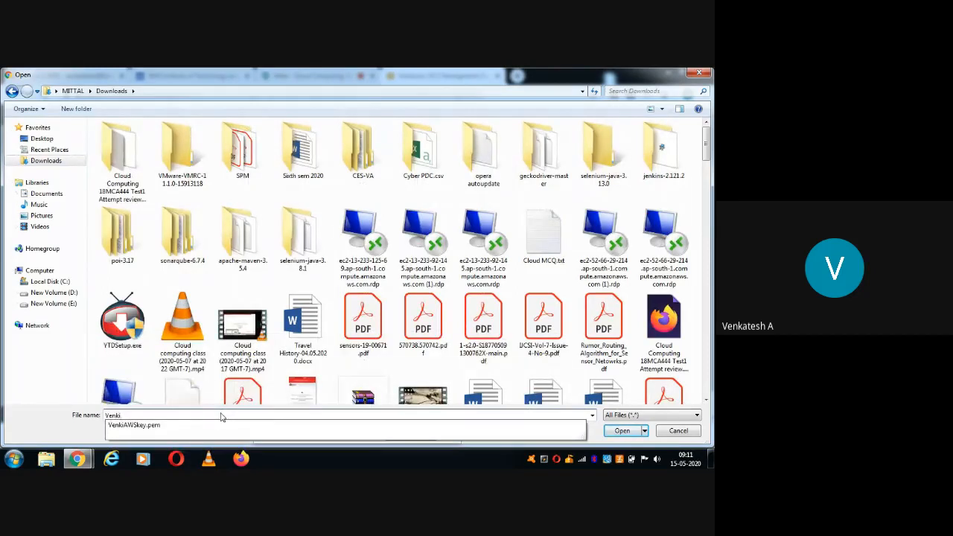
click(152, 428)
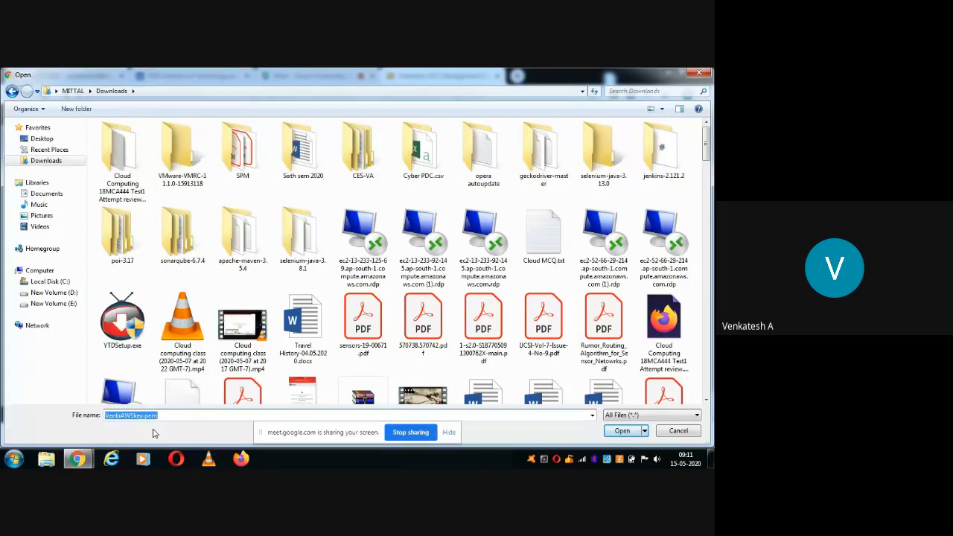
click(624, 432)
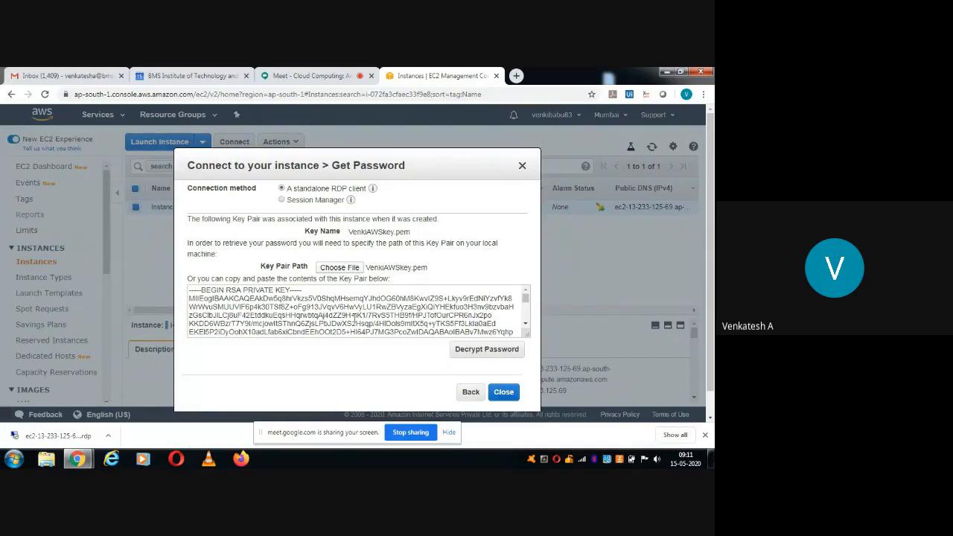
Decrypt Instance 1's Administrator password and copy it to the clipboard.
click(471, 352)
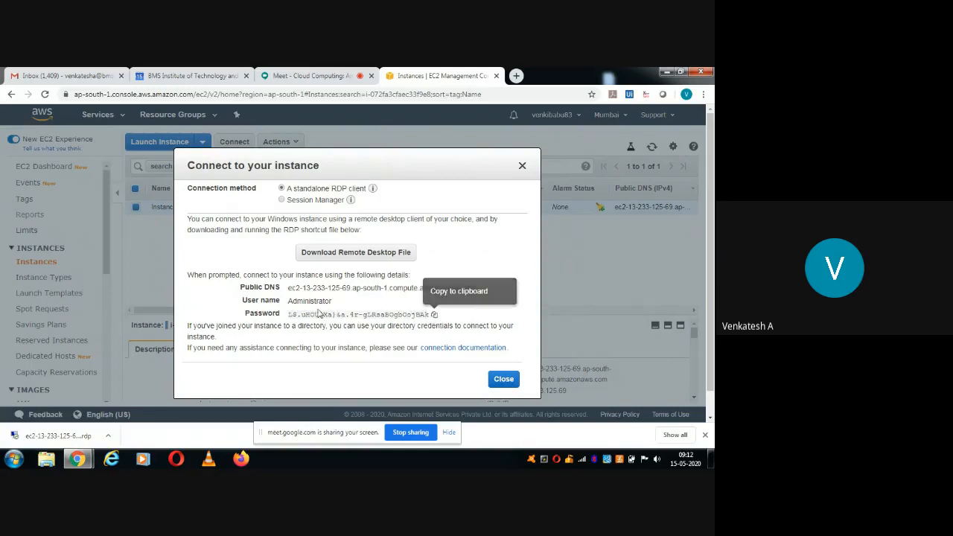
click(435, 315)
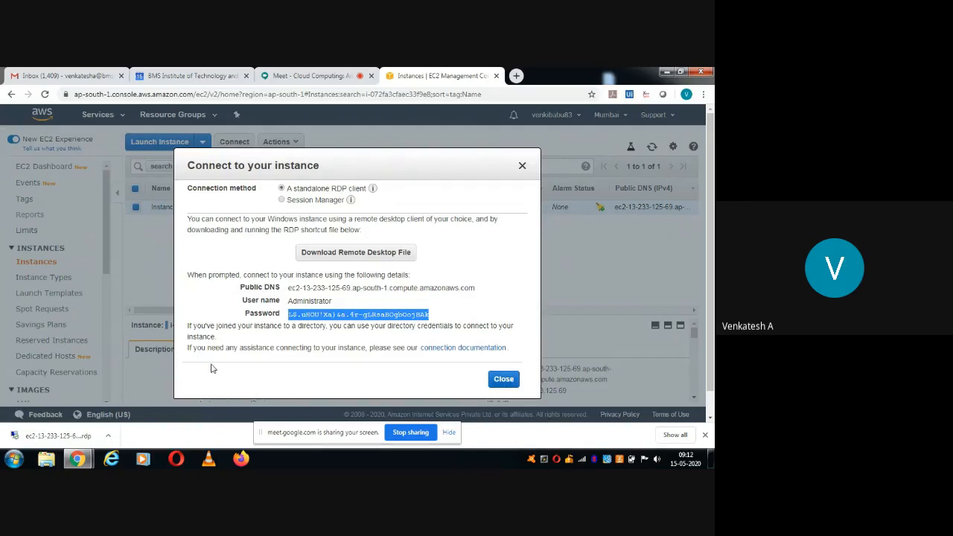
Launch the downloaded .rdp file, suppressing future publisher warnings, and connect.
click(60, 437)
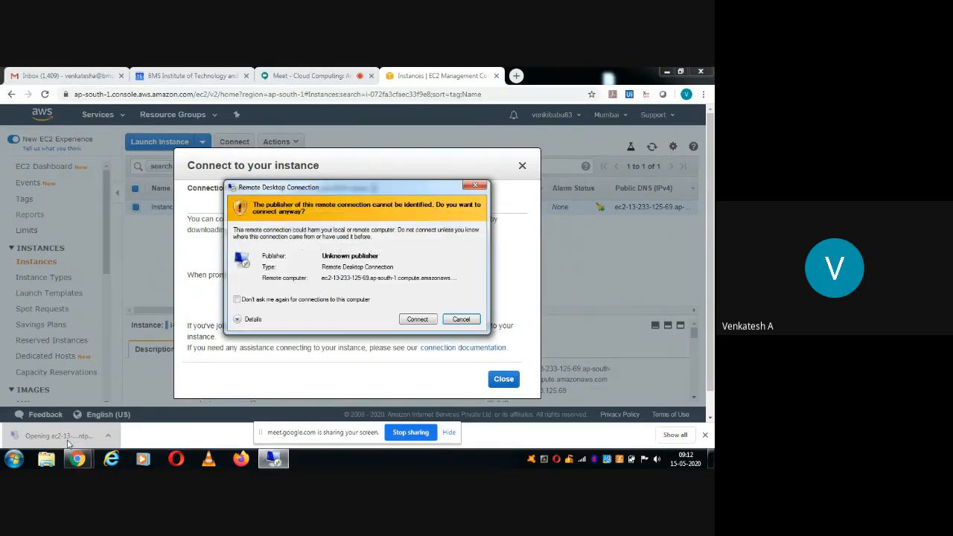
click(236, 300)
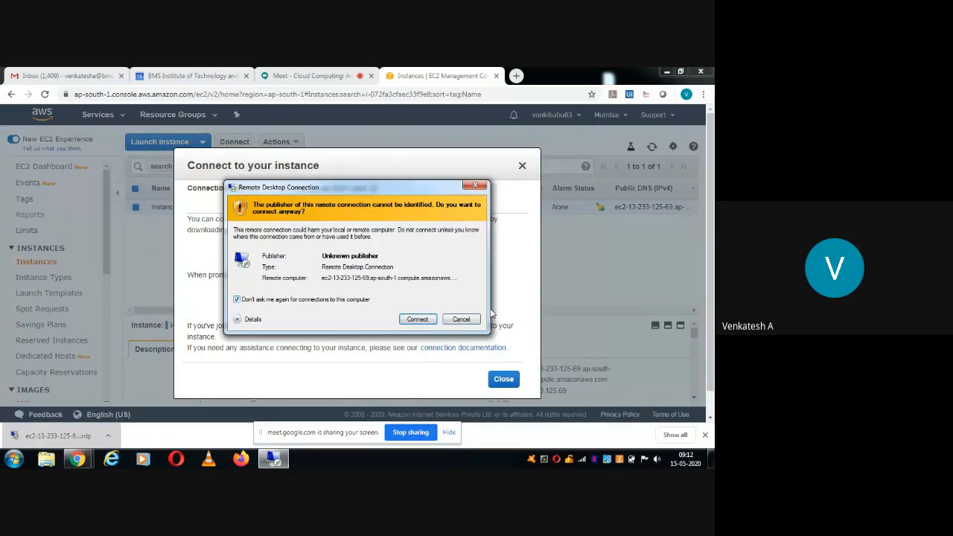
click(418, 319)
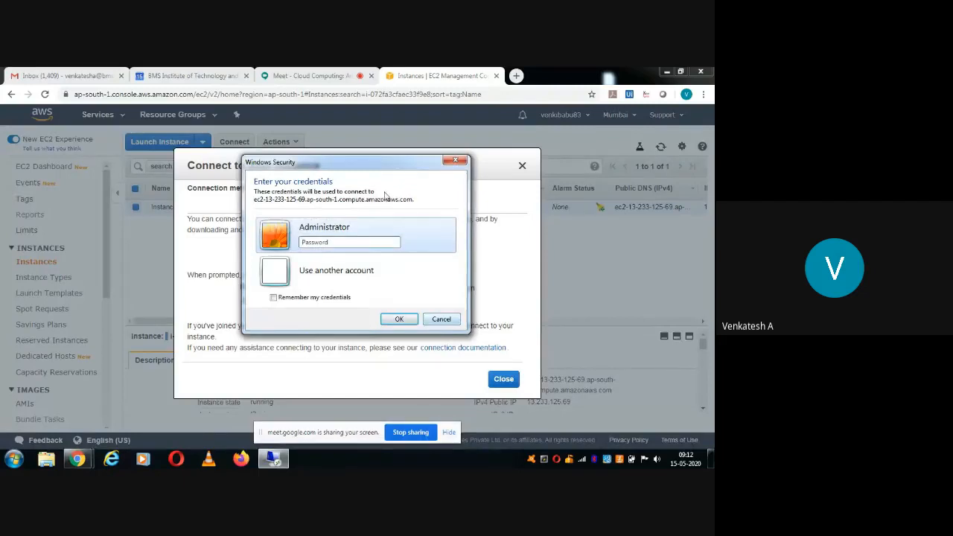
Sign in as Administrator with the pasted password and permanently accept the certificate warning.
click(364, 242)
right_click(363, 241)
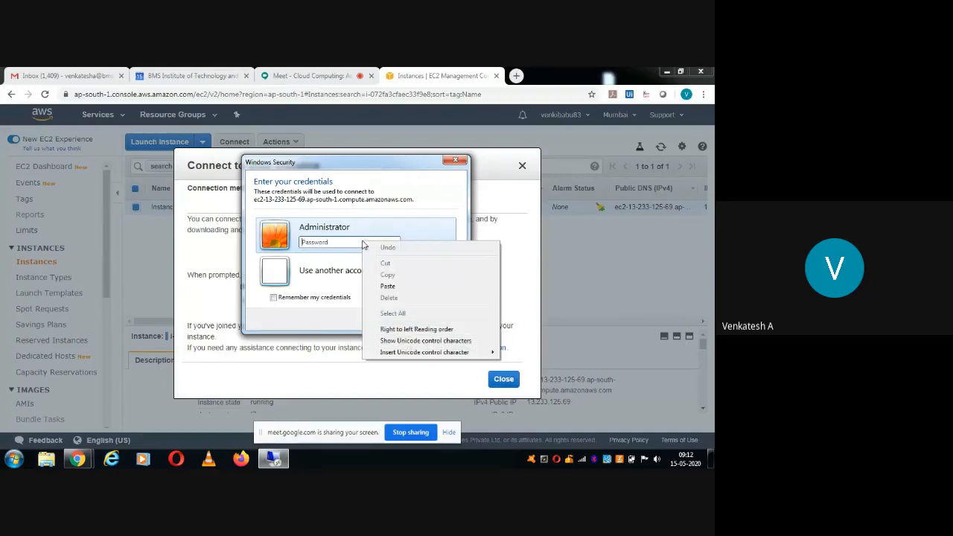
click(386, 286)
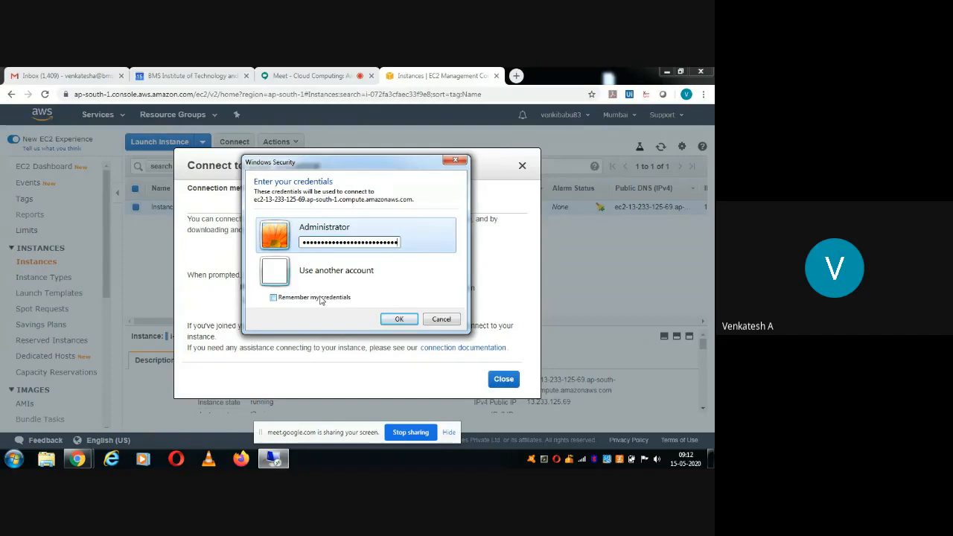
click(398, 319)
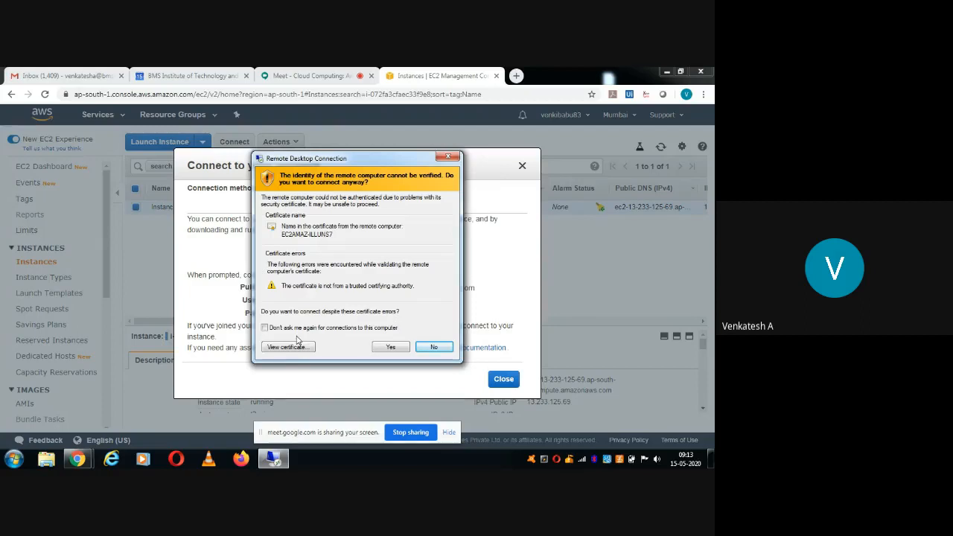
click(265, 328)
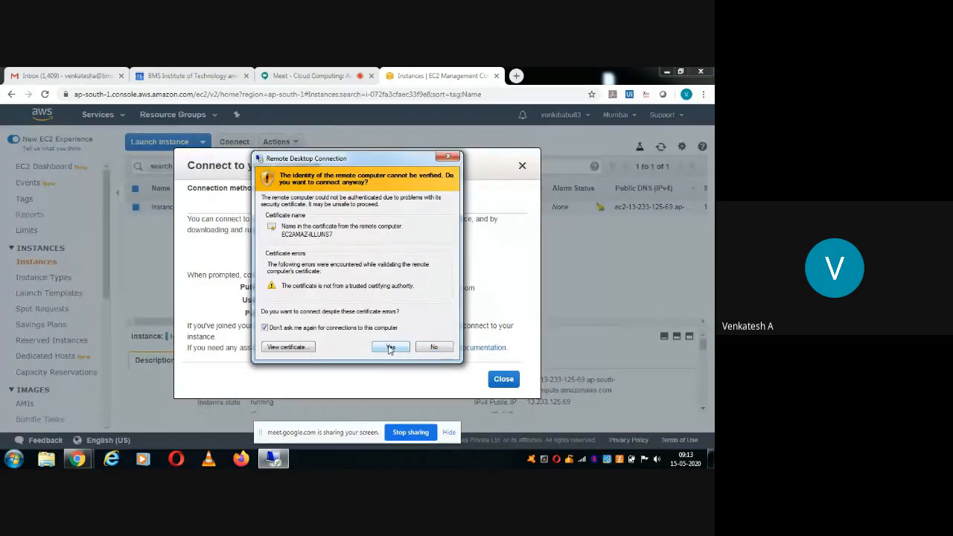
click(390, 348)
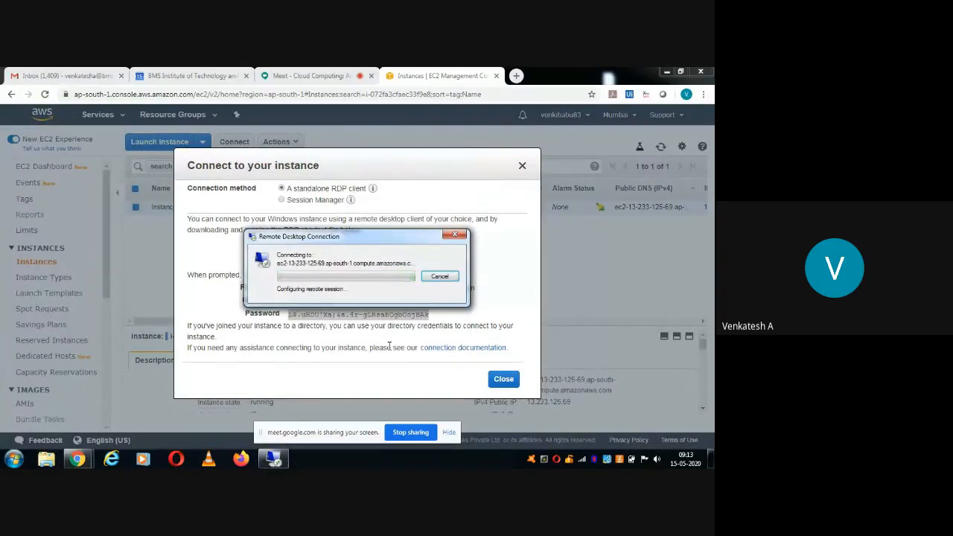
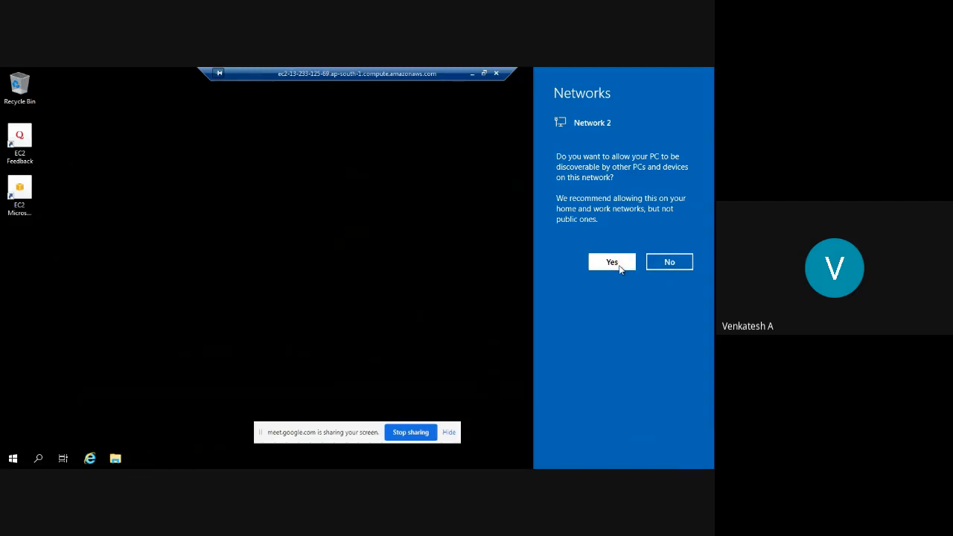
Allow the remote server to be discoverable on Network 2.
click(612, 262)
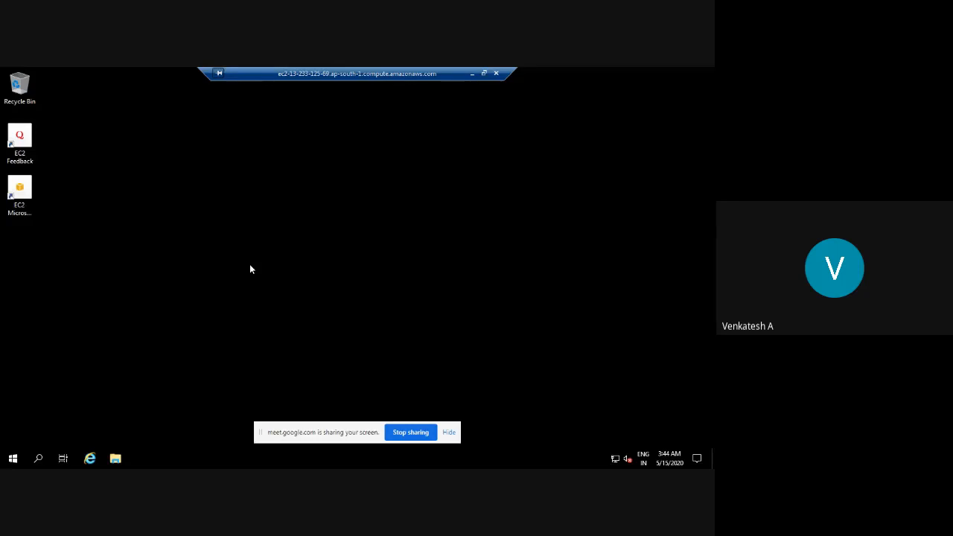
Launch Server Manager from the Start menu's Windows Server tiles.
click(37, 459)
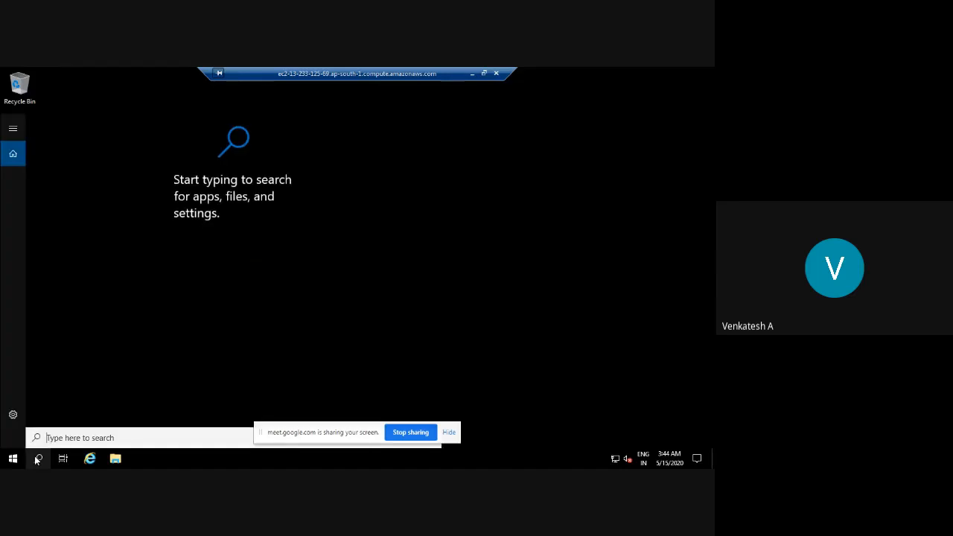
click(14, 458)
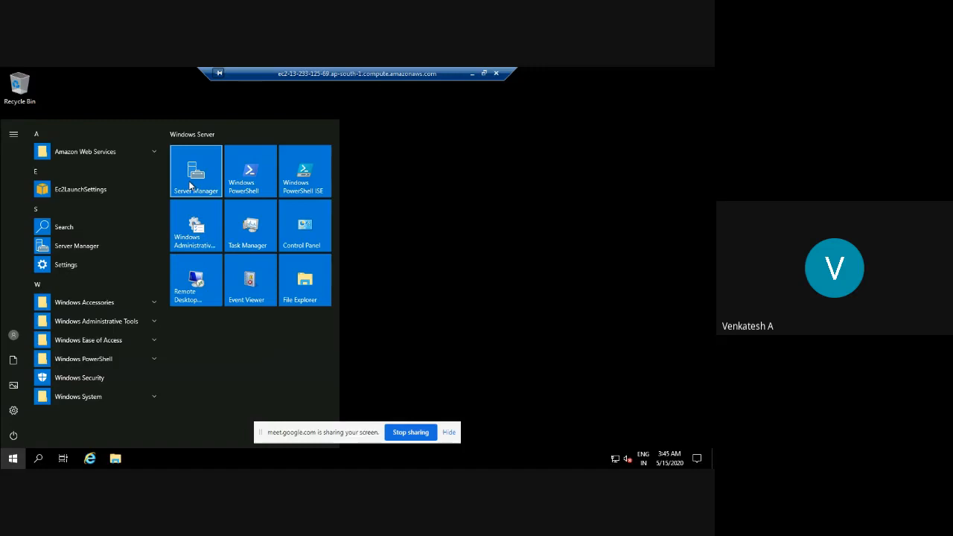
click(190, 186)
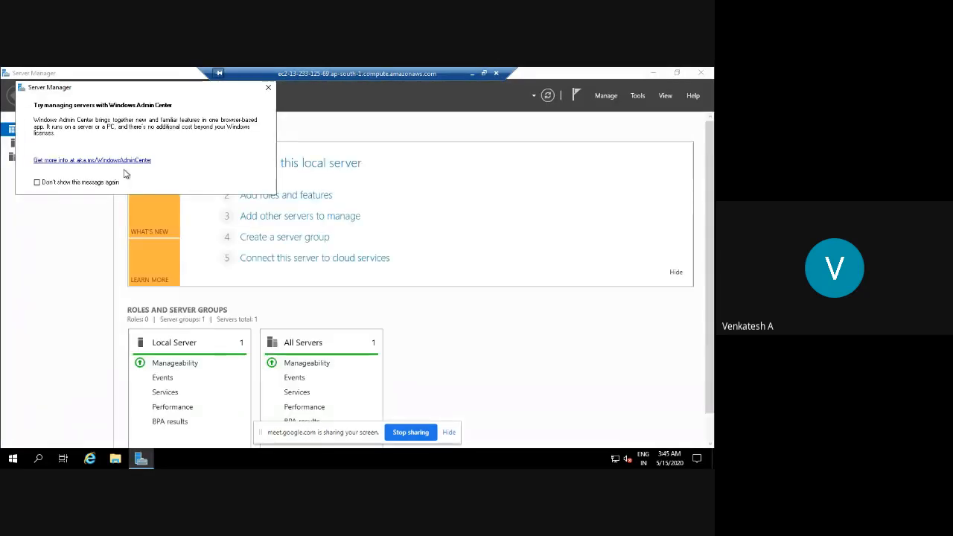
Permanently dismiss the Windows Admin Center notice and start Add Roles and Features.
click(36, 183)
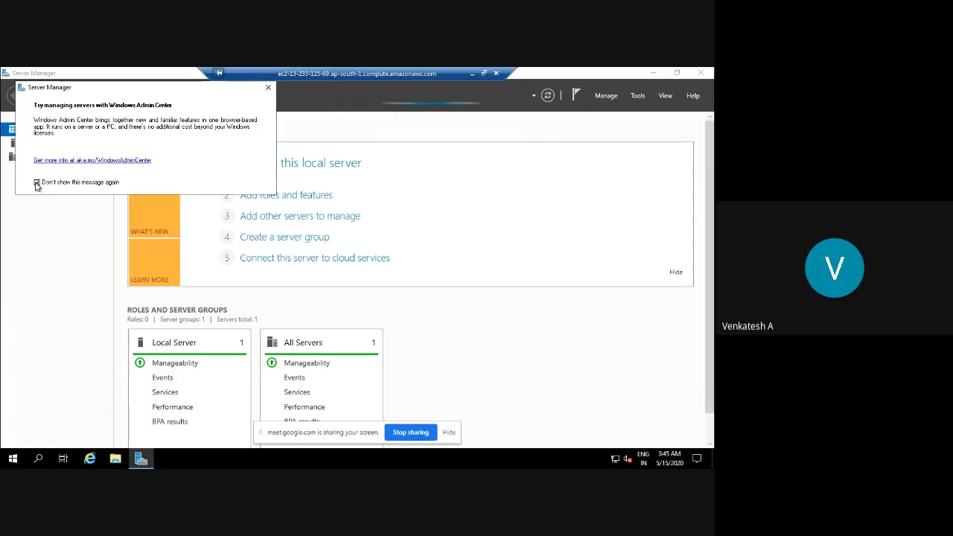
click(267, 89)
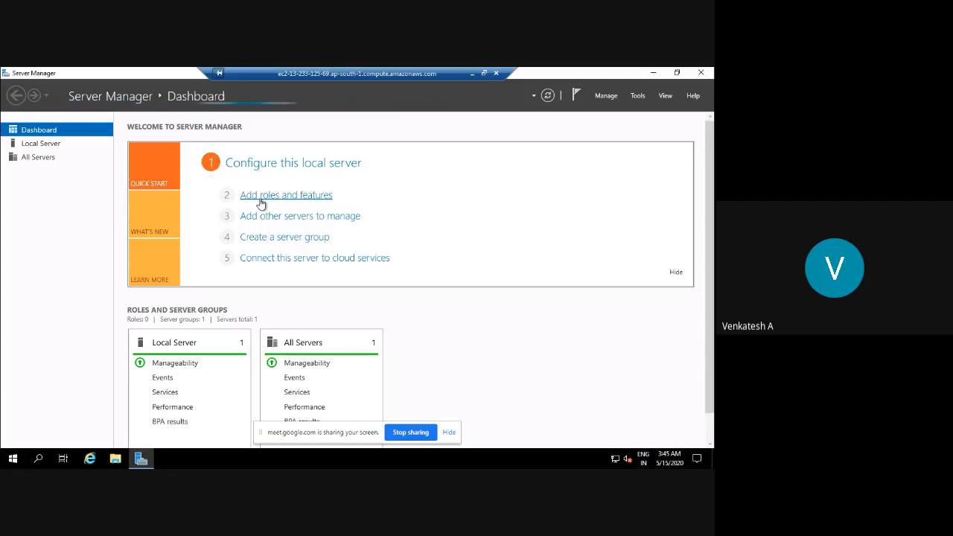
click(267, 197)
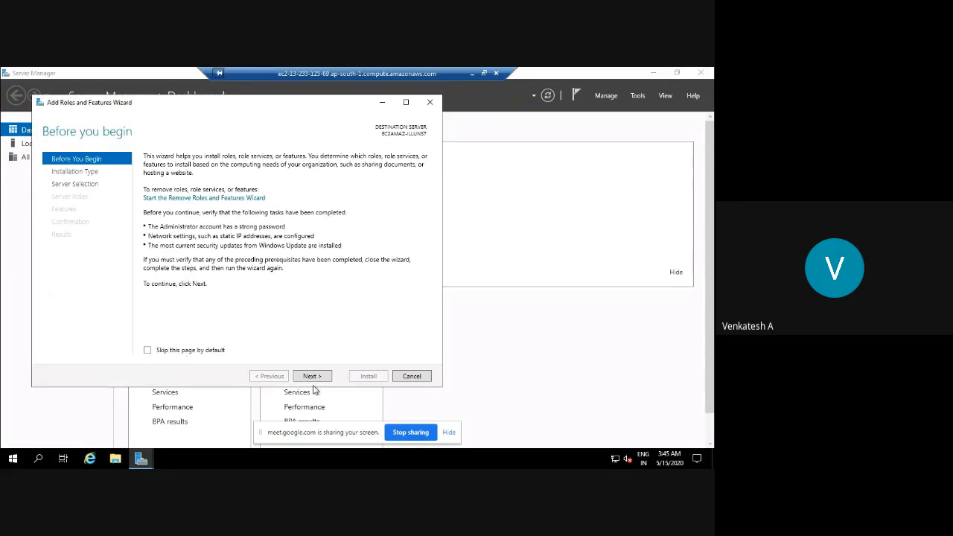
Skip the intro page by default and choose role-based installation on the local Windows Server 2019 machine.
click(148, 351)
click(311, 376)
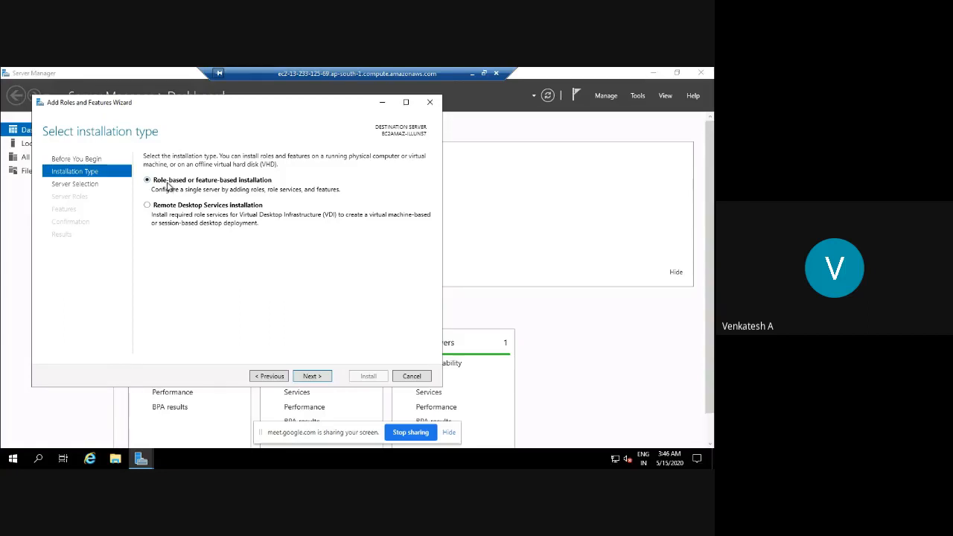
click(306, 378)
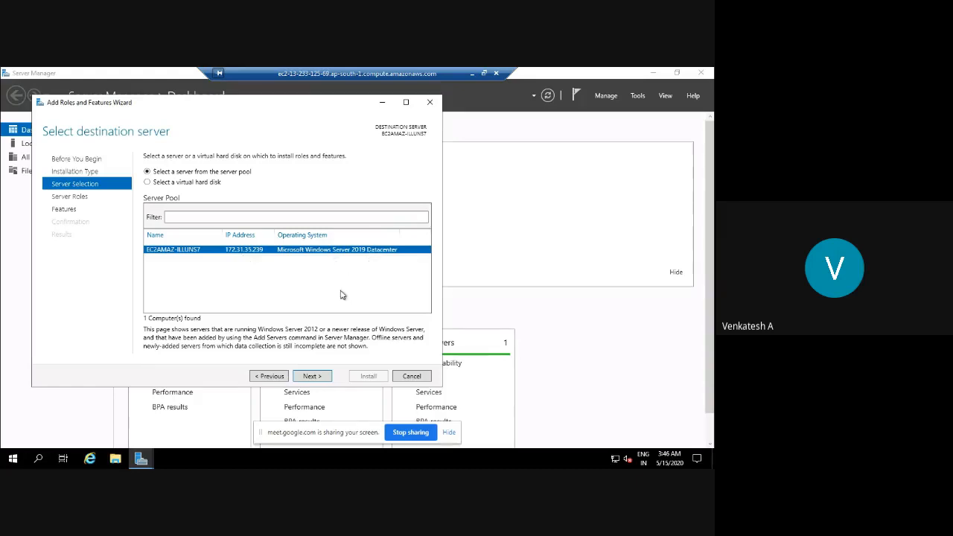
click(311, 376)
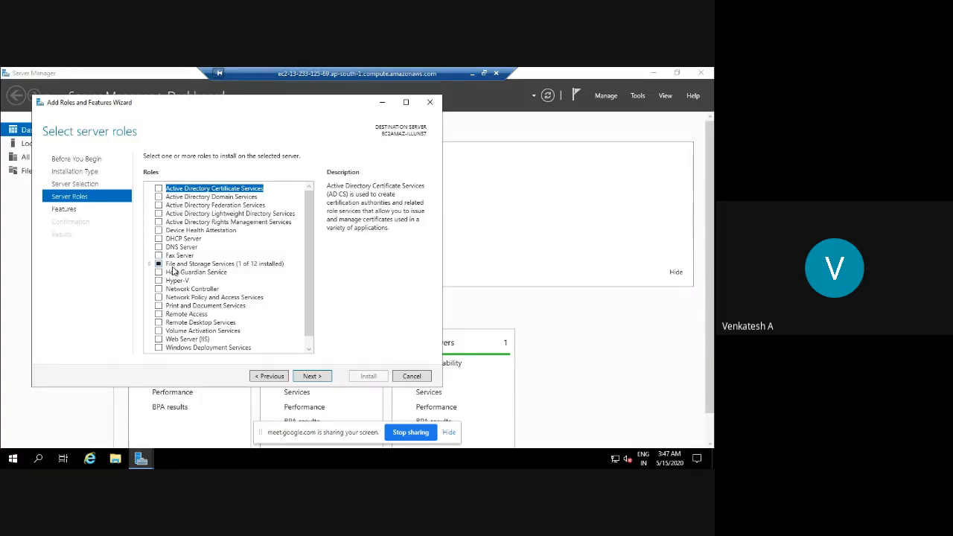
Select Web Server (IIS) with its management tools, keeping default features and role services.
click(158, 340)
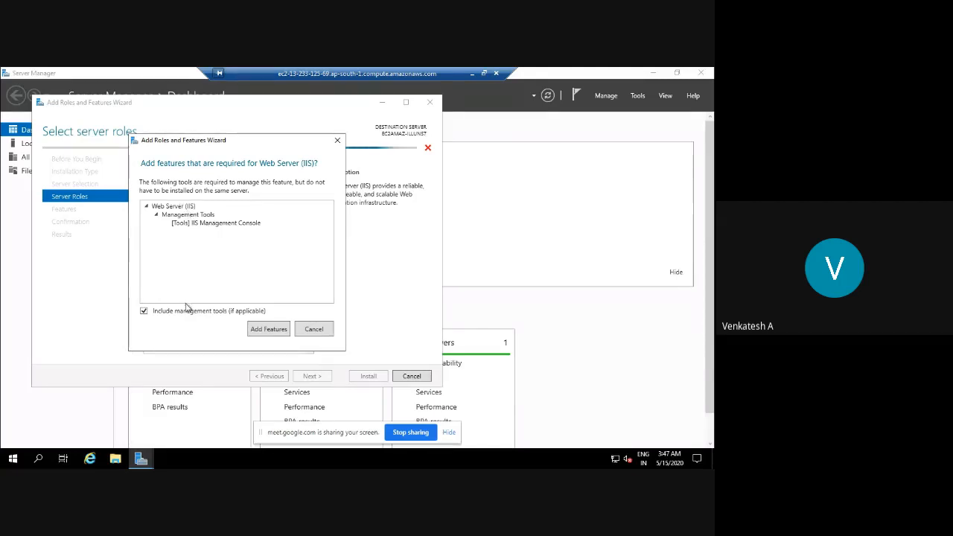
click(277, 331)
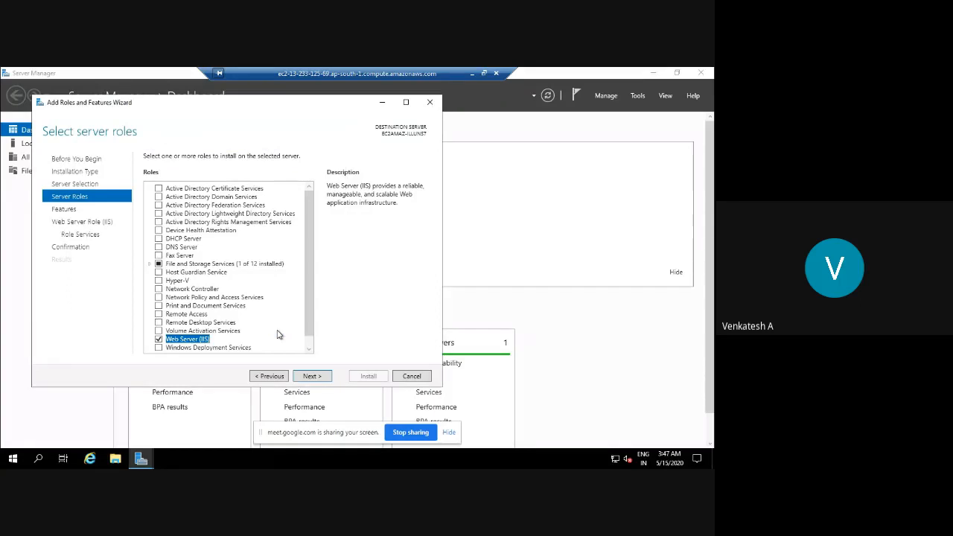
click(322, 379)
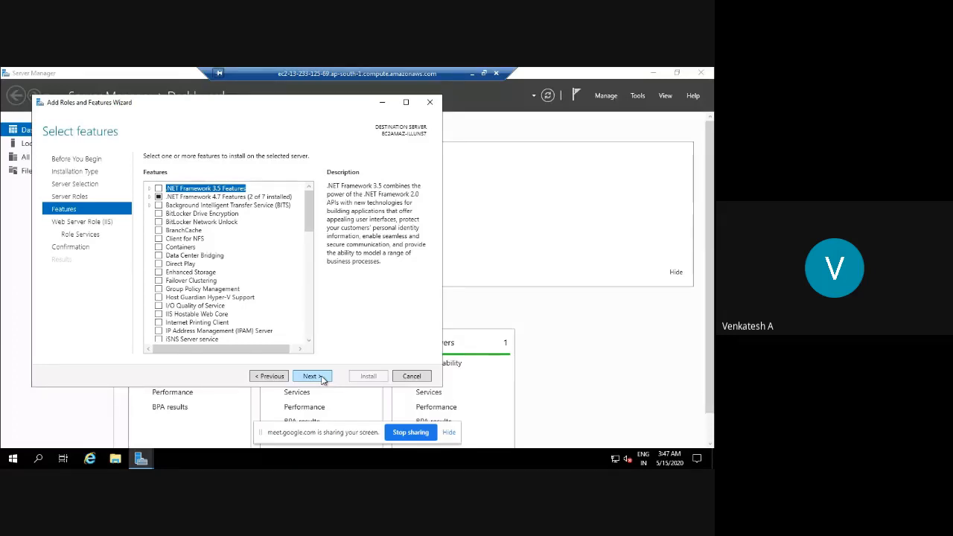
click(322, 379)
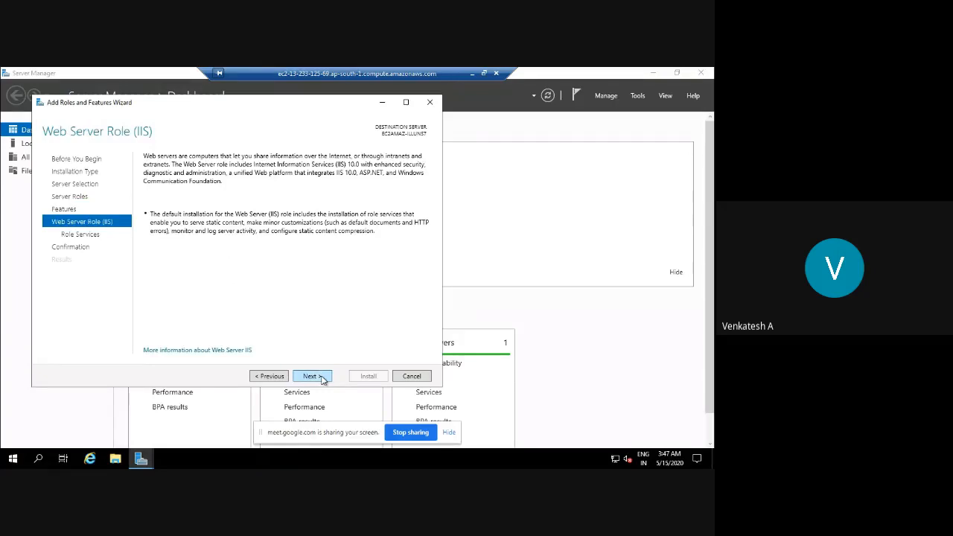
click(323, 379)
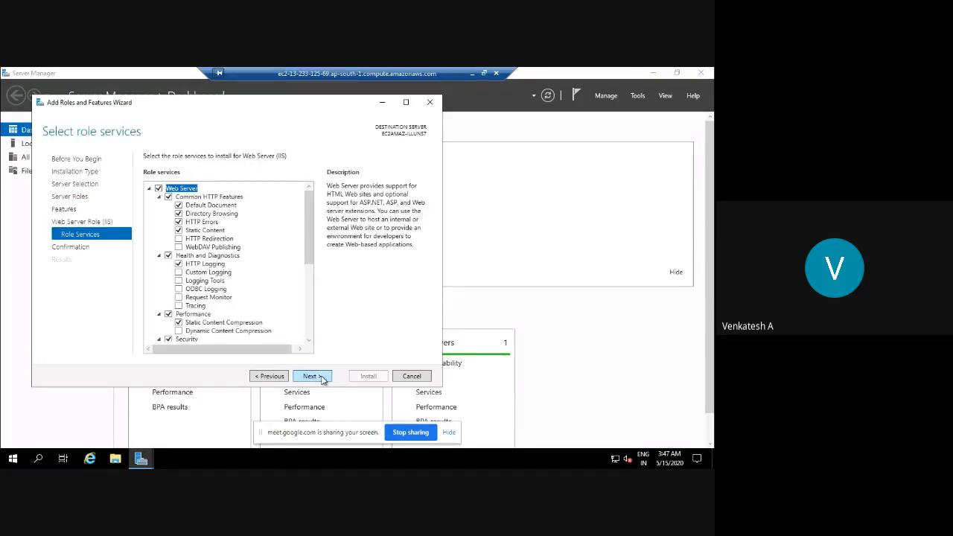
click(322, 379)
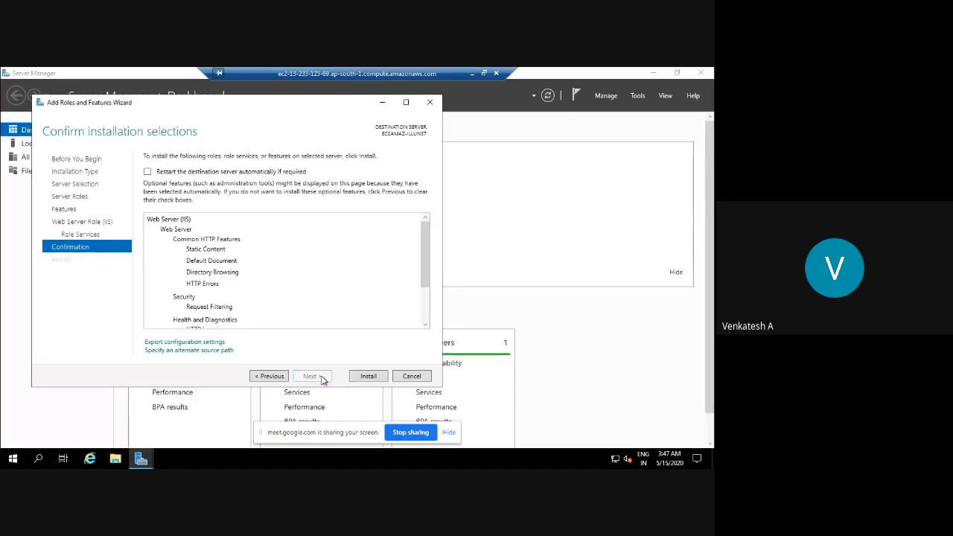
Install the Web Server (IIS) role and watch its installation progress.
click(368, 377)
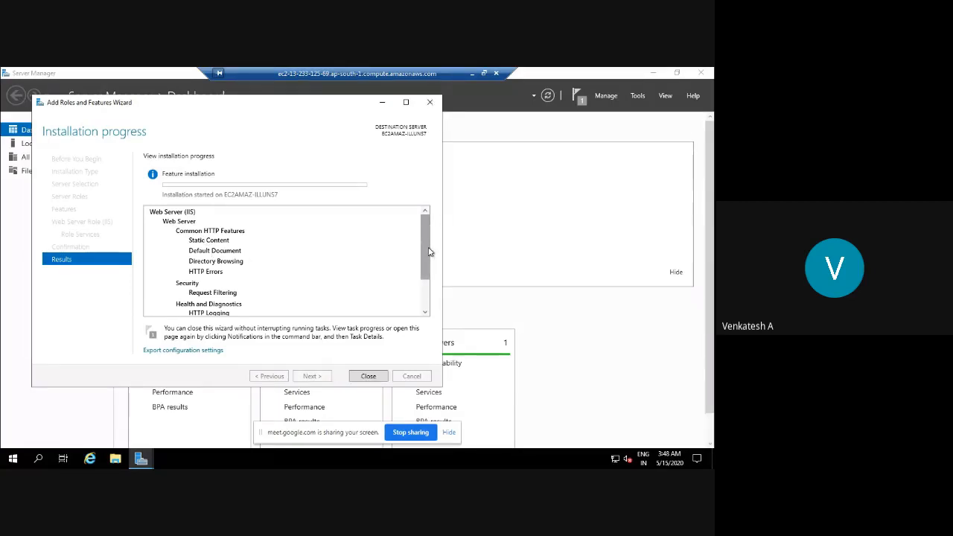
drag(429, 252, 429, 265)
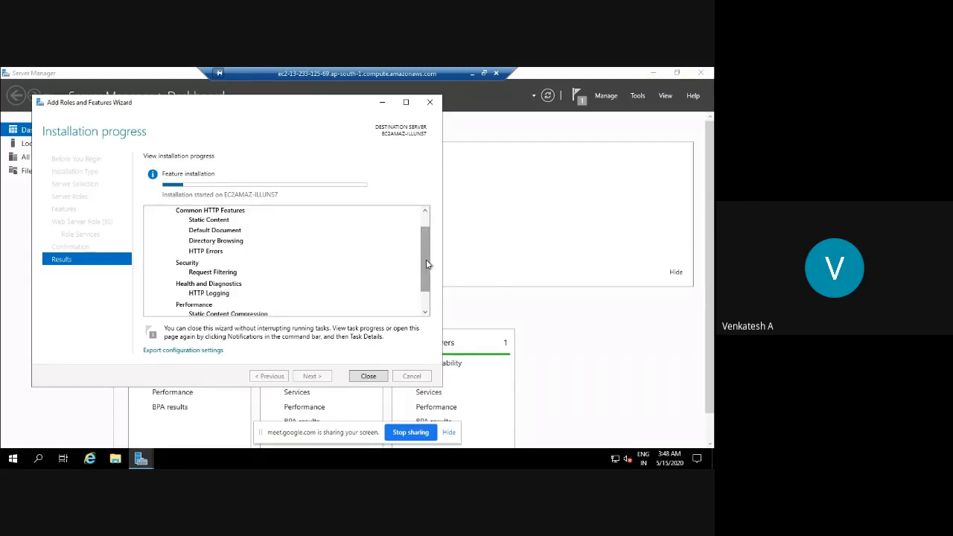
drag(427, 264, 428, 274)
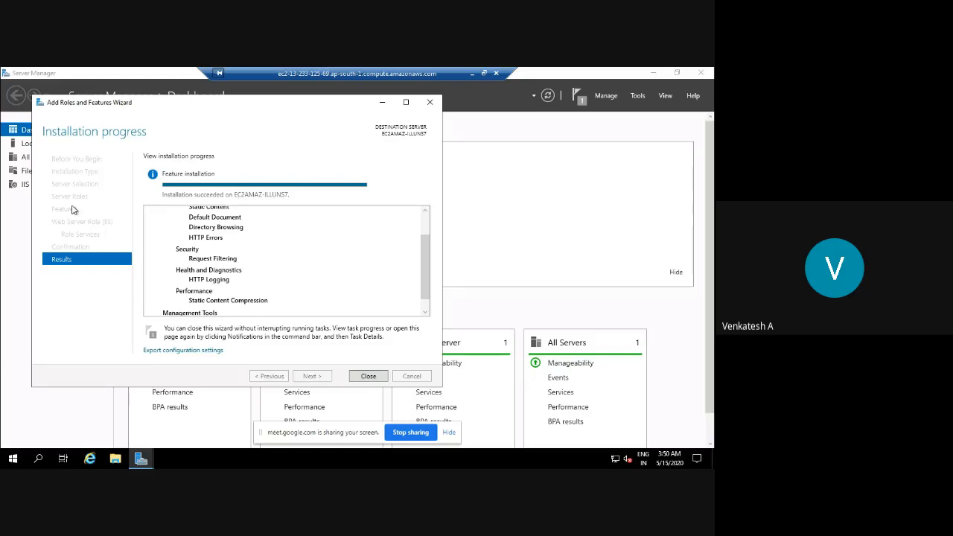
Close the finished wizard and open IIS Manager by searching 'internet'.
click(368, 378)
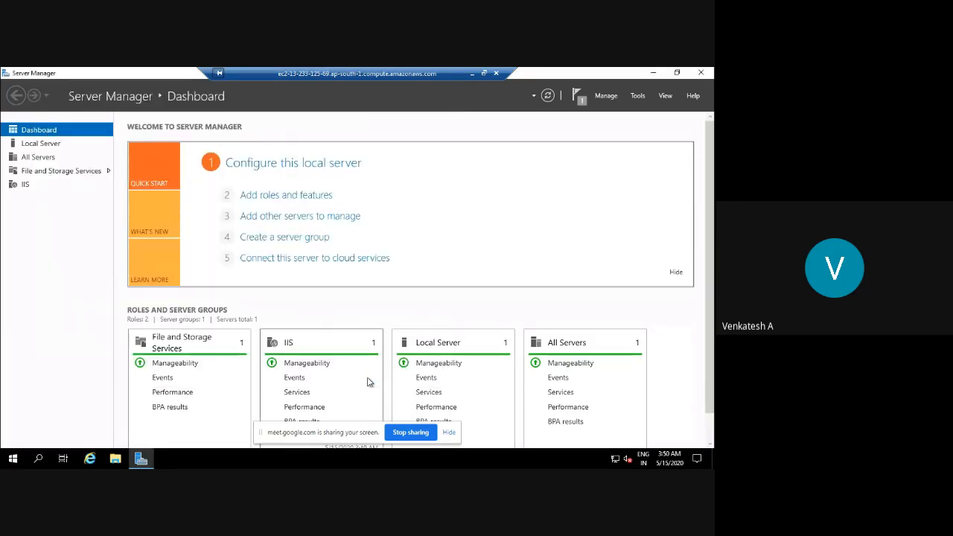
click(40, 459)
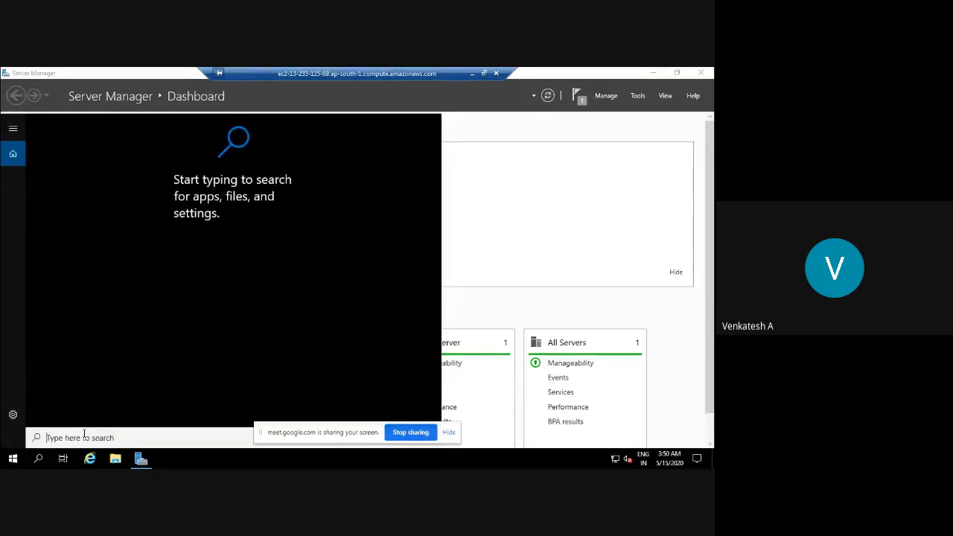
text(in)
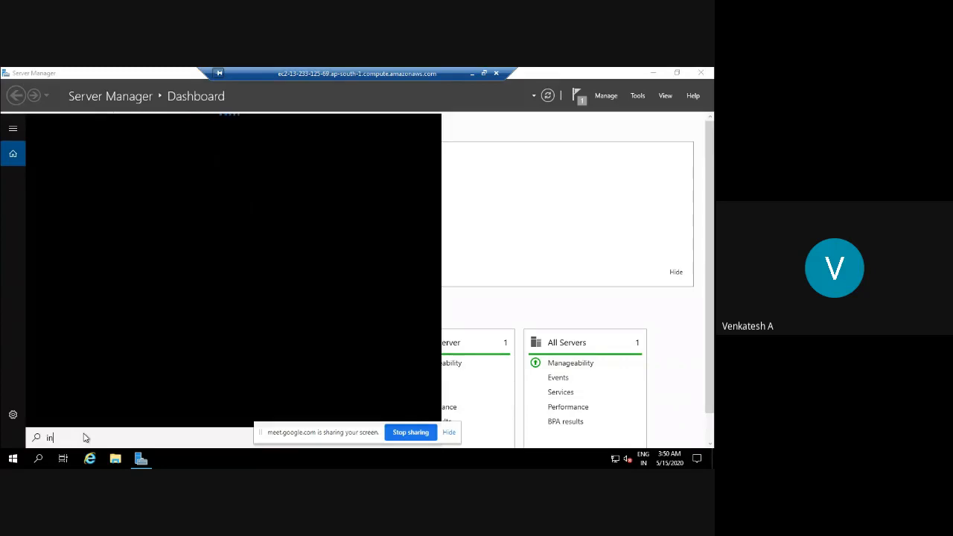
text(ternet)
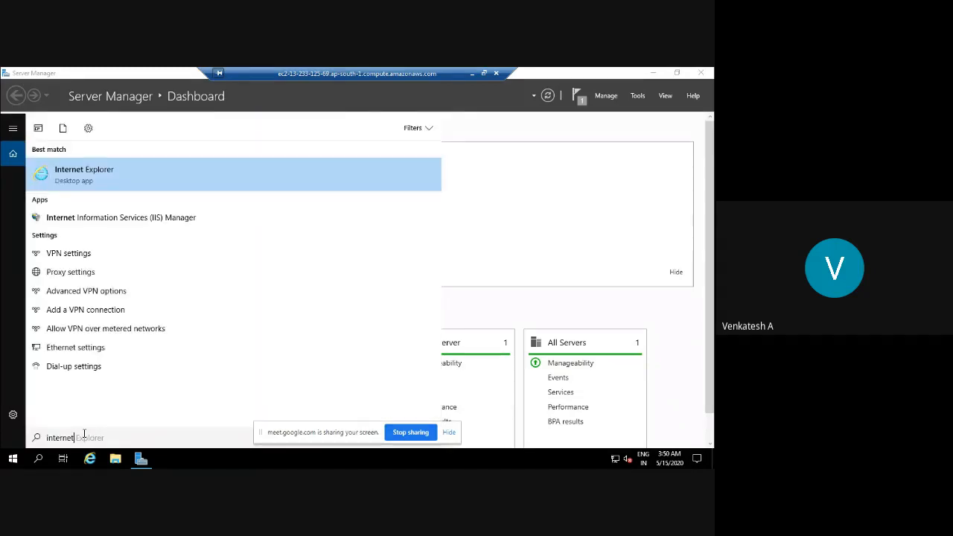
click(98, 219)
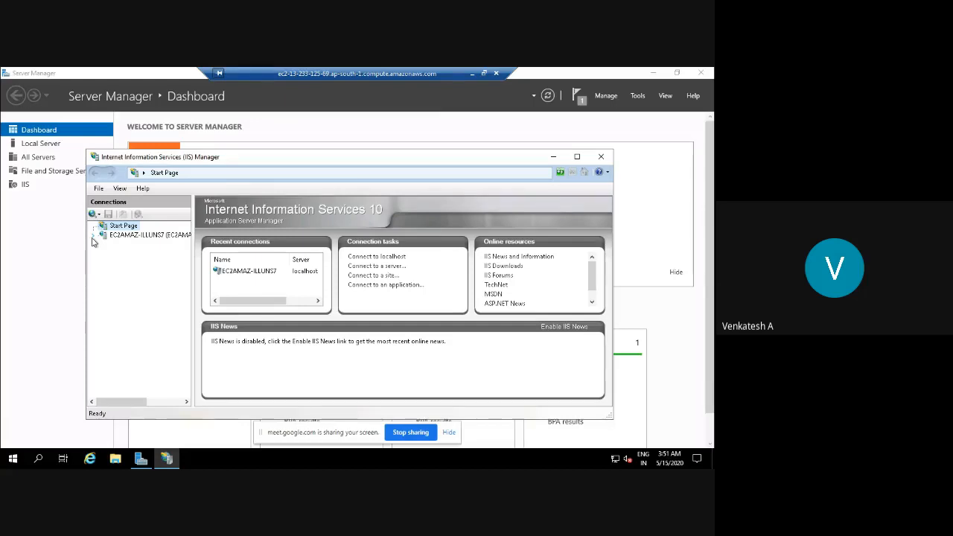
Expand EC2AMAZ-ILLUNS7's Sites, open the Default Web Site home page, and maximize IIS Manager.
click(157, 239)
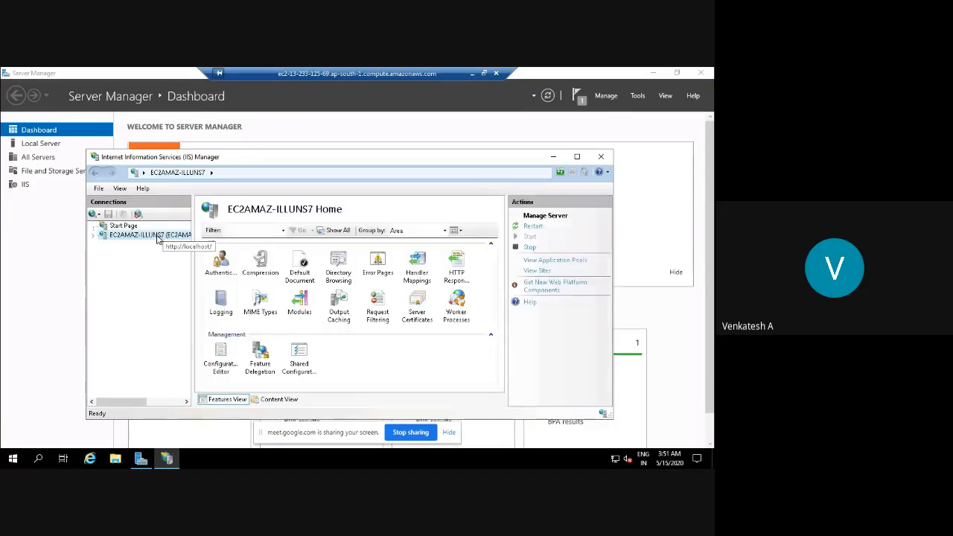
click(93, 236)
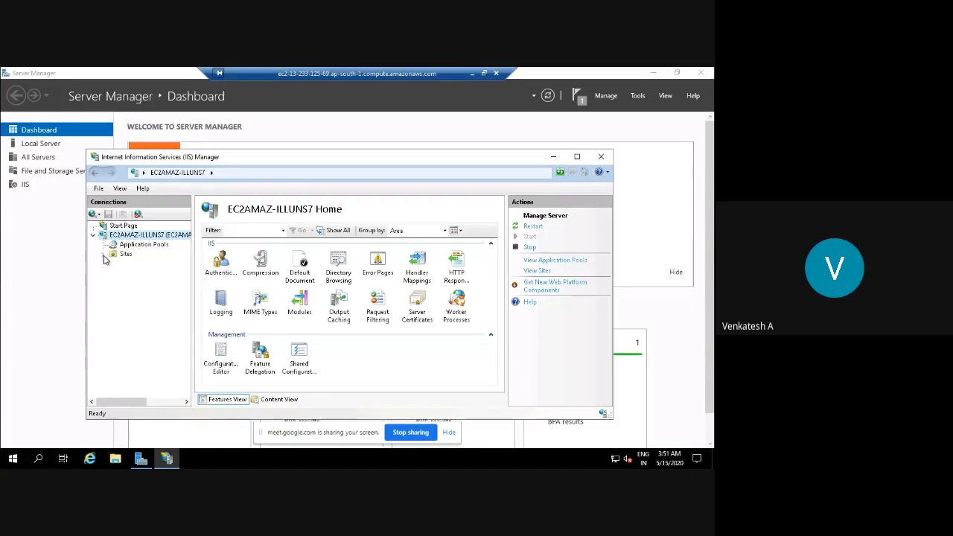
click(104, 254)
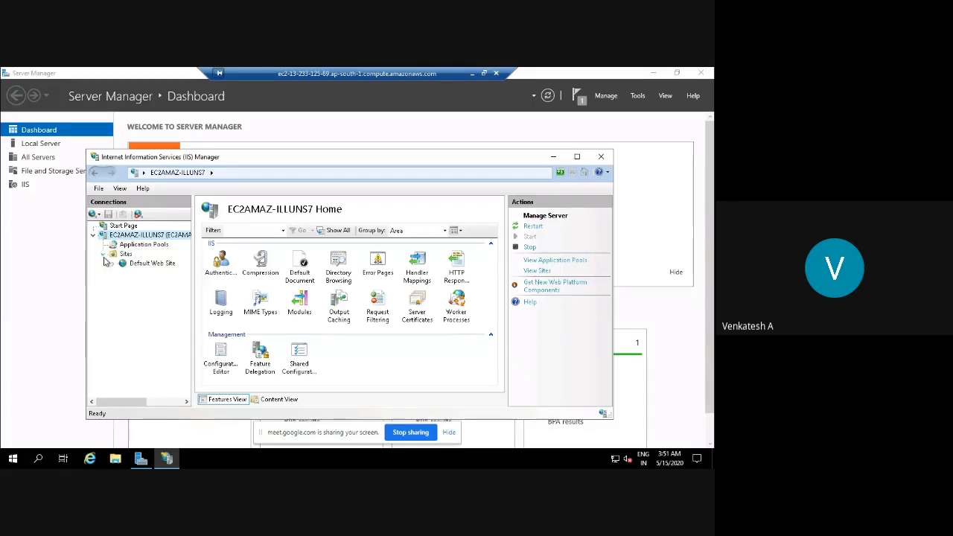
click(145, 265)
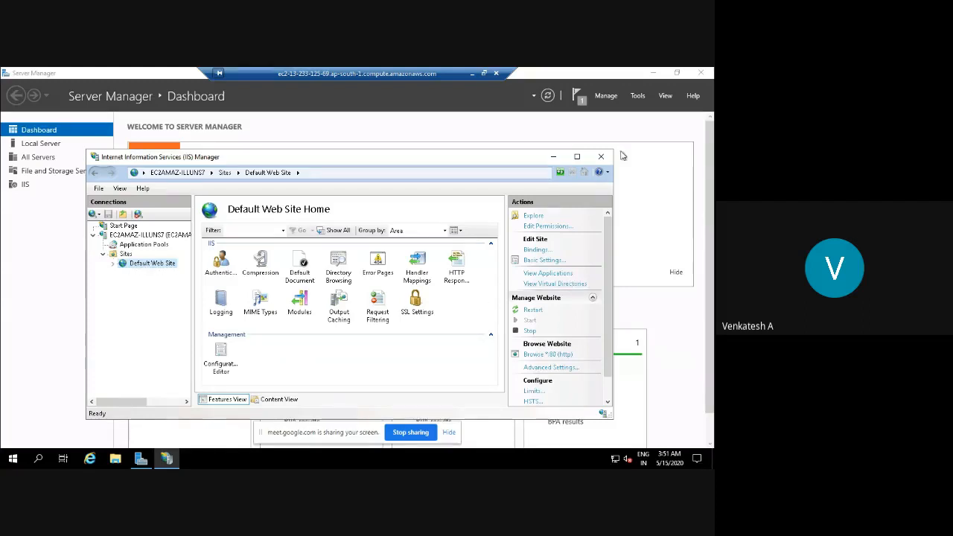
click(577, 157)
click(613, 211)
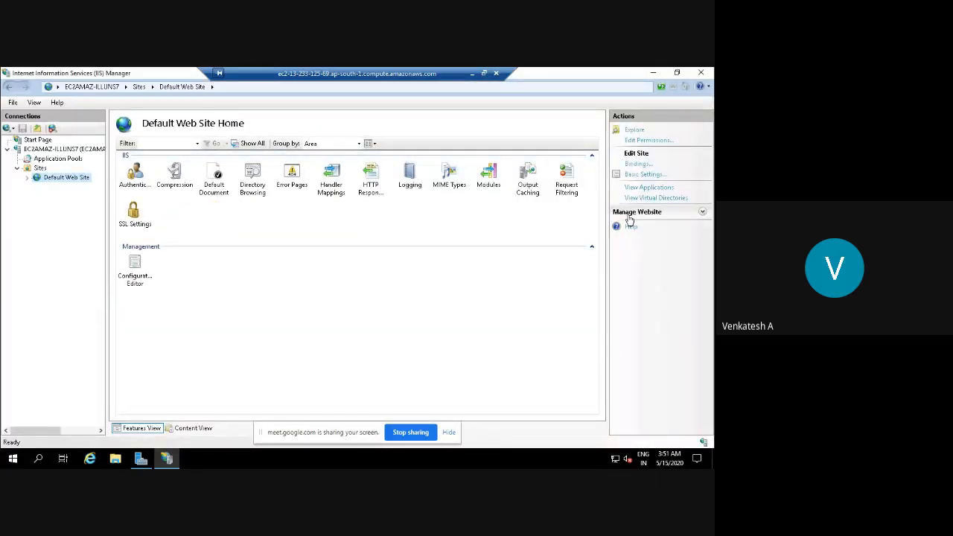
click(702, 213)
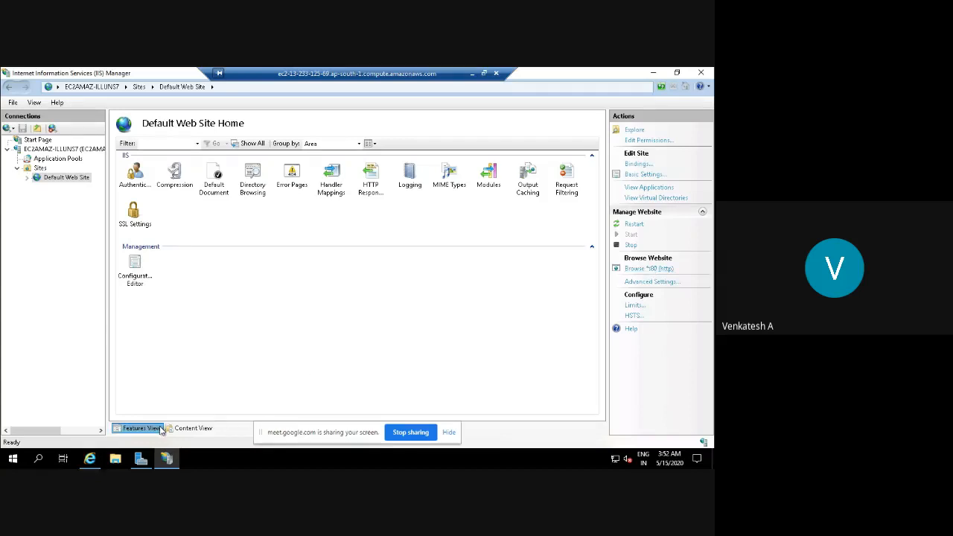
Dismiss IE's prompts, confirm the IIS welcome page at localhost, then close all tabs.
click(99, 461)
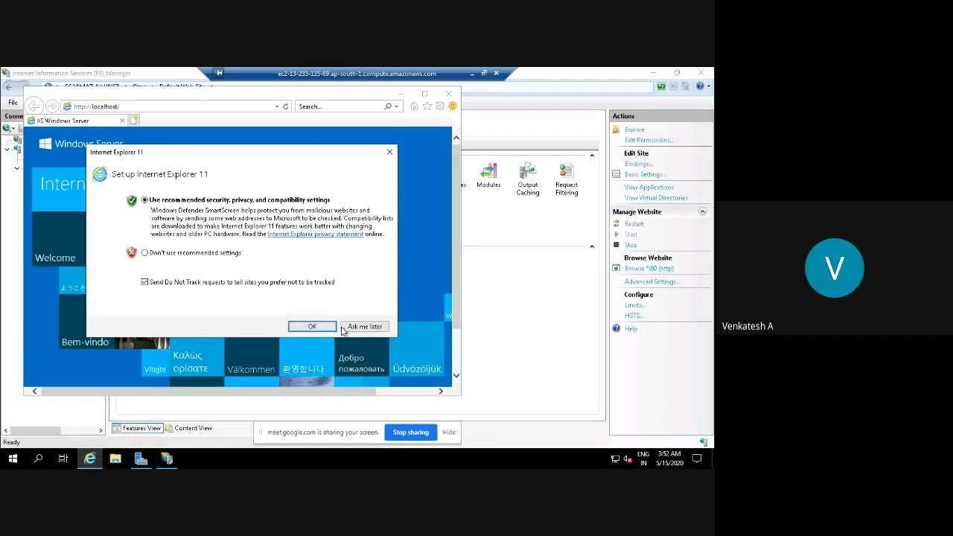
click(350, 328)
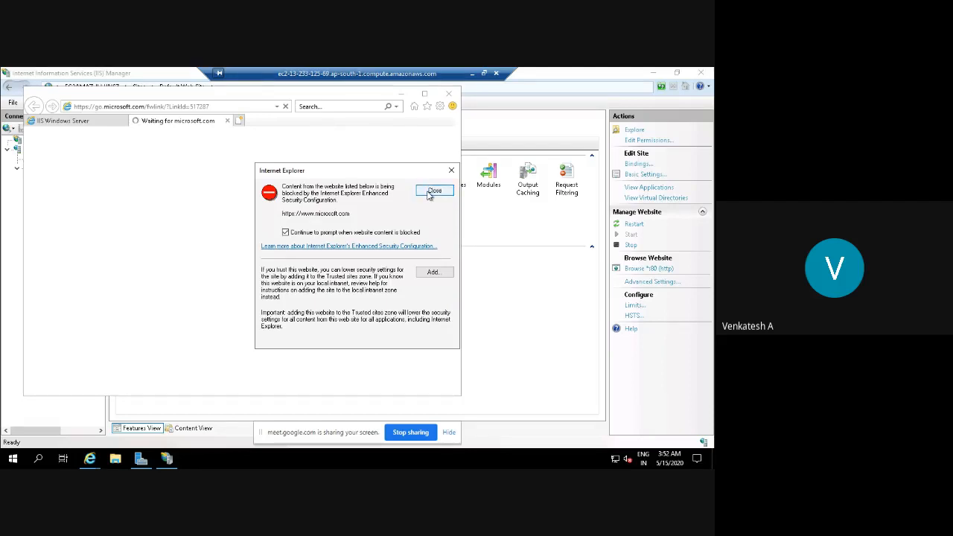
click(432, 192)
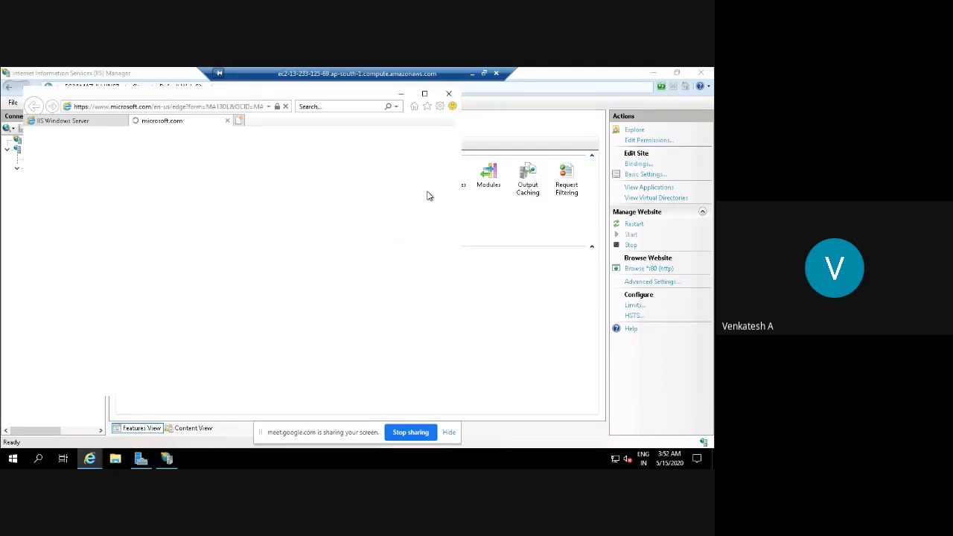
click(105, 121)
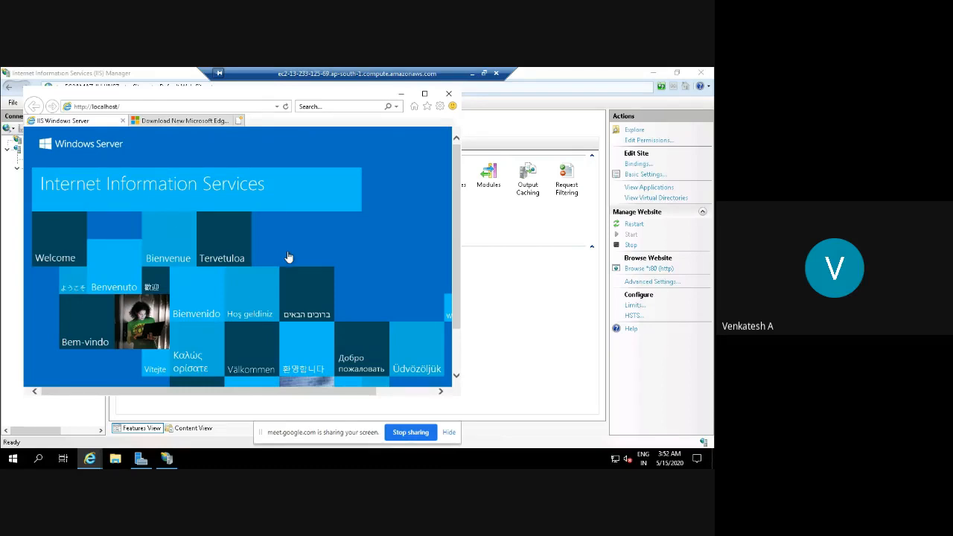
click(198, 126)
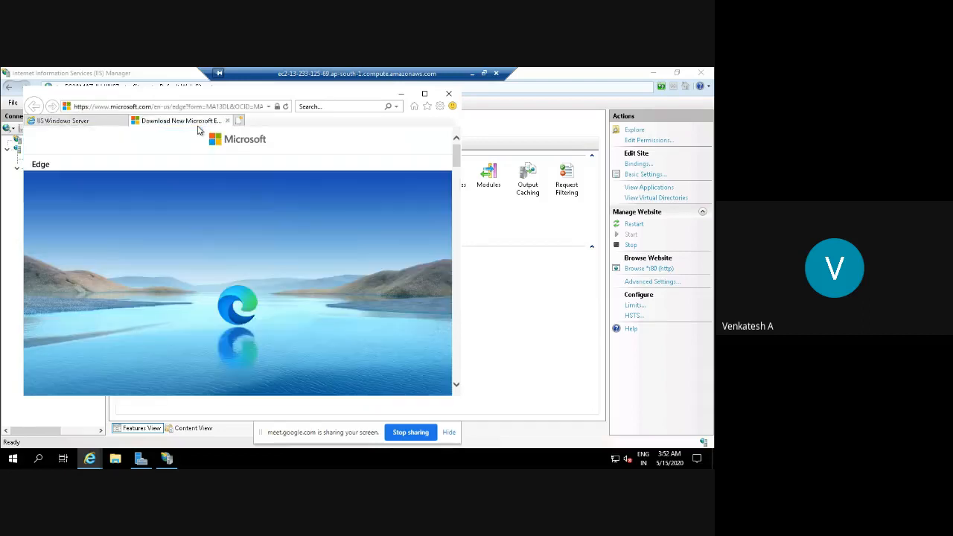
click(79, 124)
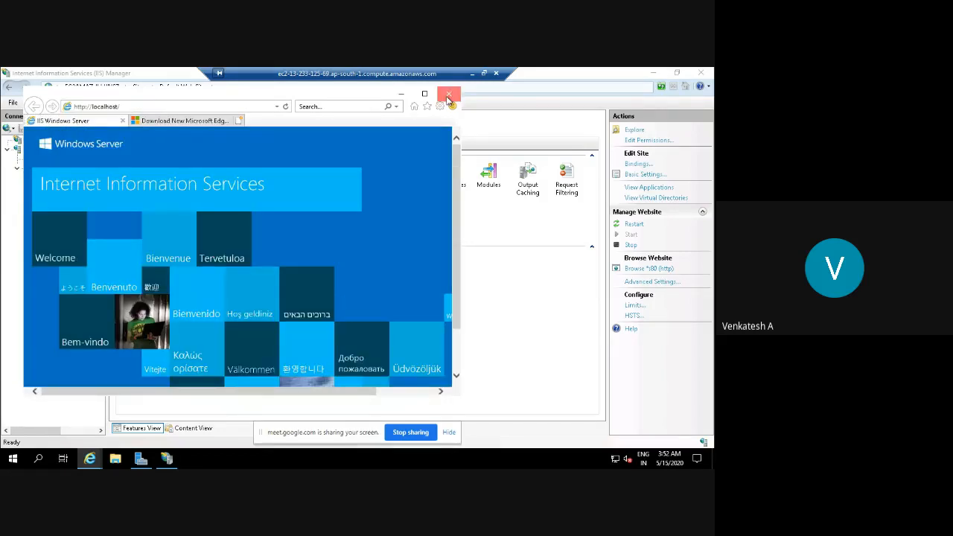
click(448, 97)
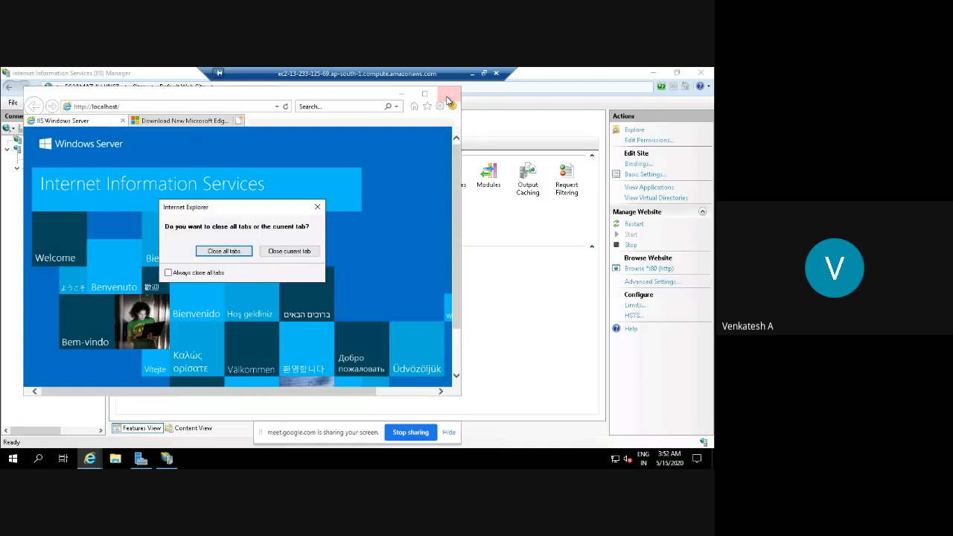
click(222, 252)
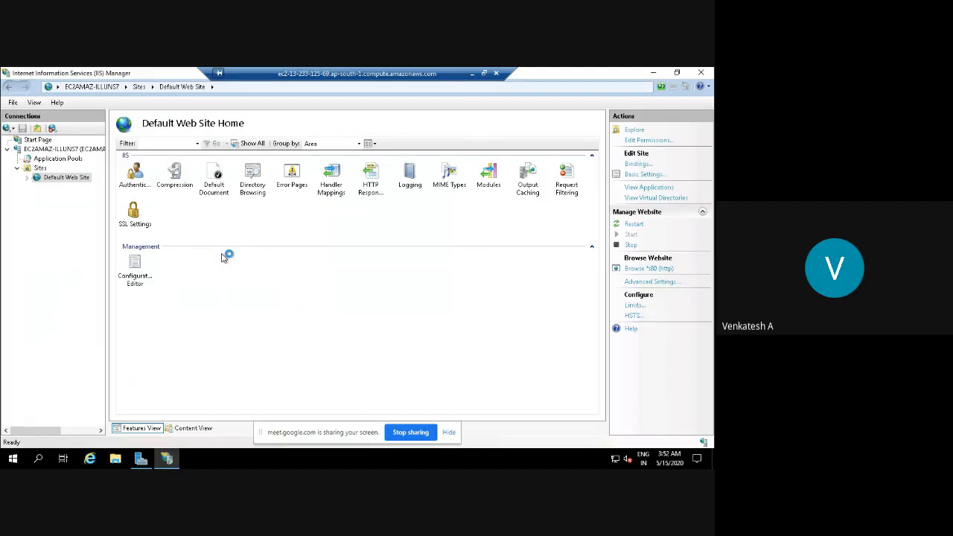
Copy the Default Web Site's physical path %SystemDrive%\inetpub\wwwroot from Advanced Settings.
click(647, 287)
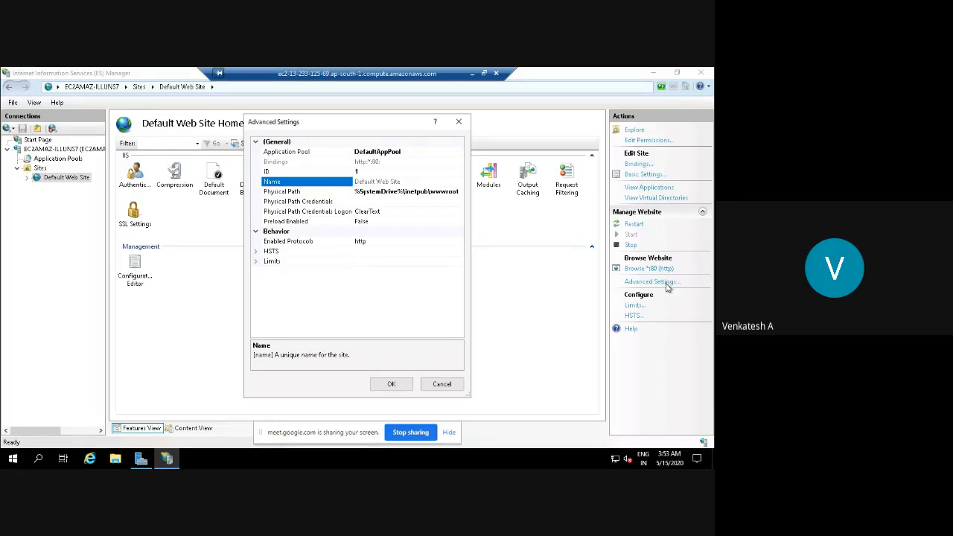
click(408, 192)
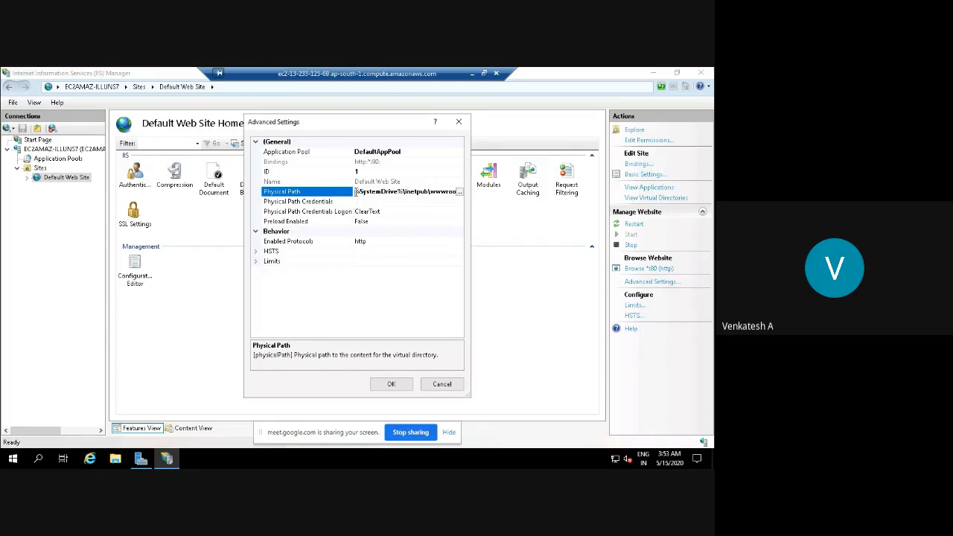
drag(356, 192, 456, 192)
key(ctrl+c)
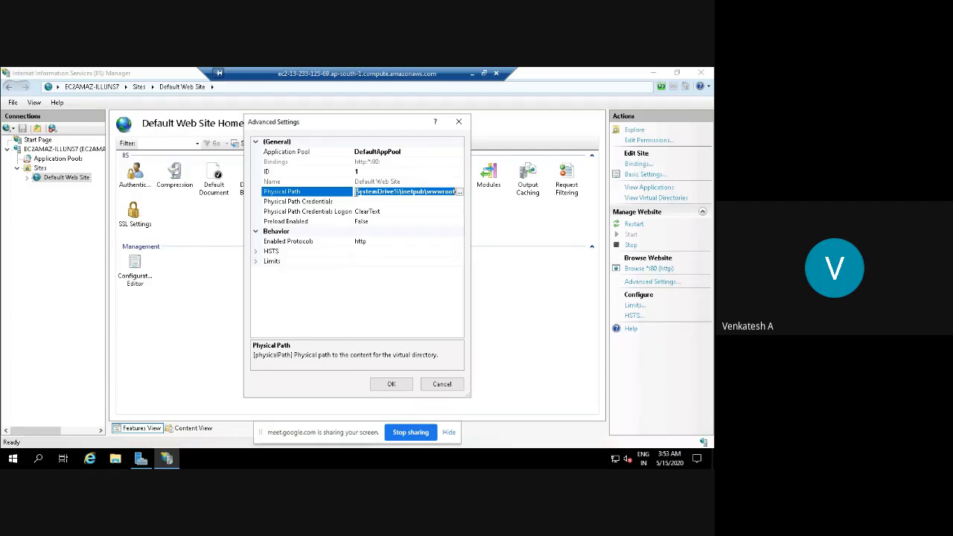
click(406, 383)
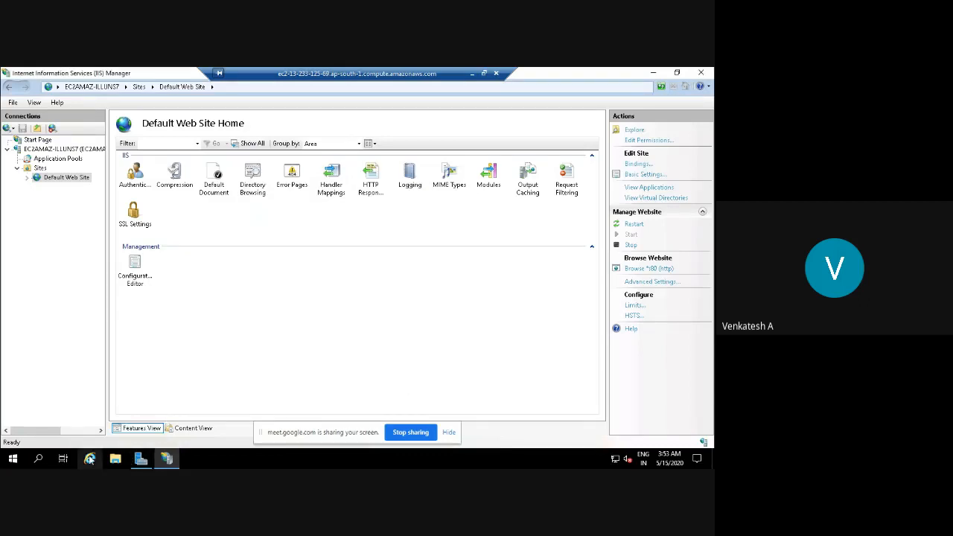
Open the %SystemDrive%\inetpub\wwwroot folder from the Run dialog using the pasted path.
click(40, 459)
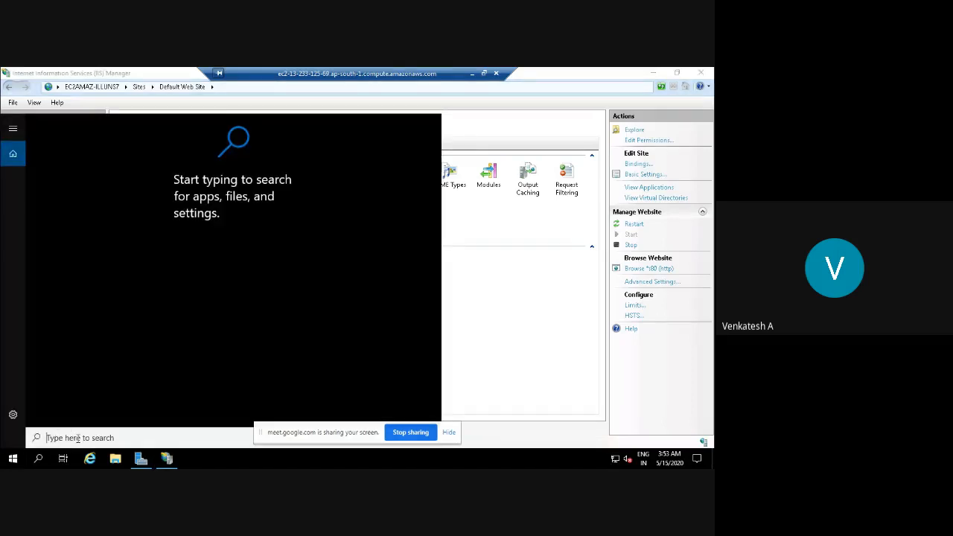
text(run)
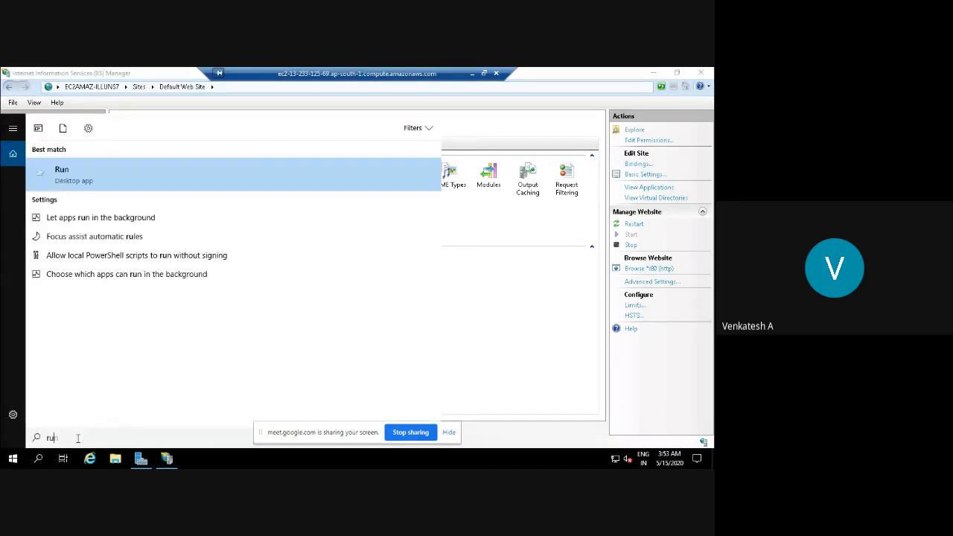
click(120, 183)
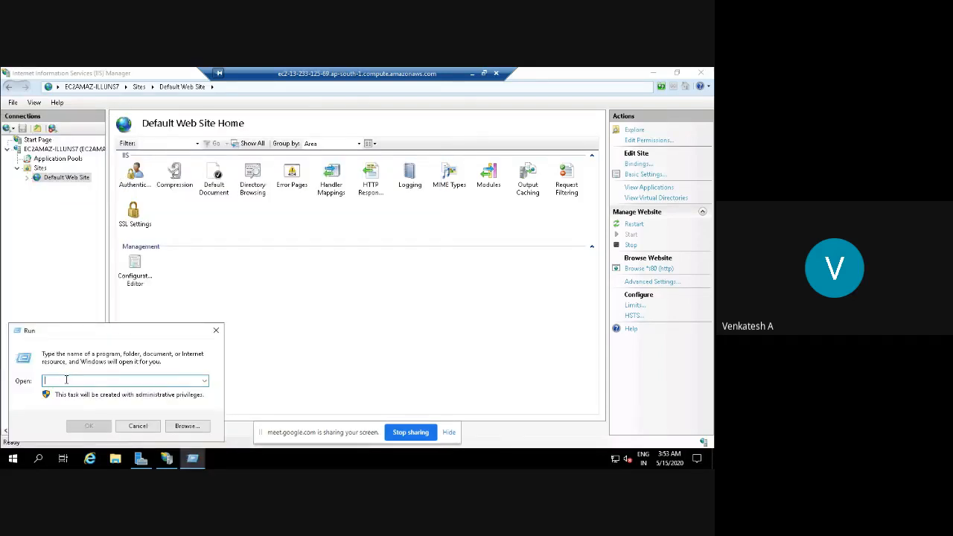
key(ctrl+v)
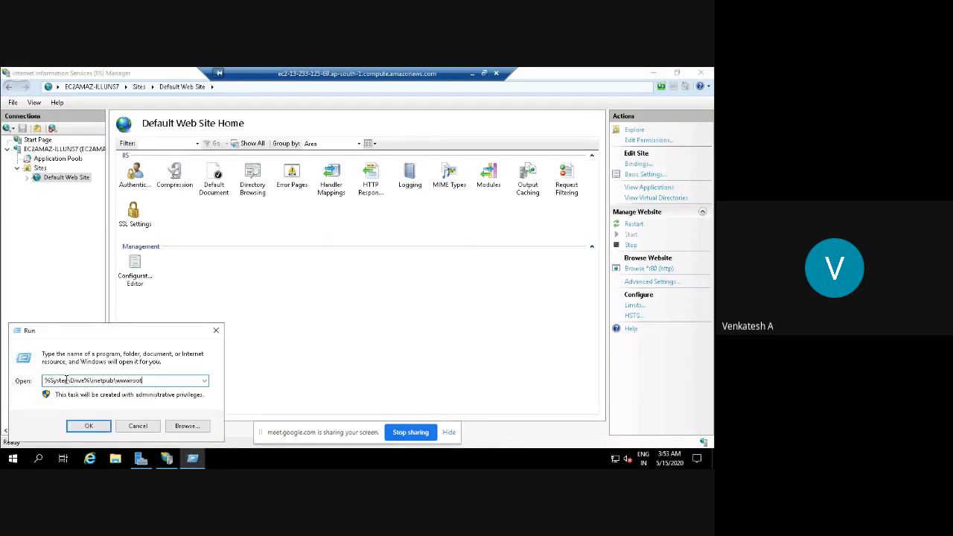
click(89, 428)
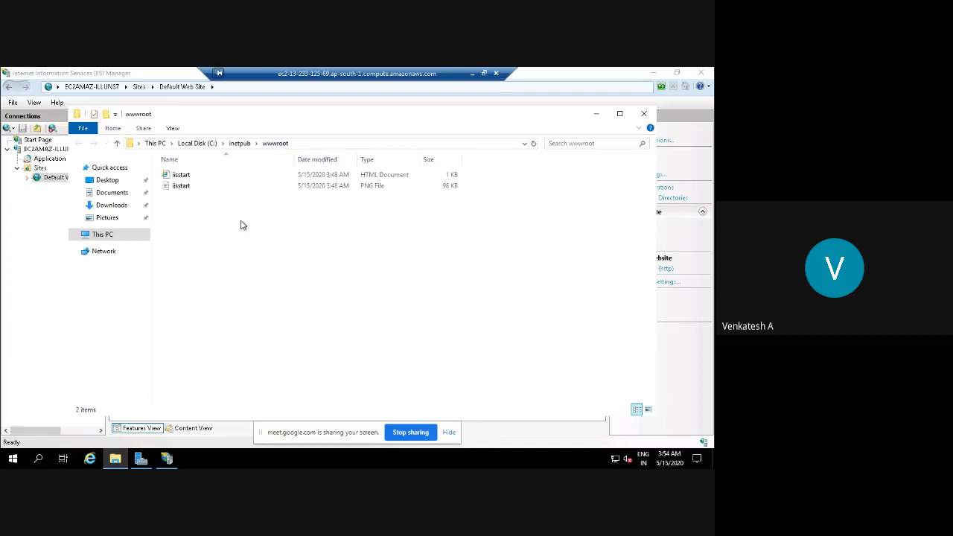
Open iisstart.htm with Notepad to show its HTML source.
click(179, 176)
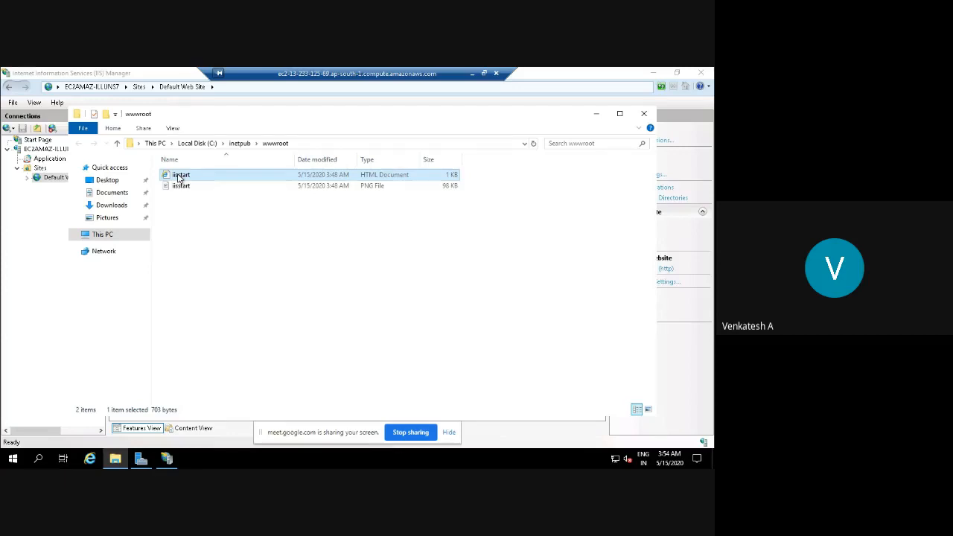
right_click(179, 177)
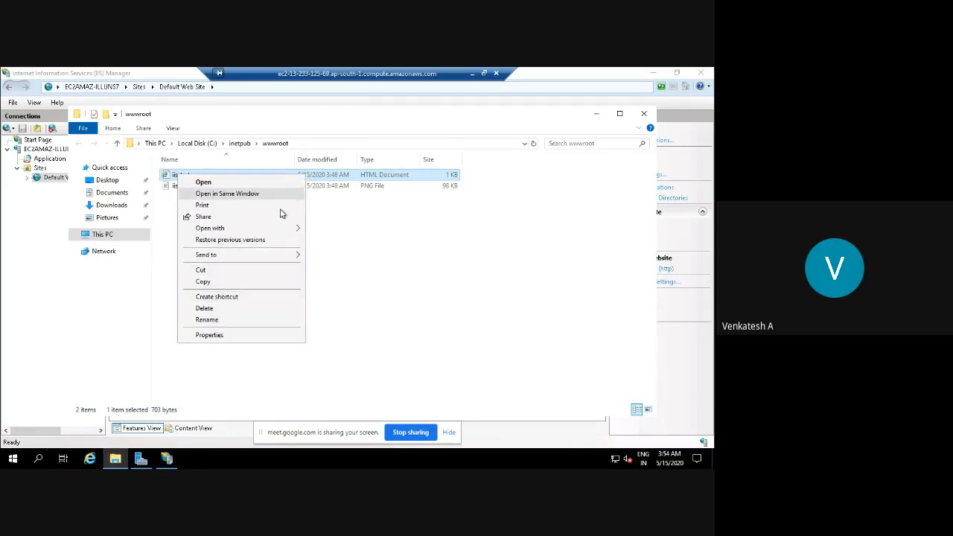
mouse_move(287, 228)
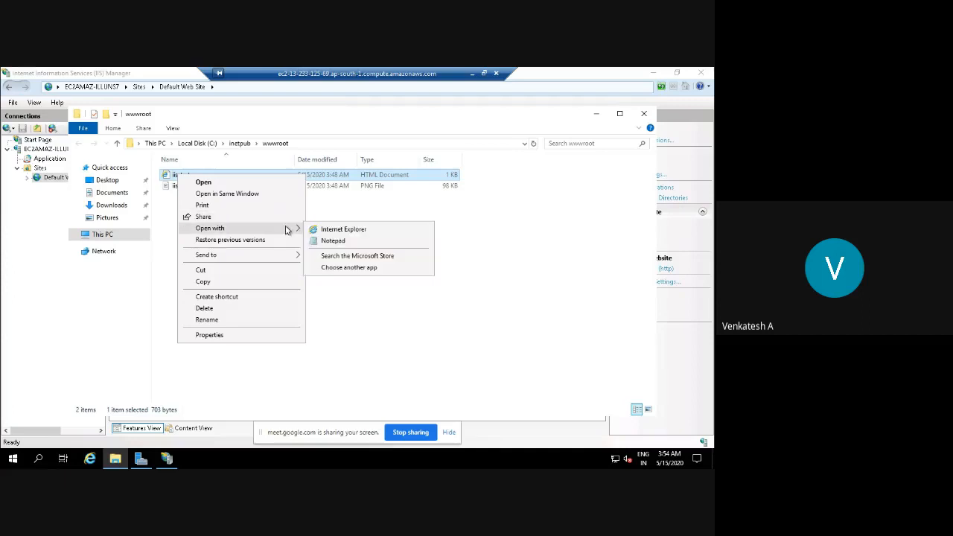
click(342, 242)
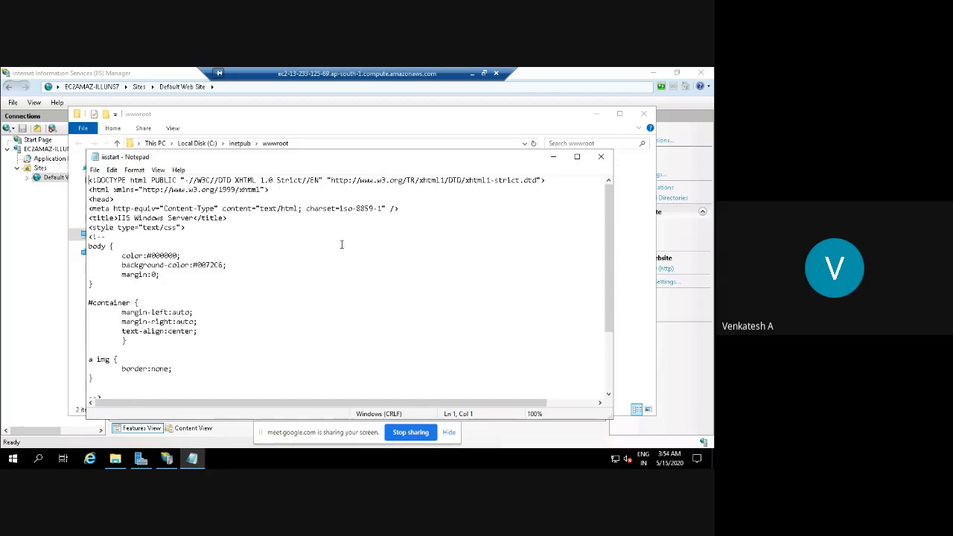
Replace iisstart.htm's entire HTML with the single word 'Hello', fixing the 'Helllo' typo, then close and save.
key(ctrl+a)
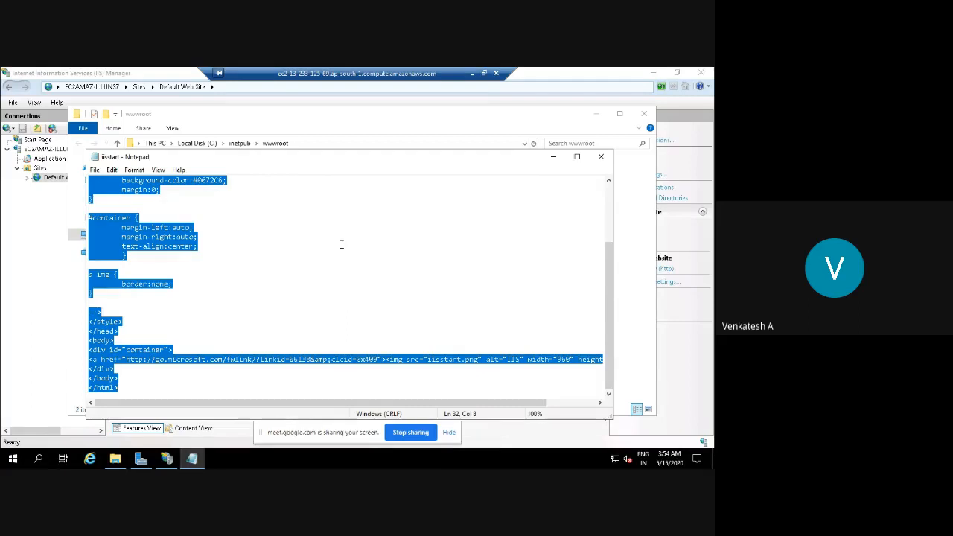
key(Delete)
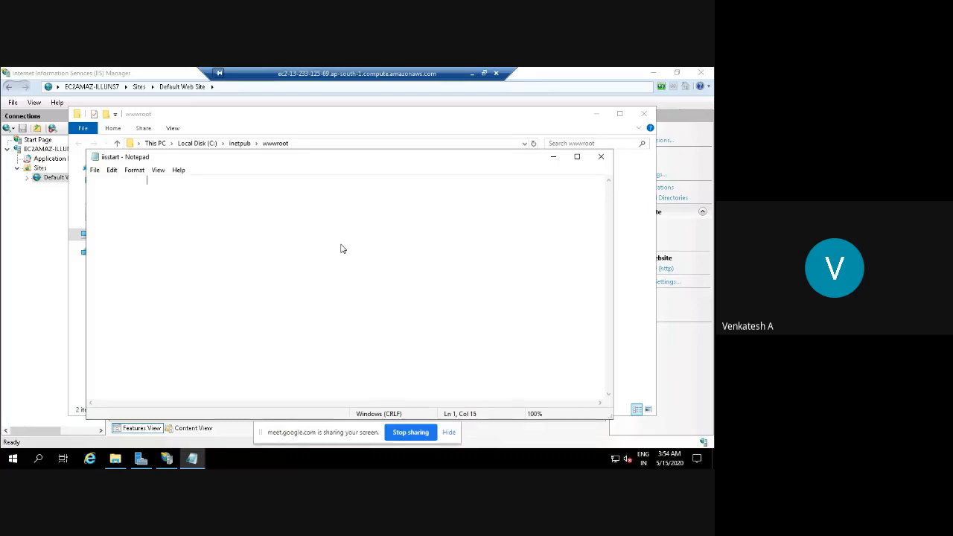
text(Helllo)
click(168, 182)
key(BackSpace)
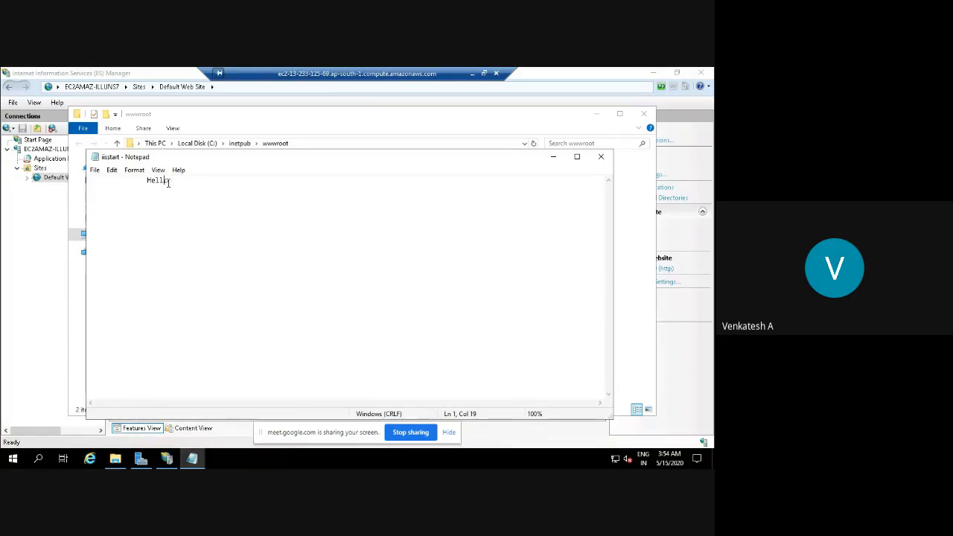
click(233, 252)
click(600, 159)
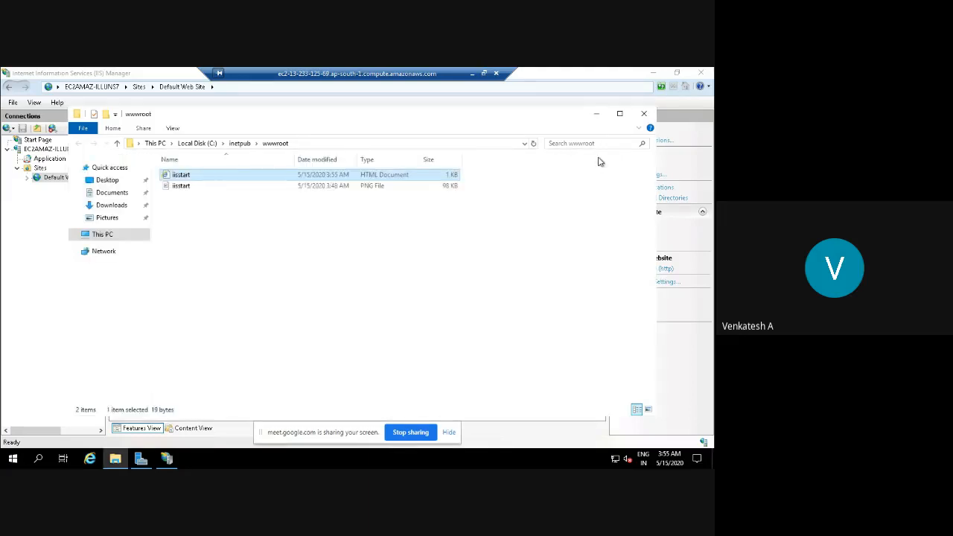
From IIS Manager, browse the Default Web Site on *:80 (http) to load localhost showing 'Hello'.
click(164, 460)
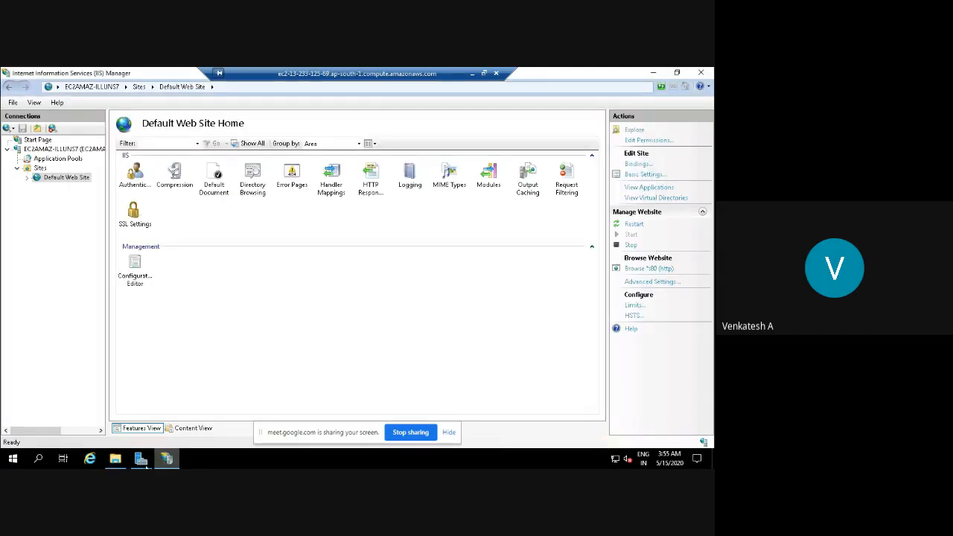
click(147, 463)
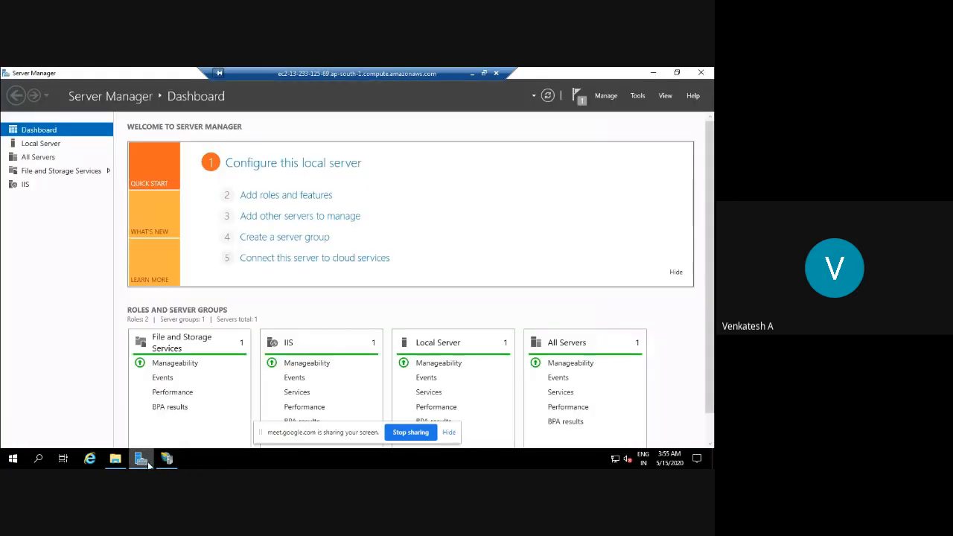
click(166, 459)
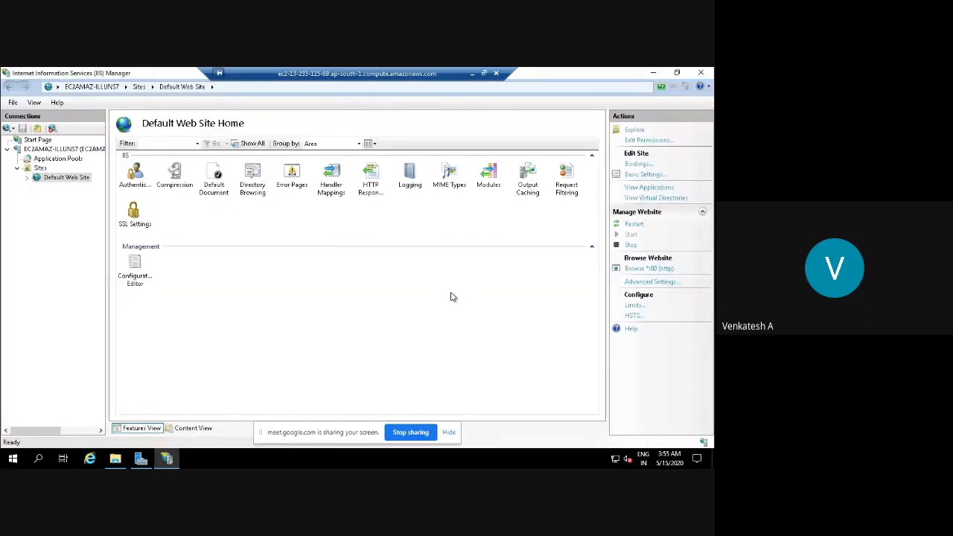
click(649, 270)
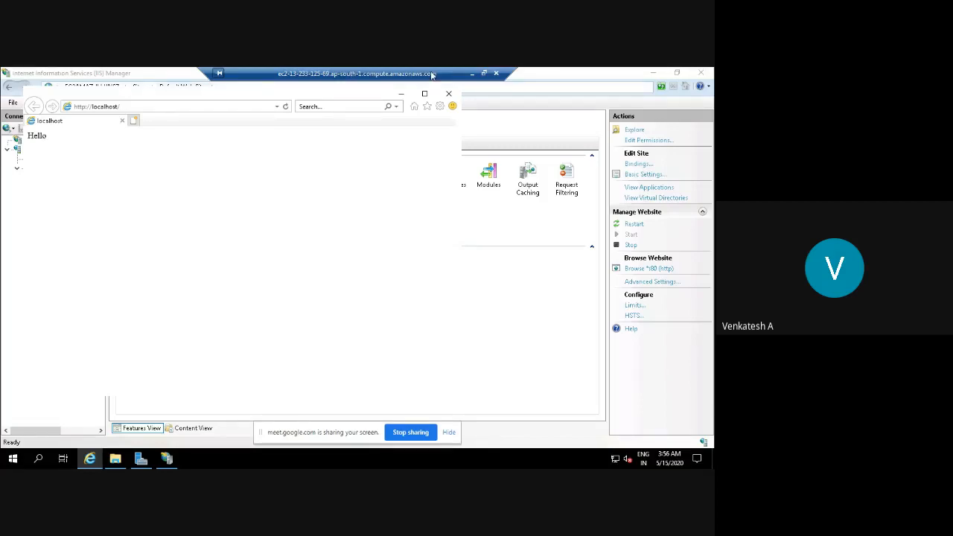
Close the Internet Explorer window displaying the localhost 'Hello' page.
click(449, 95)
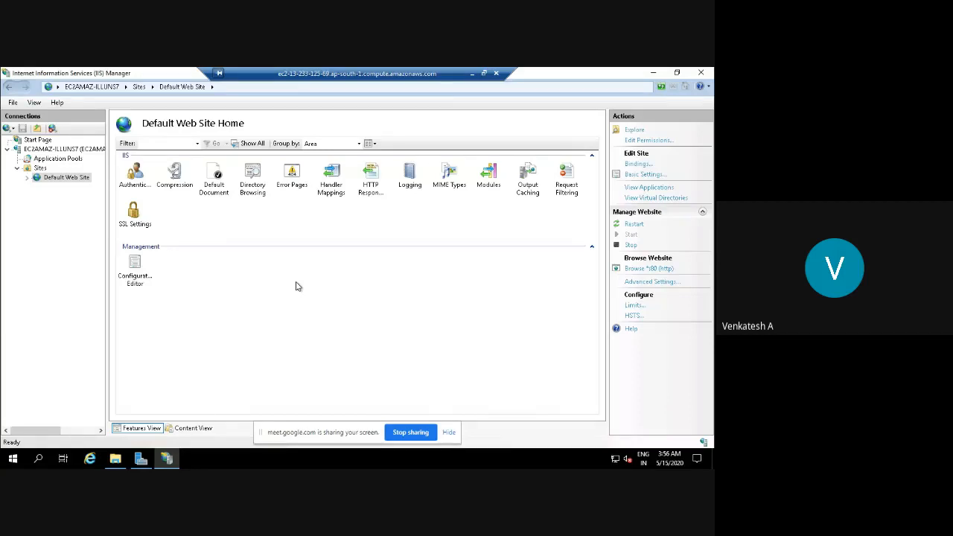
Close IIS Manager, Server Manager and the wwwroot window, then minimize the RDP session.
click(698, 77)
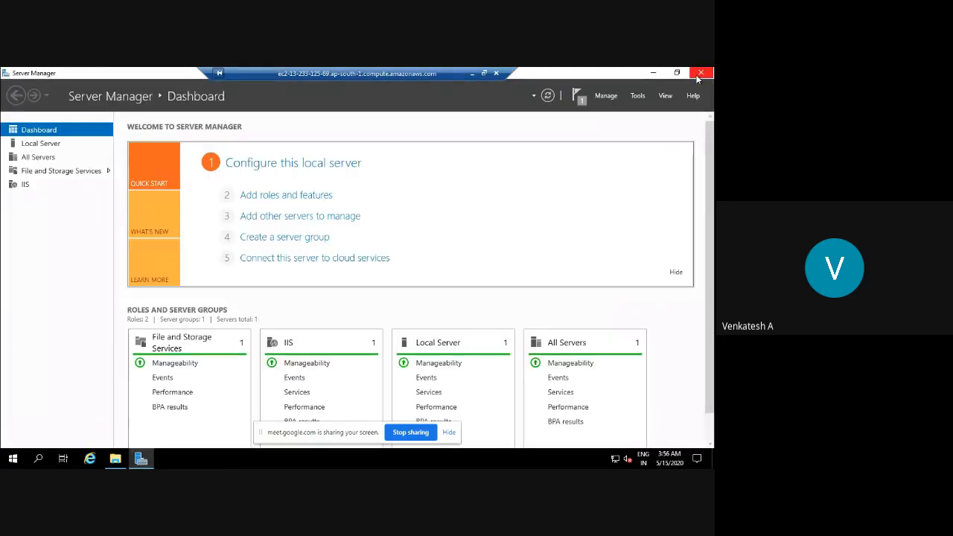
click(697, 76)
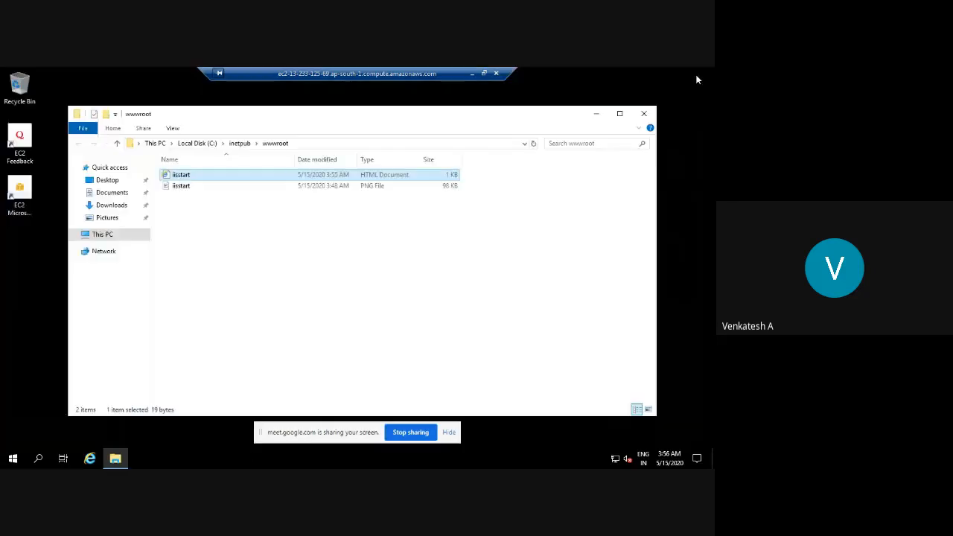
click(644, 114)
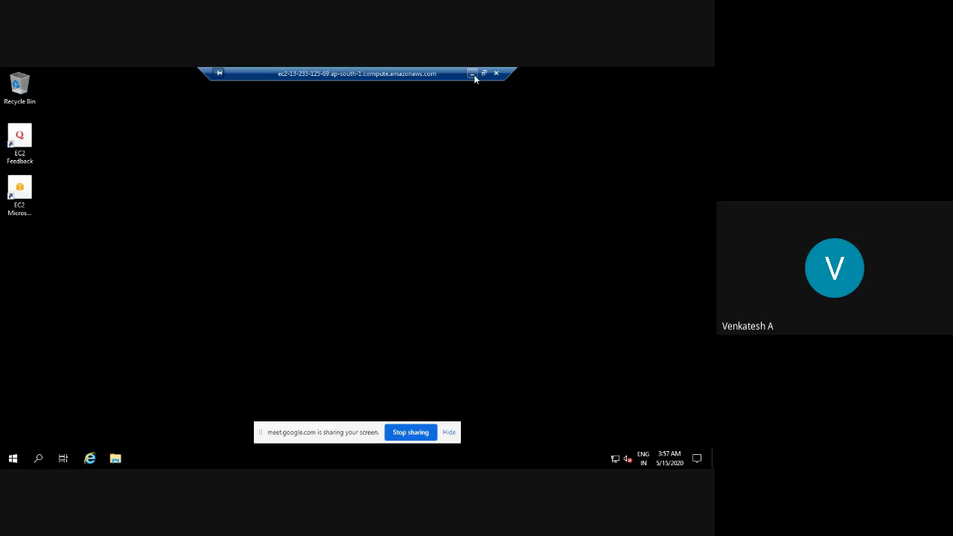
click(473, 74)
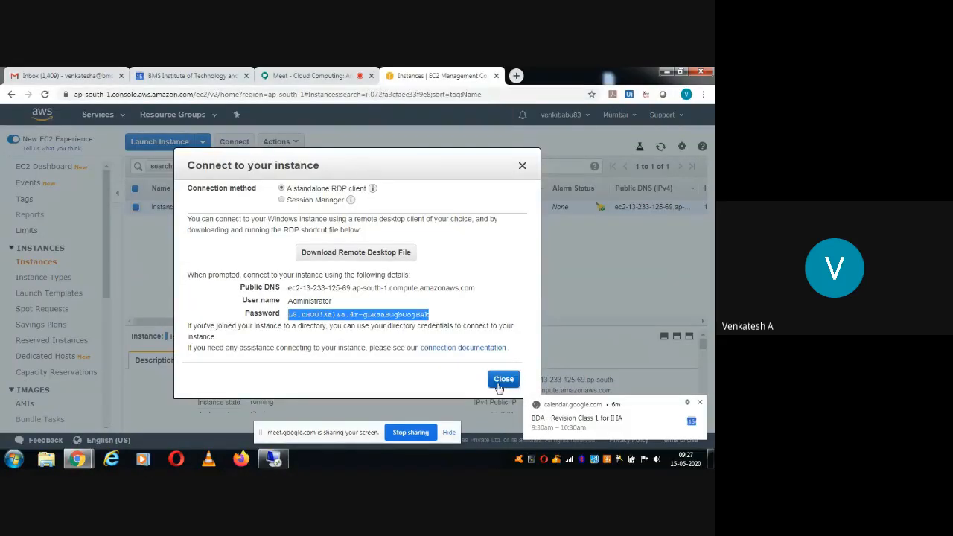
Dismiss the Connect dialog and notification, then review Instance 1's Description, including public IPv4 13.233.125.69.
click(501, 382)
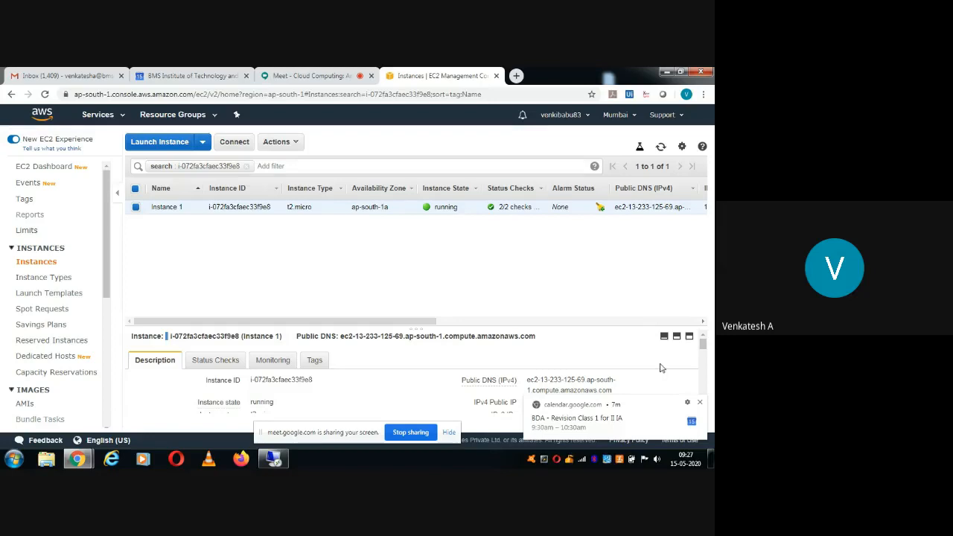
click(699, 403)
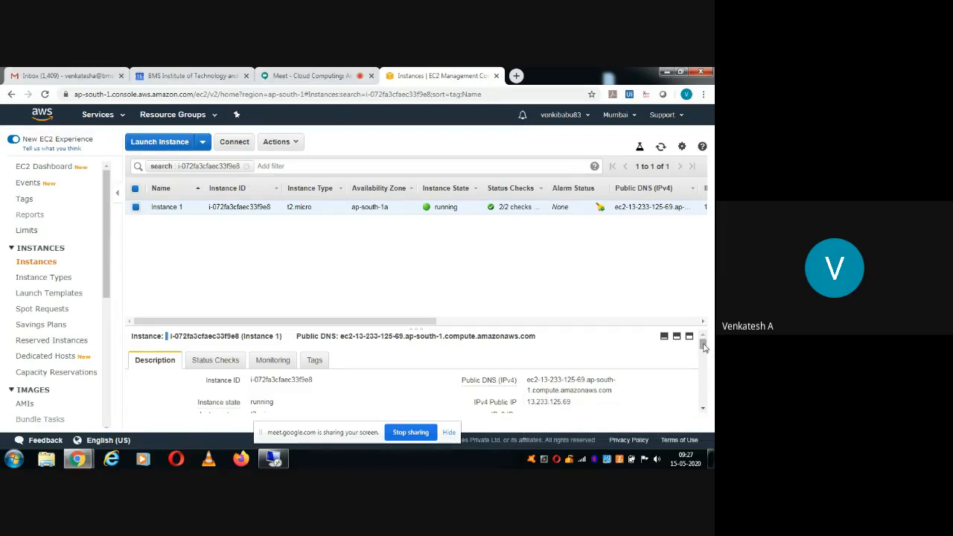
mouse_move(703, 347)
mouse_down()
mouse_move(704, 370)
mouse_move(704, 343)
mouse_up()
drag(702, 344, 706, 361)
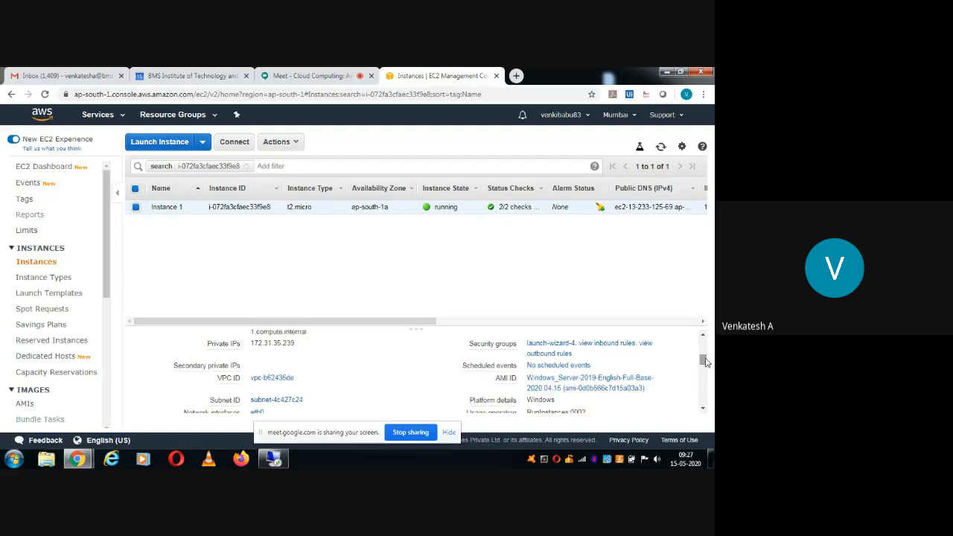
drag(706, 361, 706, 372)
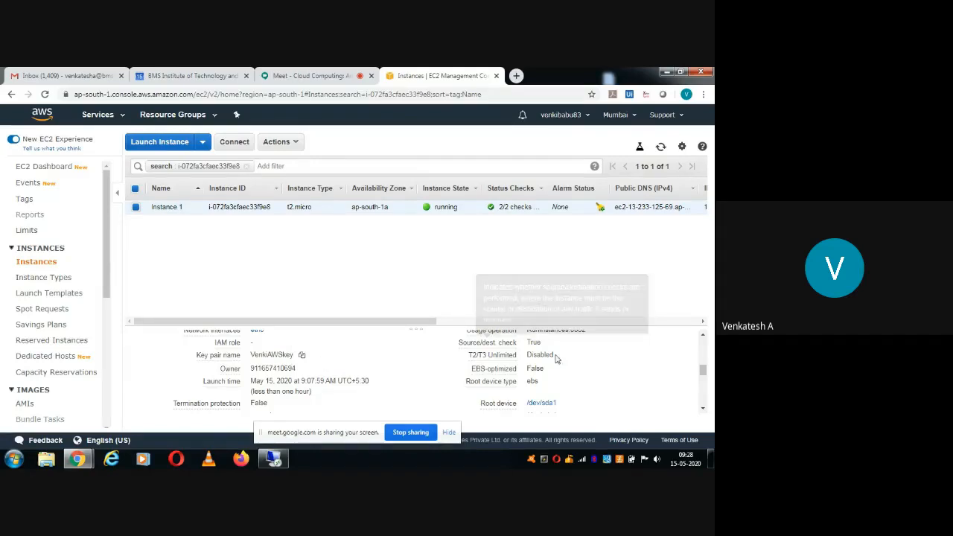
drag(637, 387, 507, 296)
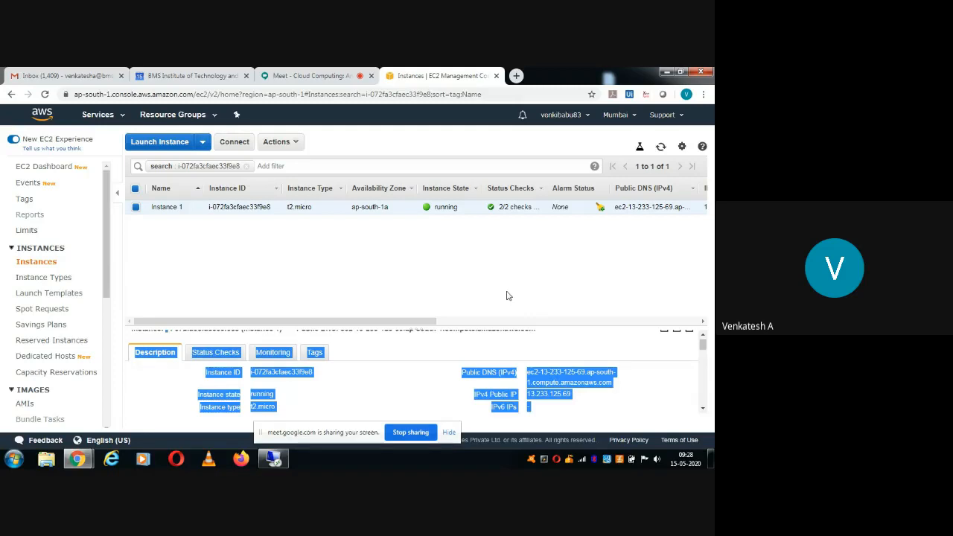
click(507, 296)
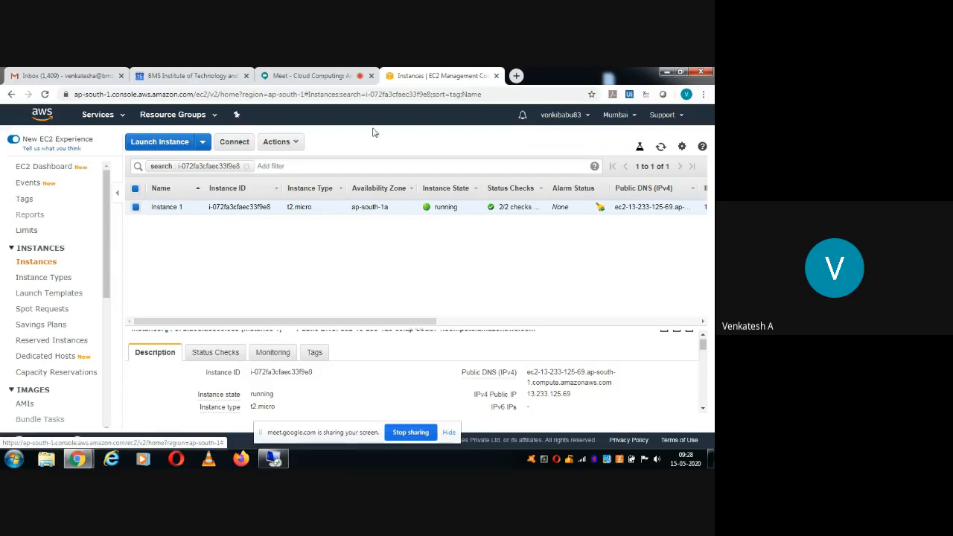
Show the Services menu and scroll down to the Management & Governance group.
click(120, 117)
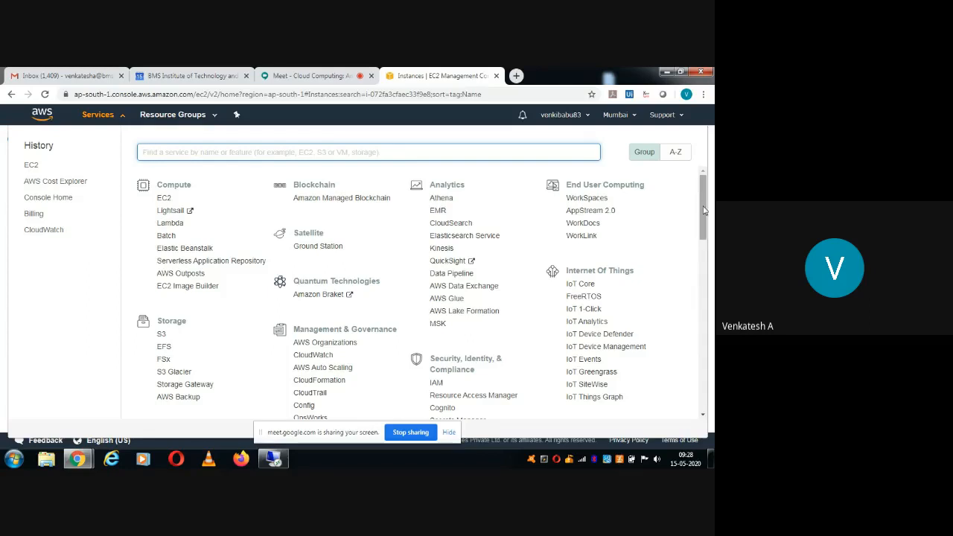
drag(704, 211, 691, 237)
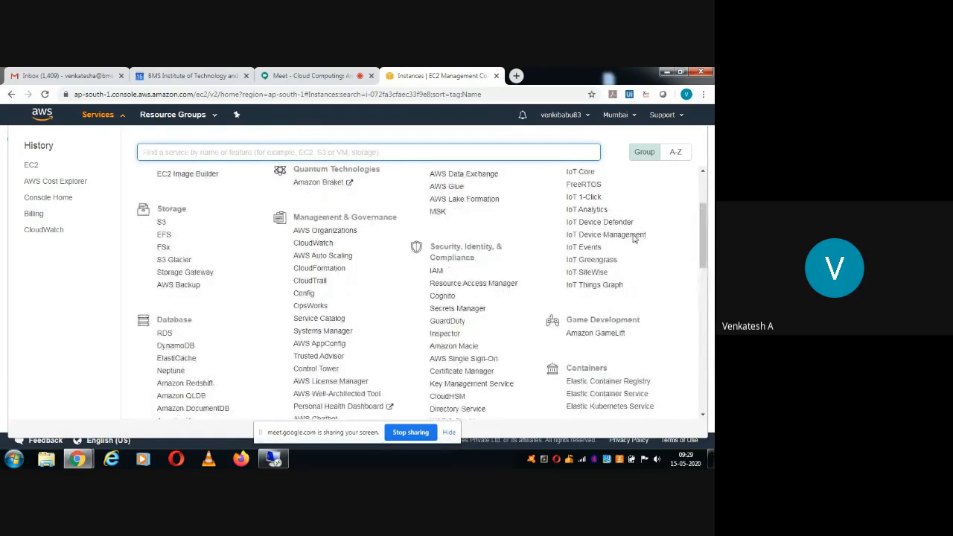
Open CloudWatch, set the overview to 1h, and scroll to Instance 1's CPU Utilization Average chart.
click(318, 246)
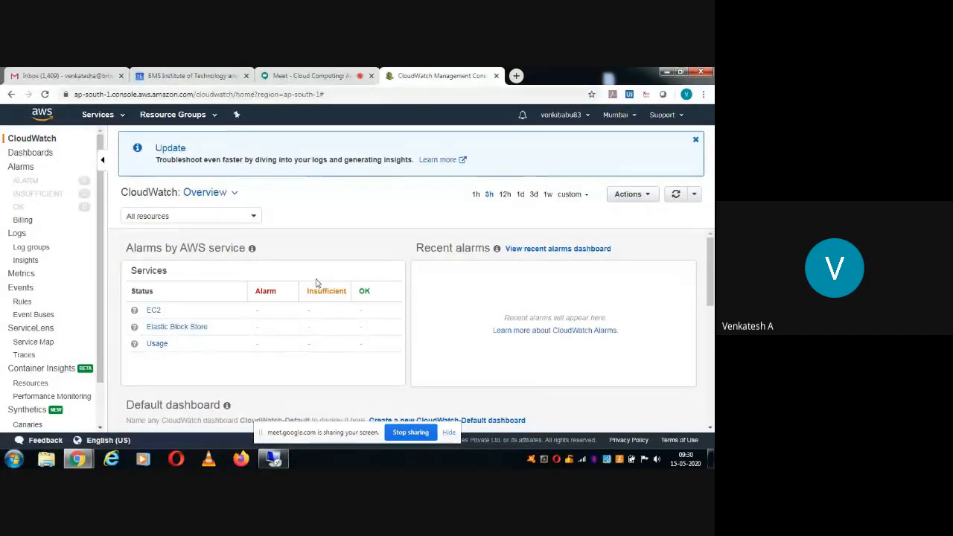
click(476, 195)
click(711, 430)
click(710, 430)
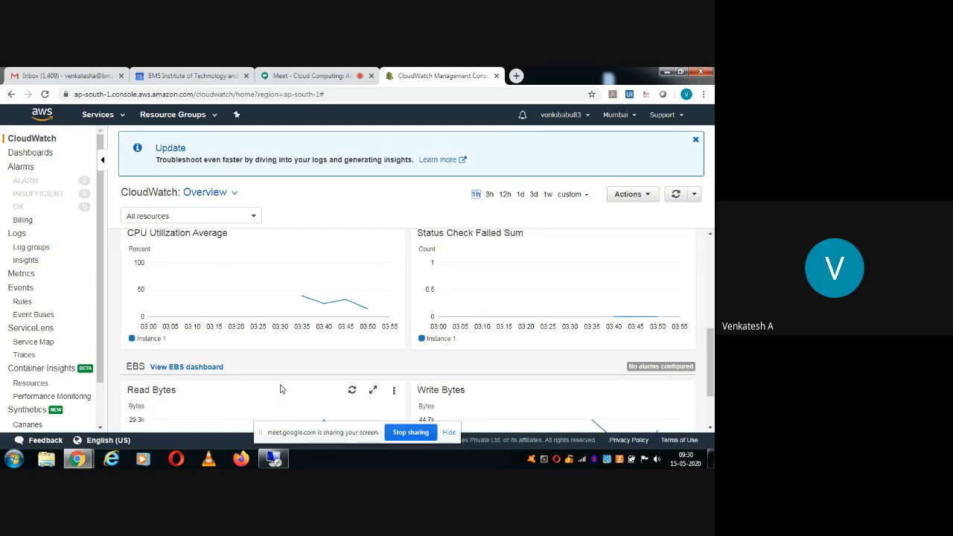
mouse_move(345, 302)
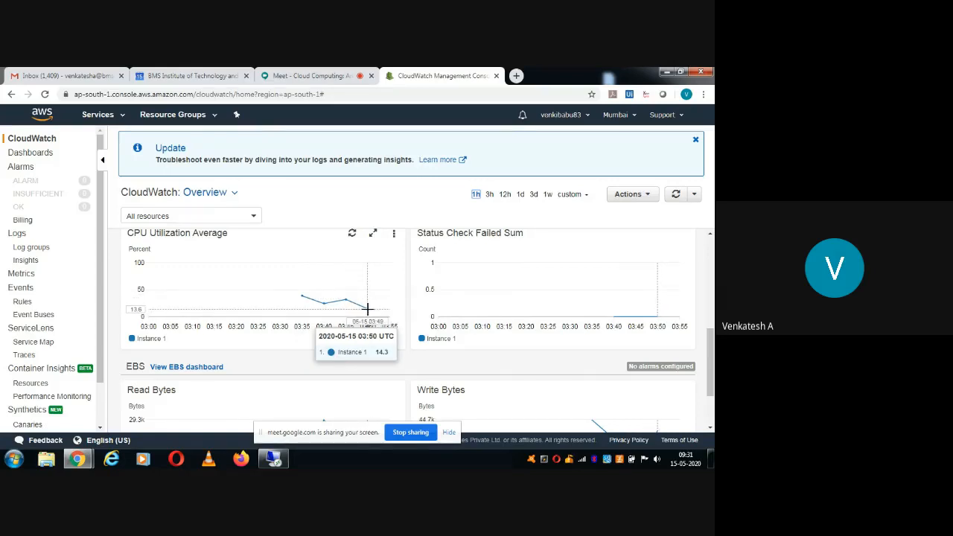
Expand the Status Check Failed Sum chart to view Instance 1's 03:00–04:00 five-minute sums.
click(508, 295)
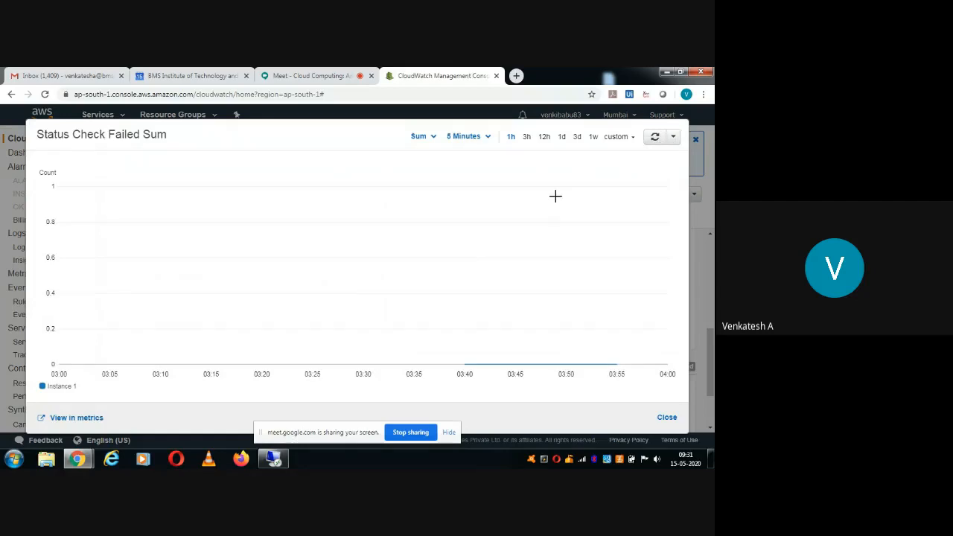
Read the 0-failure value at 03:40 UTC on the expanded chart, then close it.
mouse_move(448, 362)
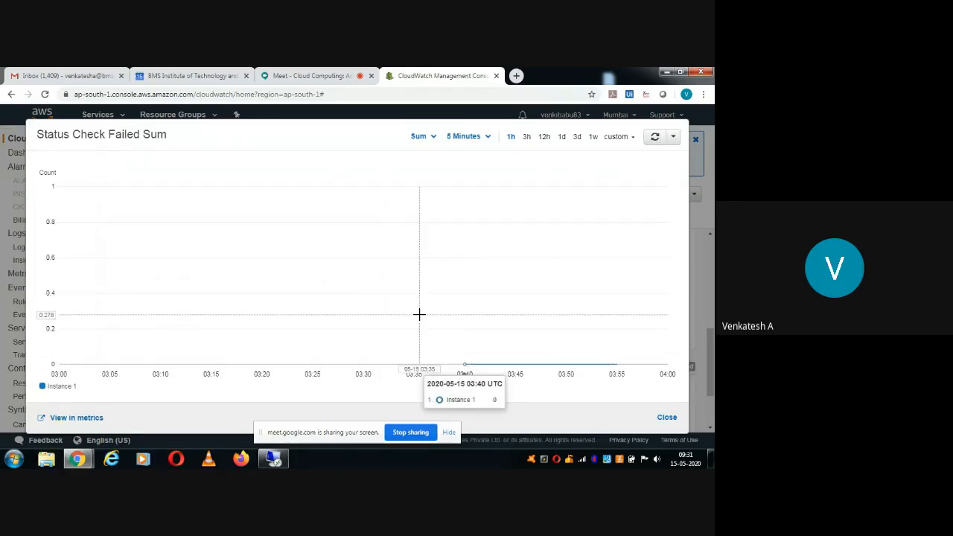
key(Escape)
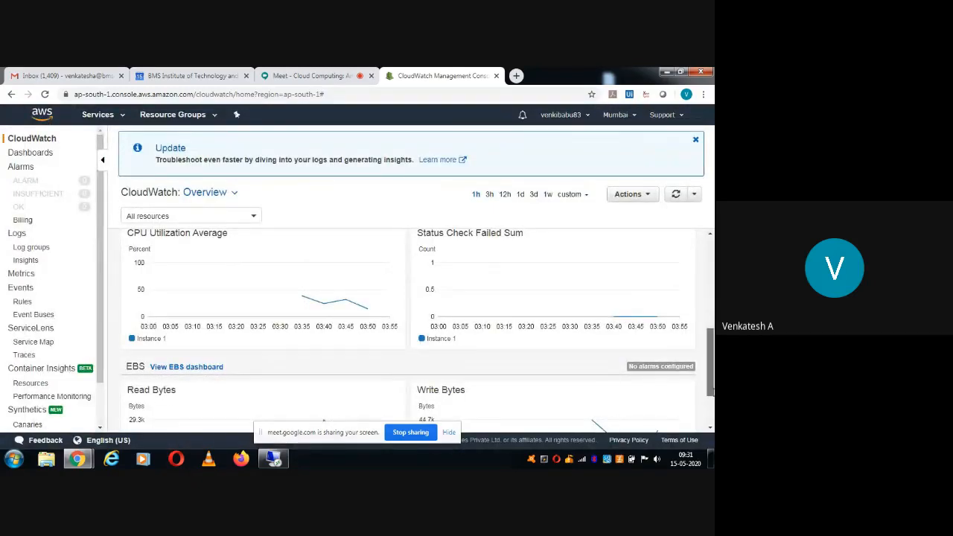
drag(711, 391, 712, 417)
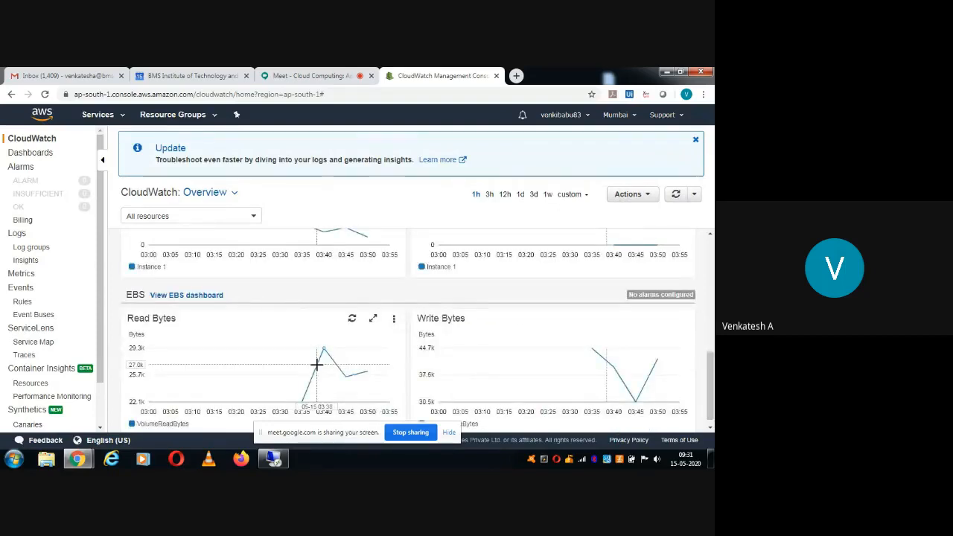
mouse_move(316, 364)
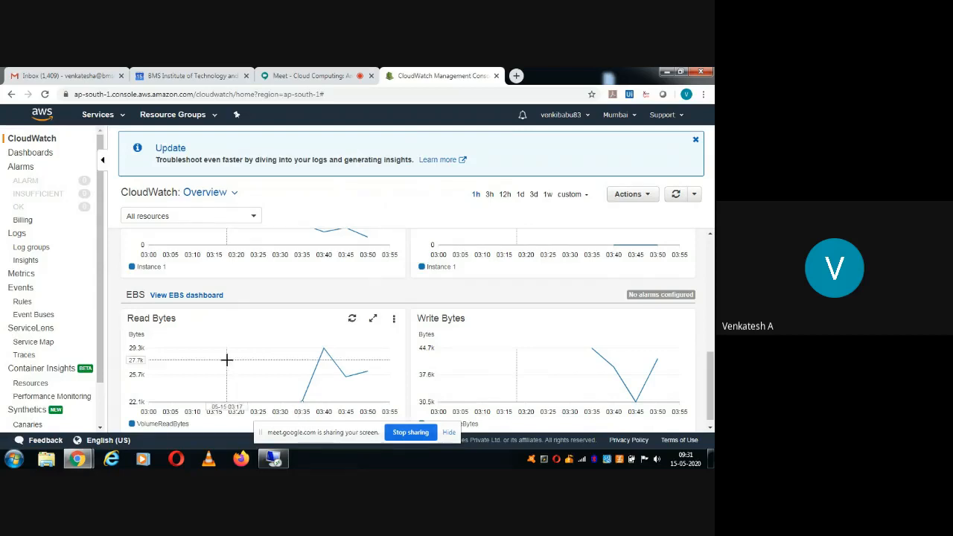
mouse_move(226, 359)
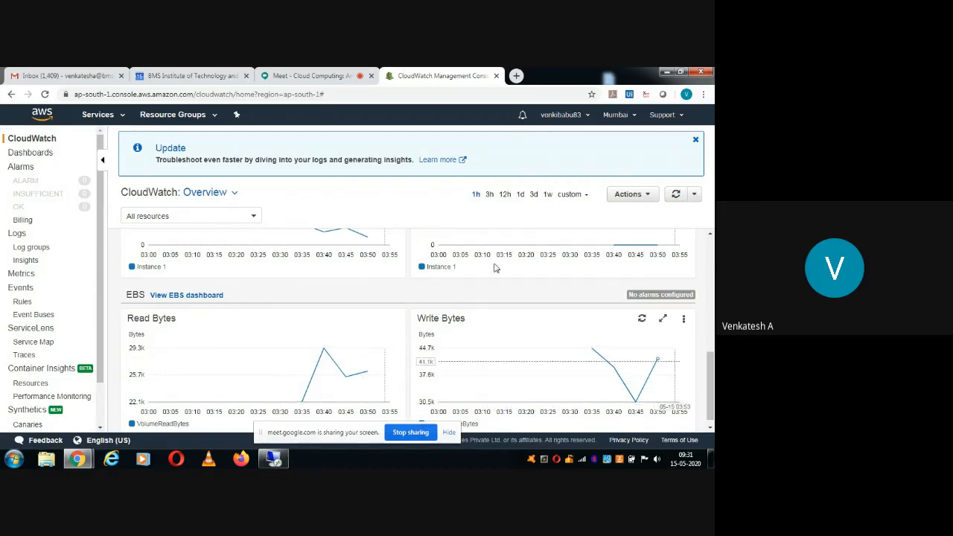
scroll(712, 259, up, 3)
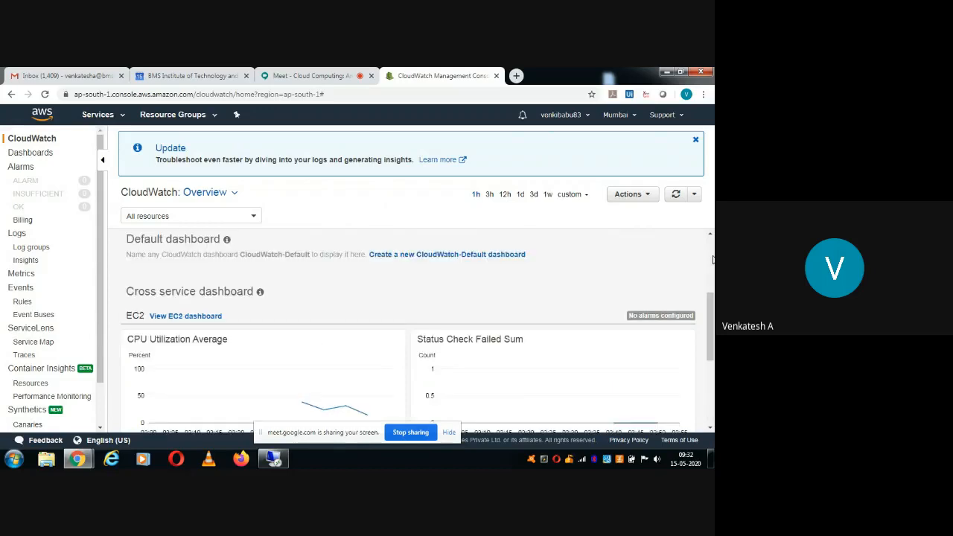
scroll(712, 259, up, 3)
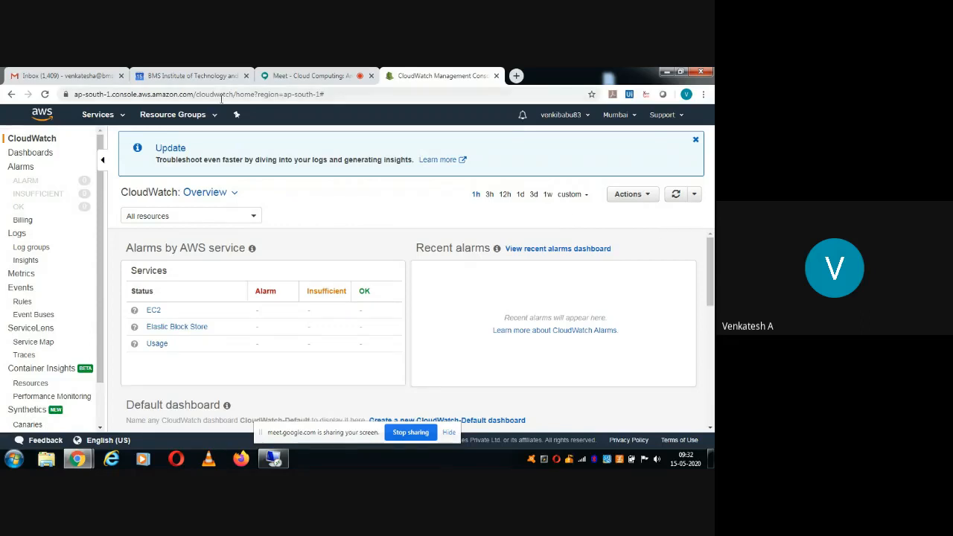
Go to the EC2 dashboard from Services and open the Running instances list.
click(100, 117)
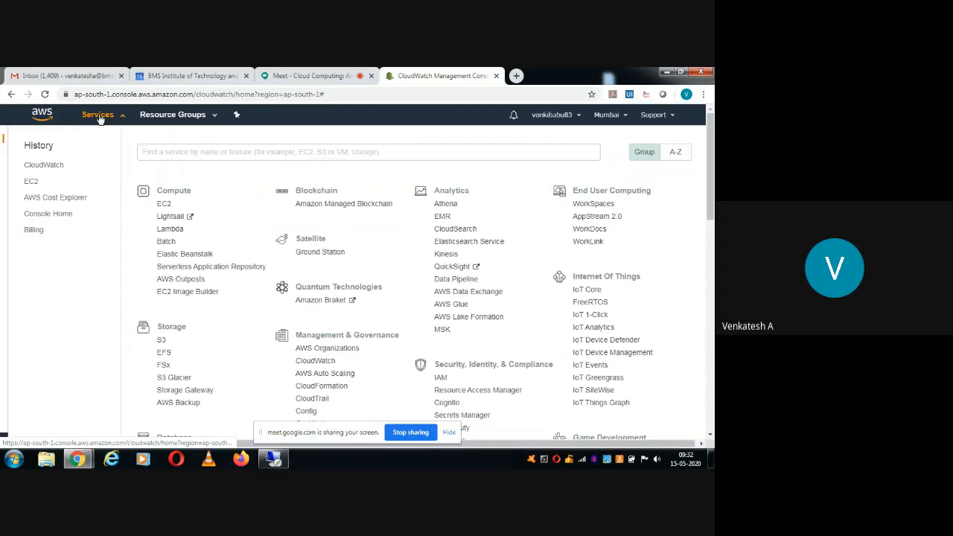
click(164, 204)
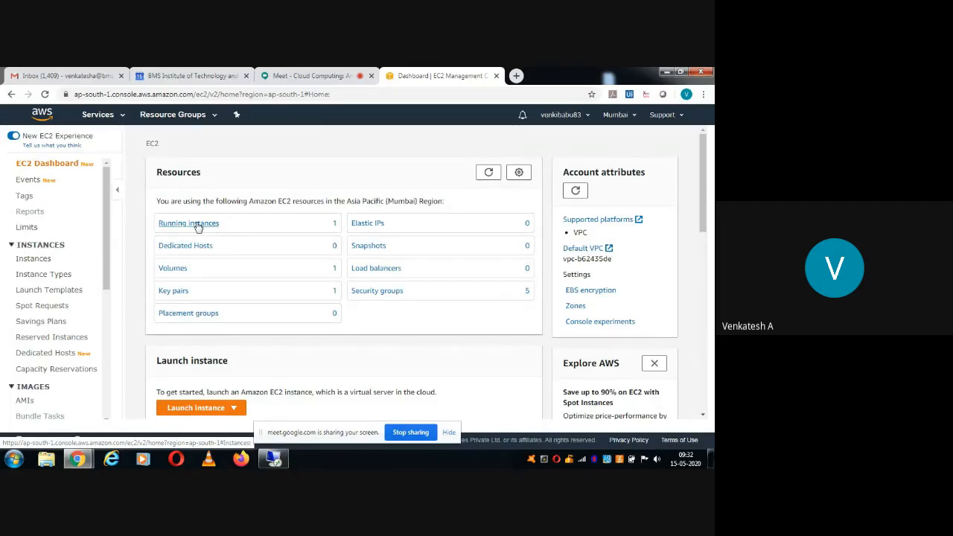
click(198, 226)
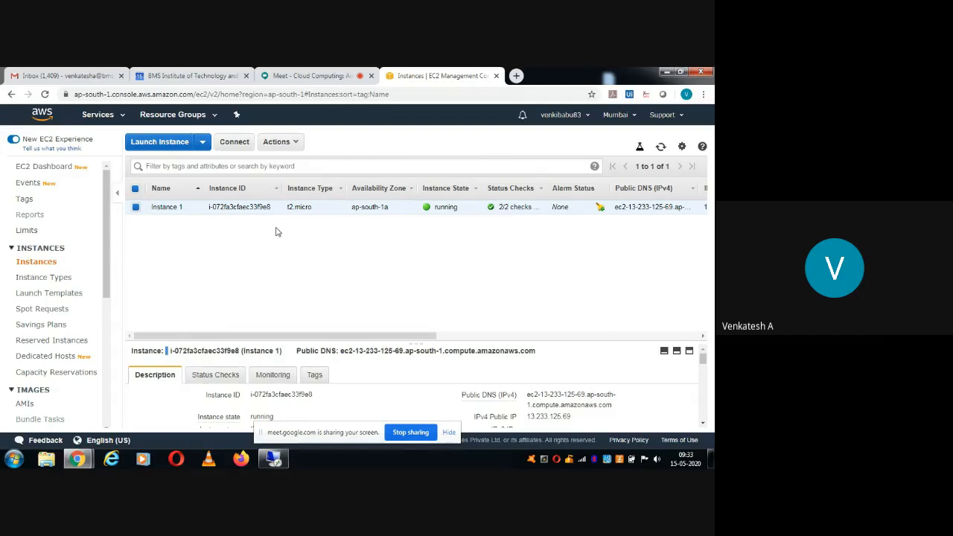
Start the Stop action for Instance 1, then cancel it so the instance keeps running.
click(293, 148)
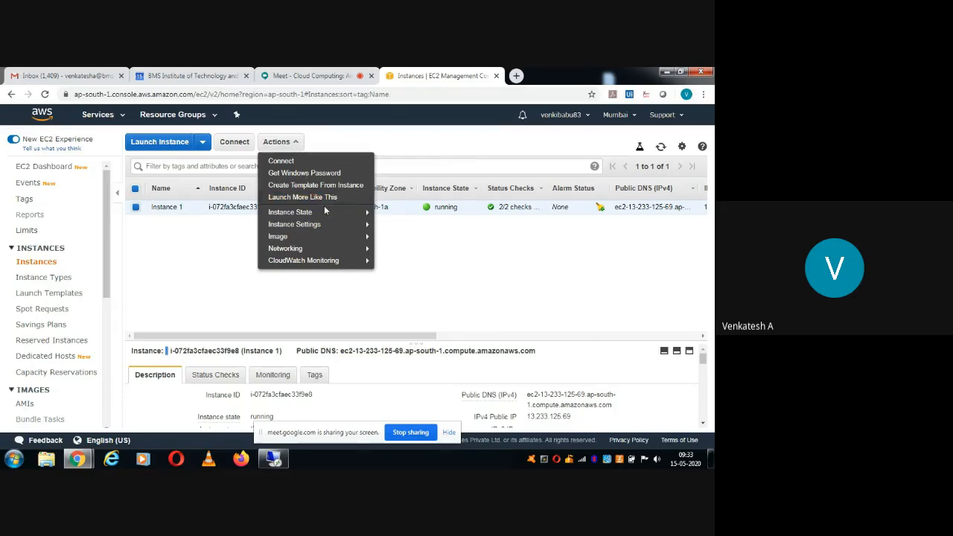
mouse_move(324, 212)
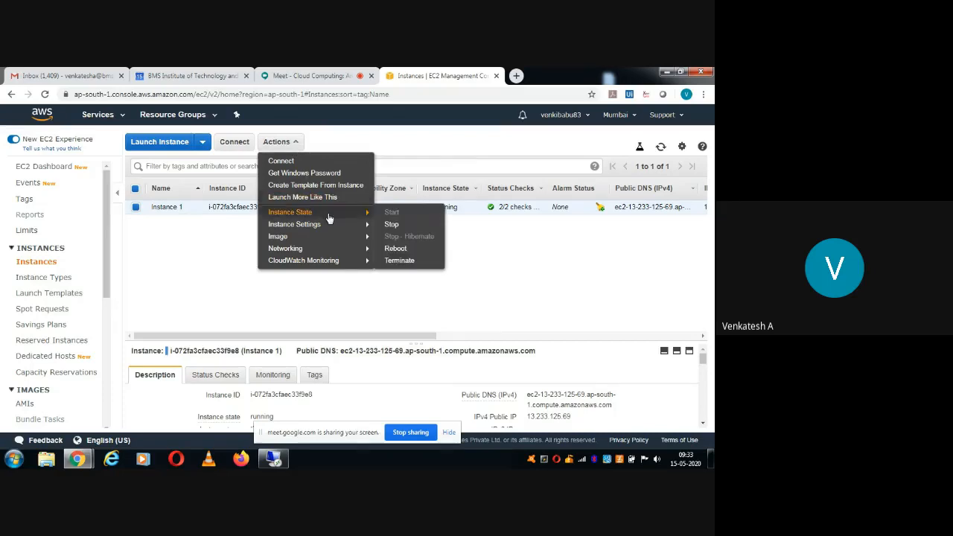
click(393, 225)
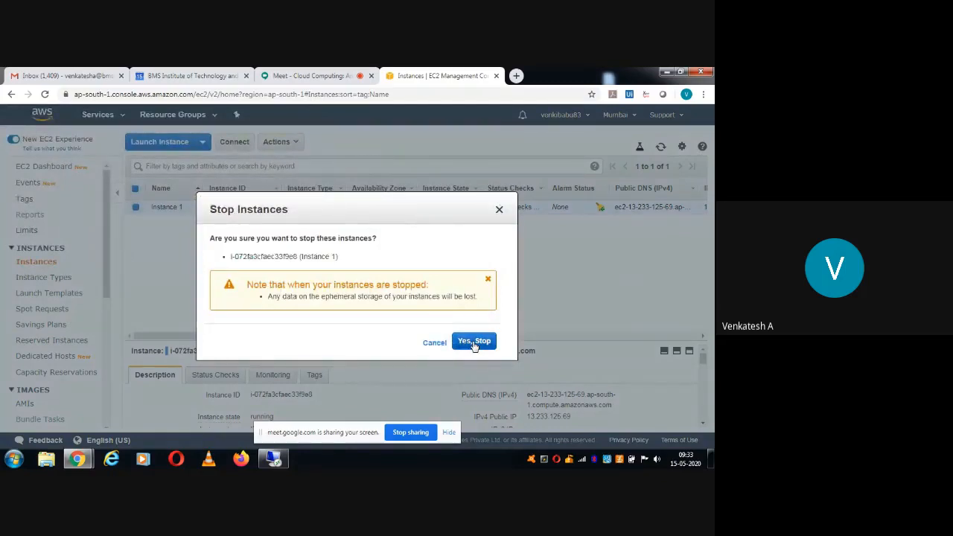
click(499, 212)
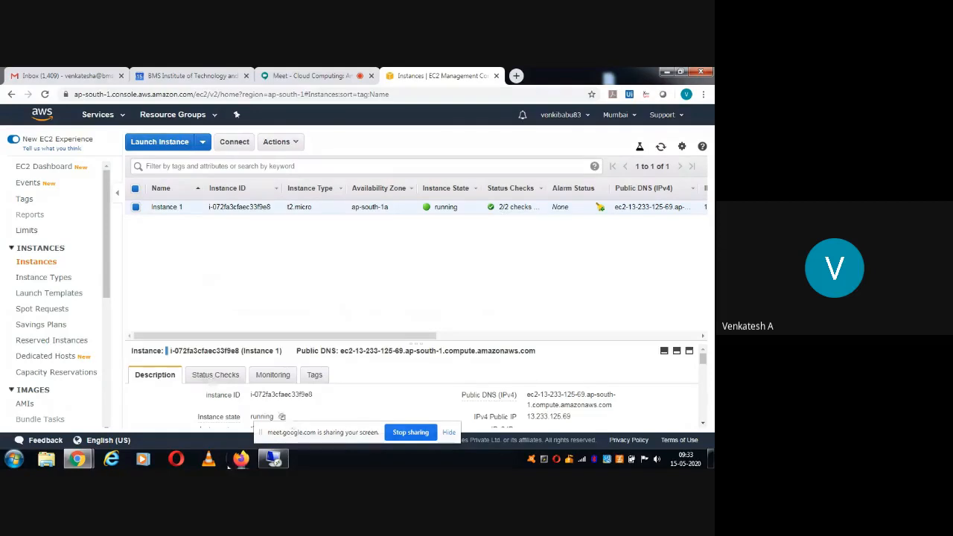
Close and confirm disconnecting the Remote Desktop session to the Windows Server.
click(273, 459)
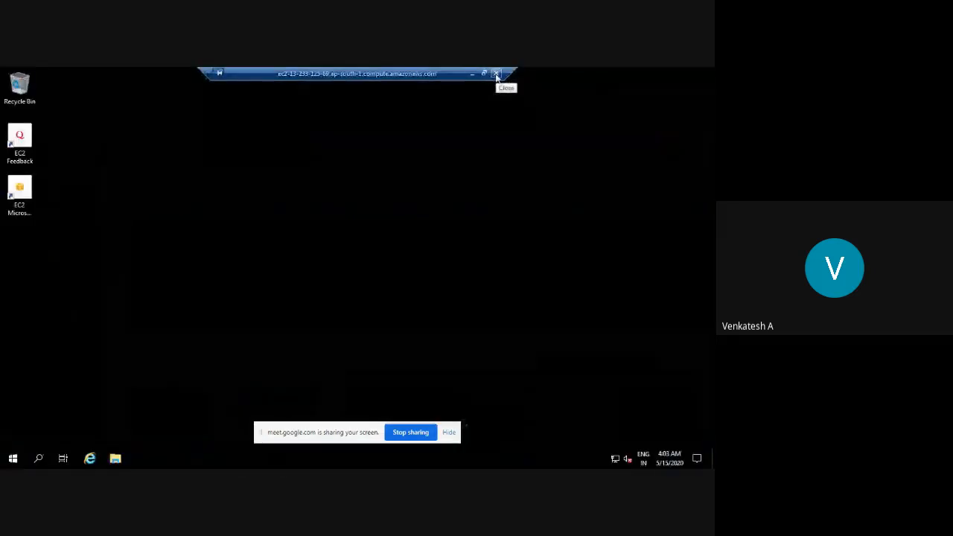
click(496, 74)
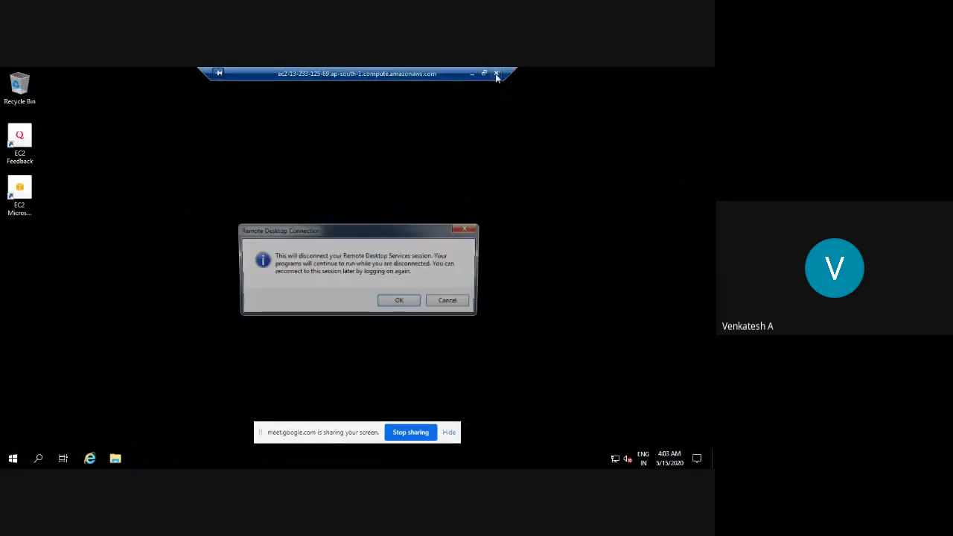
click(400, 302)
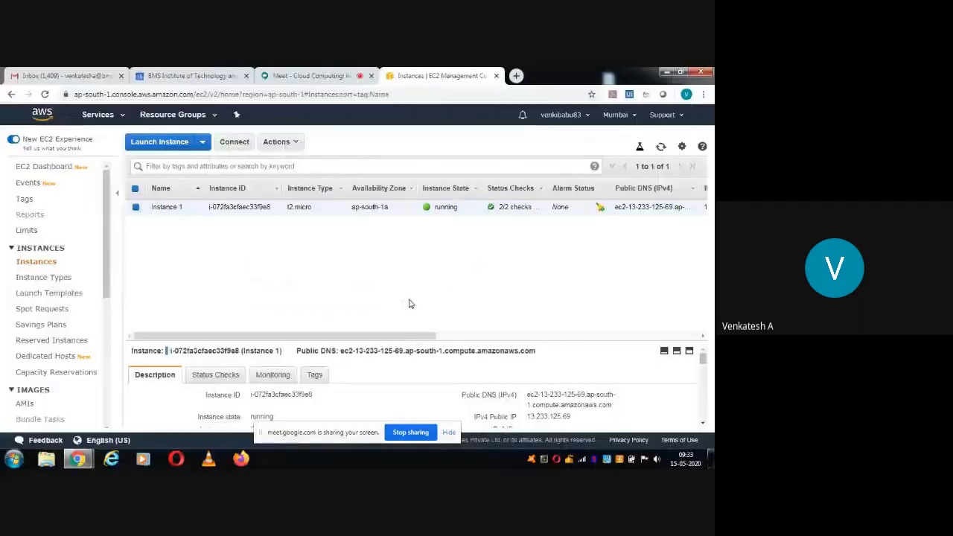
Stop Instance 1 through Actions > Instance State > Stop and confirm with Yes, Stop.
click(277, 141)
mouse_move(334, 219)
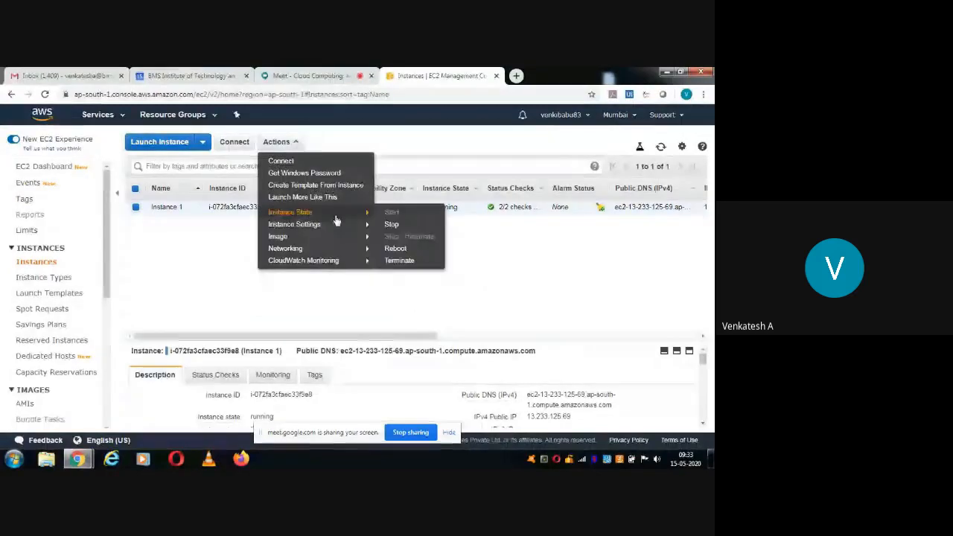
click(393, 226)
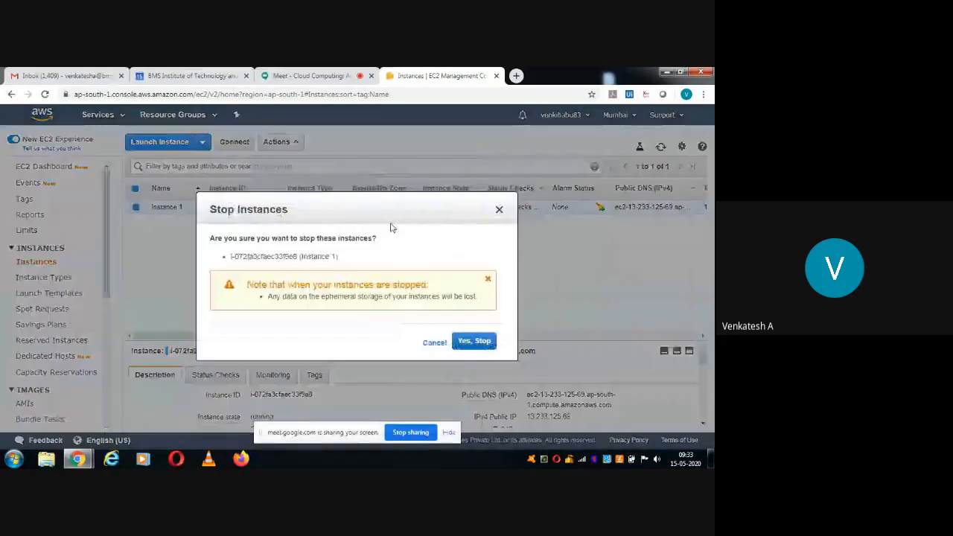
click(467, 342)
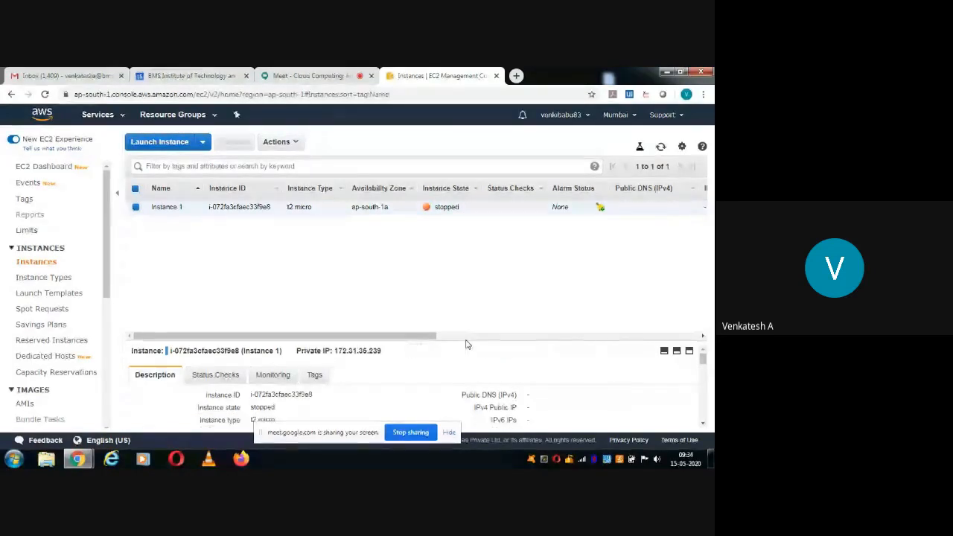
Terminate Instance 1 through Actions > Instance State > Terminate and confirm with Yes, Terminate.
click(288, 142)
mouse_move(329, 215)
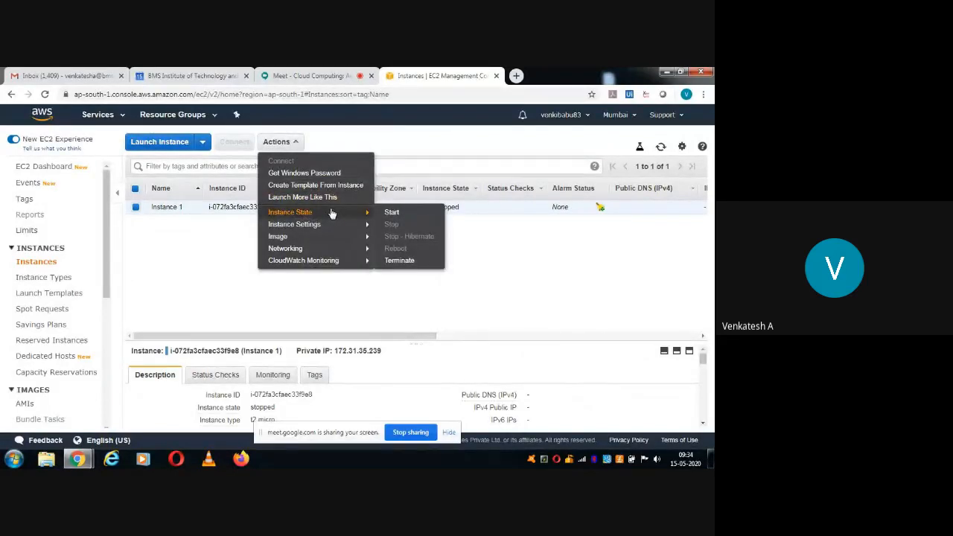
click(398, 262)
click(504, 347)
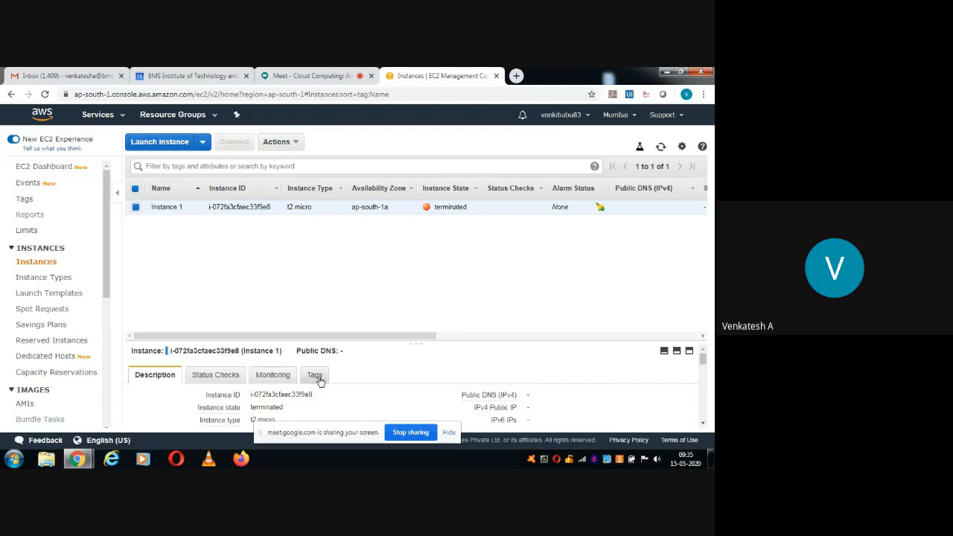
Scroll down and back up through the full AWS Services catalogue.
click(123, 116)
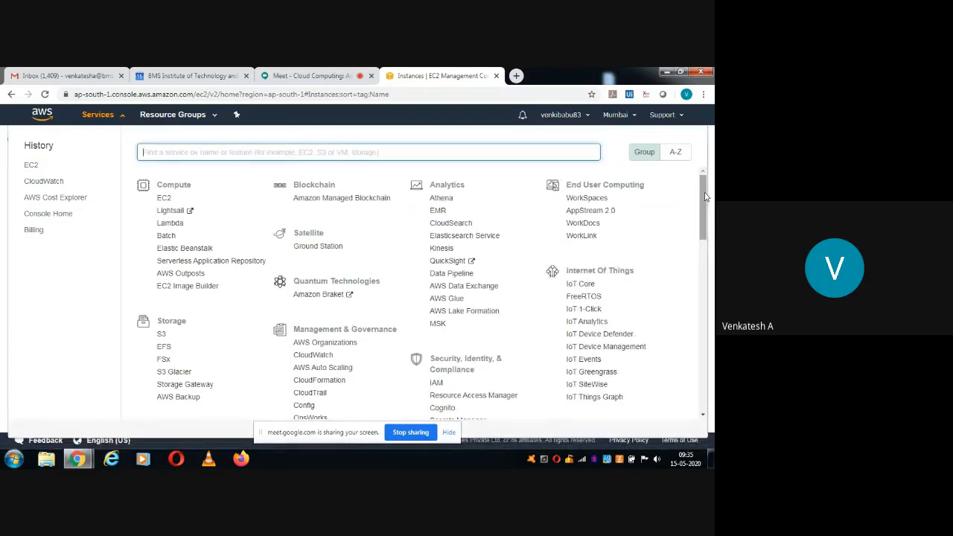
drag(705, 196, 705, 218)
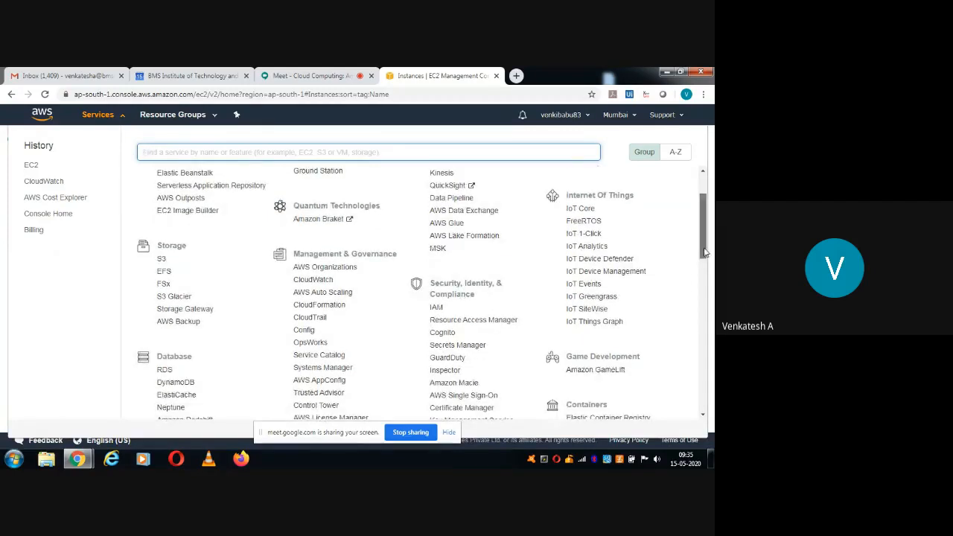
scroll(705, 252, down, 1)
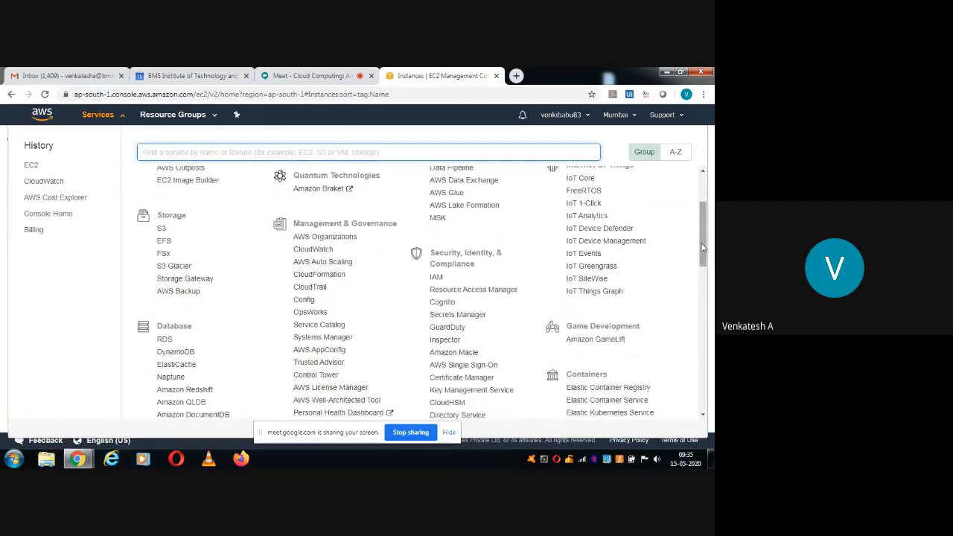
drag(703, 252, 709, 317)
scroll(709, 316, down, 3)
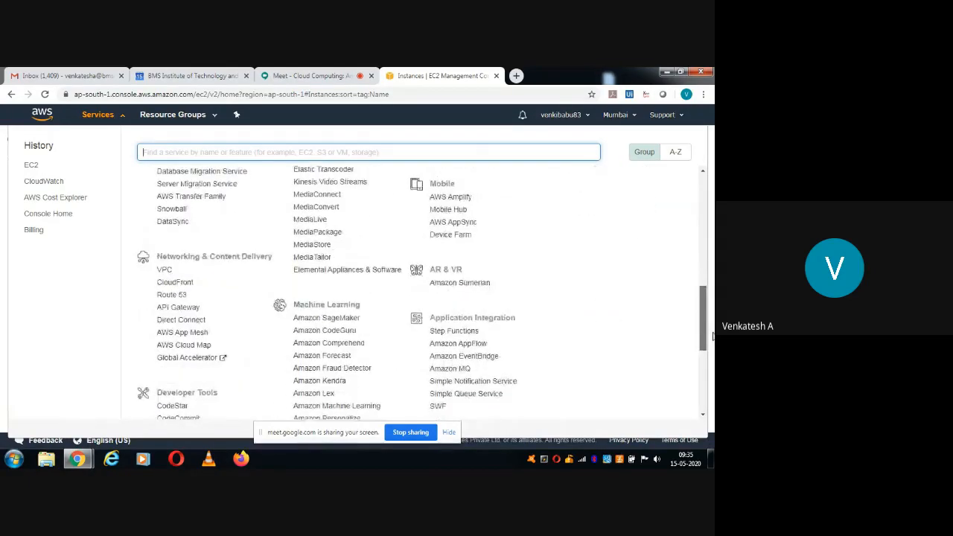
scroll(707, 220, up, 7)
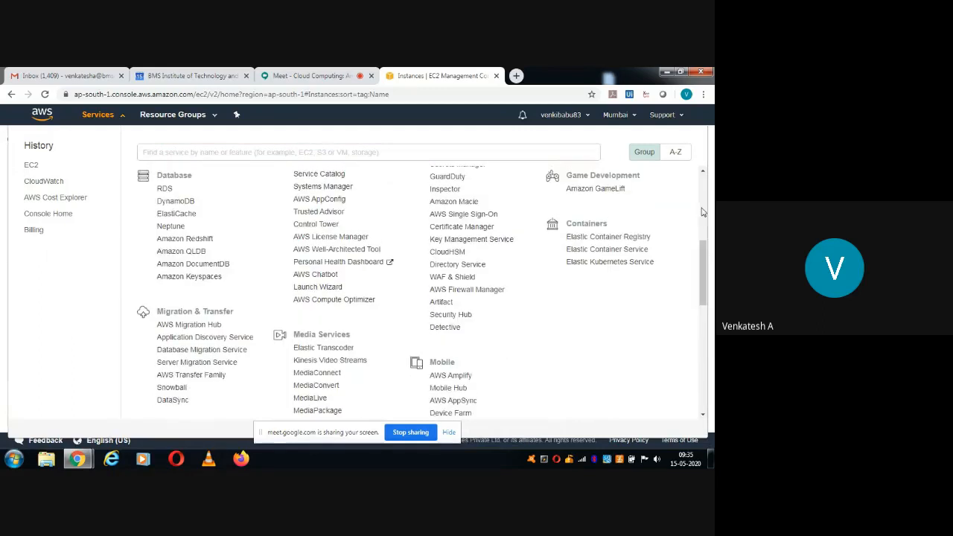
scroll(704, 198, up, 6)
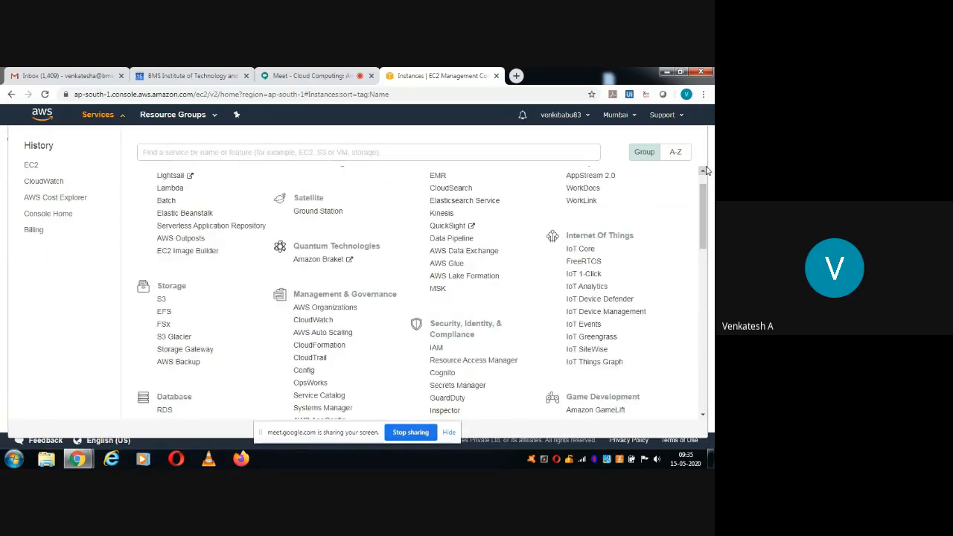
scroll(704, 178, up, 1)
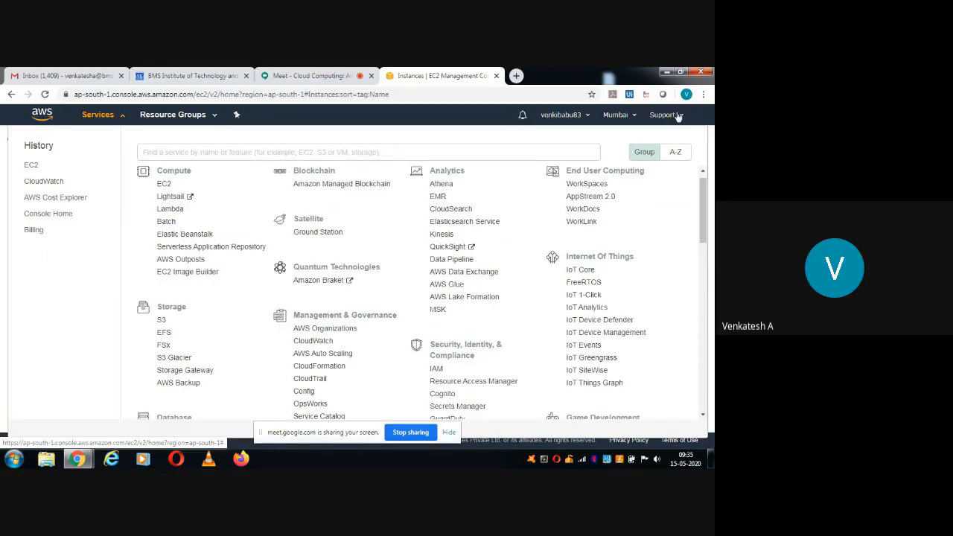
click(565, 116)
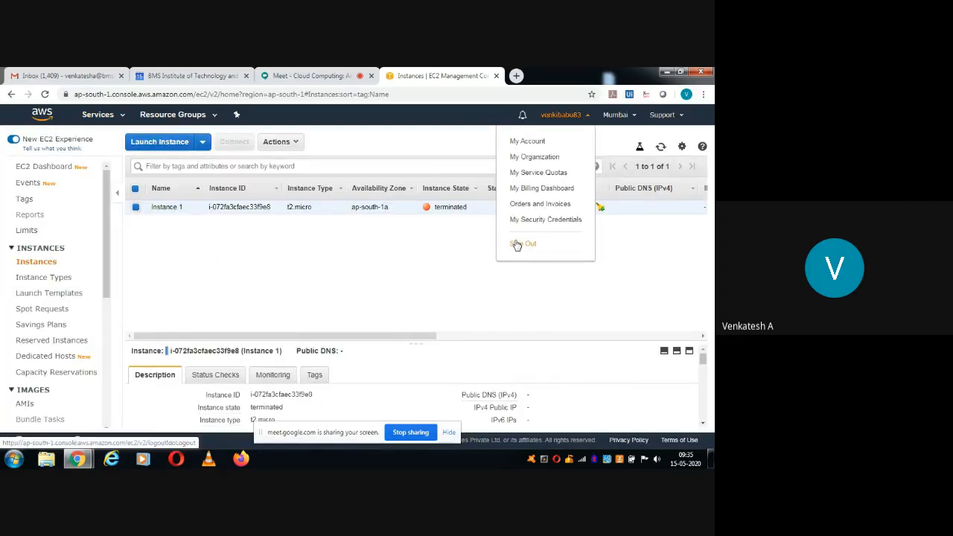
Sign out of the AWS account, then stop sharing the screen in Google Meet.
click(515, 243)
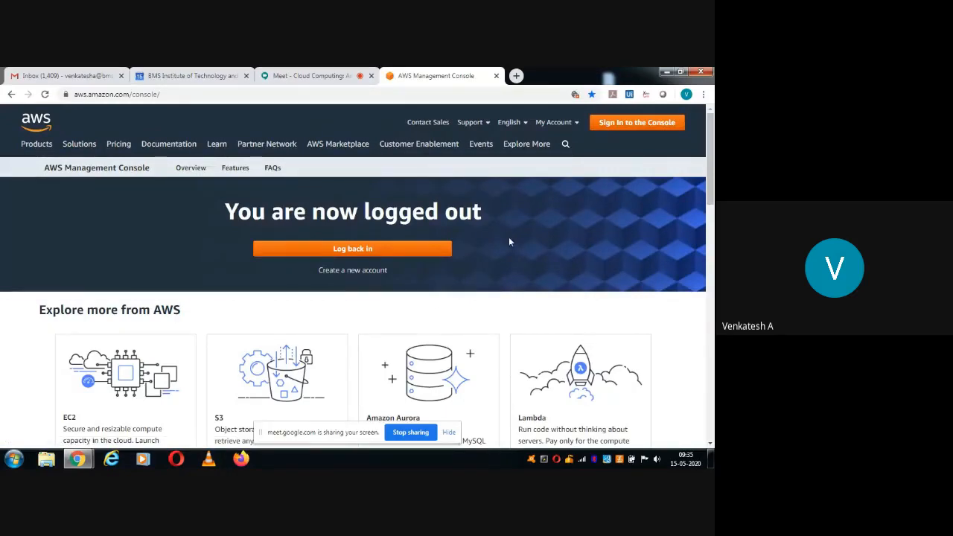
click(303, 76)
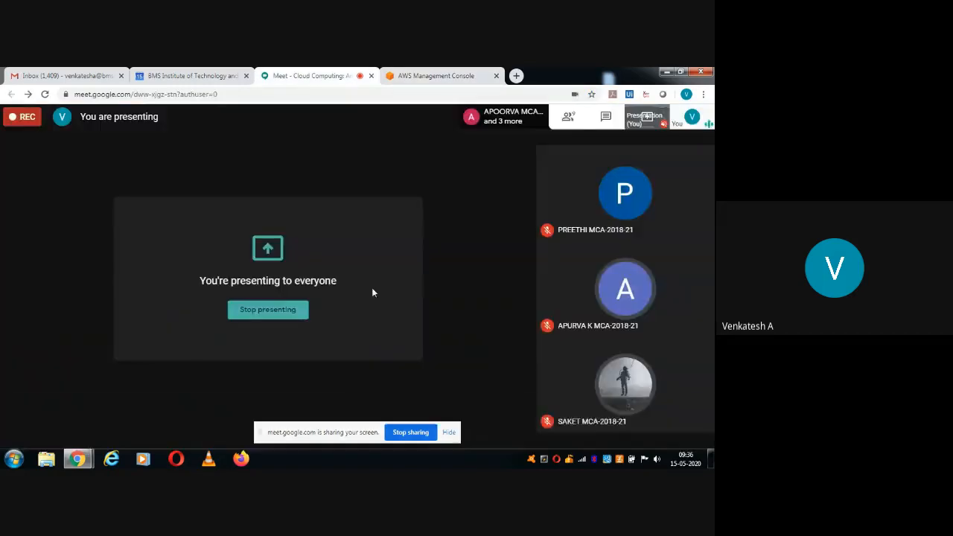
click(406, 438)
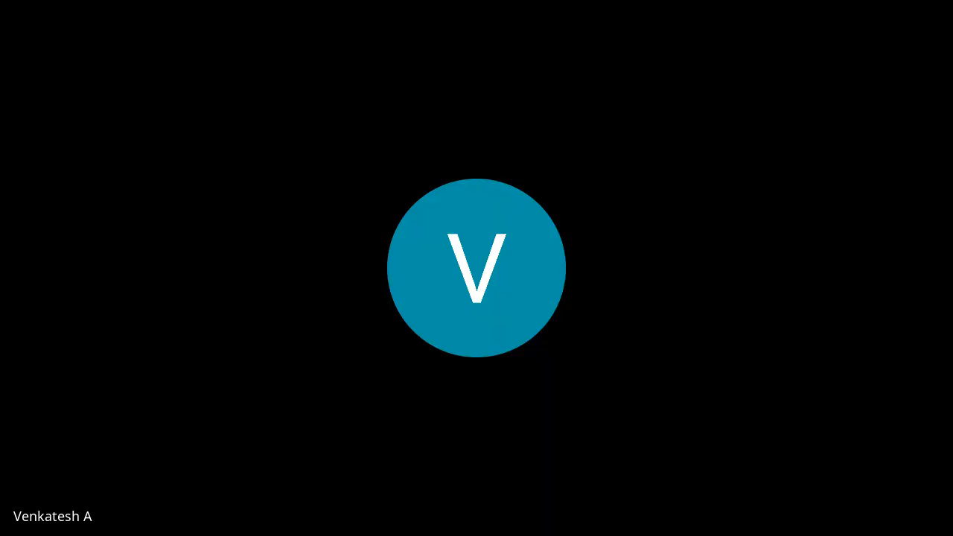